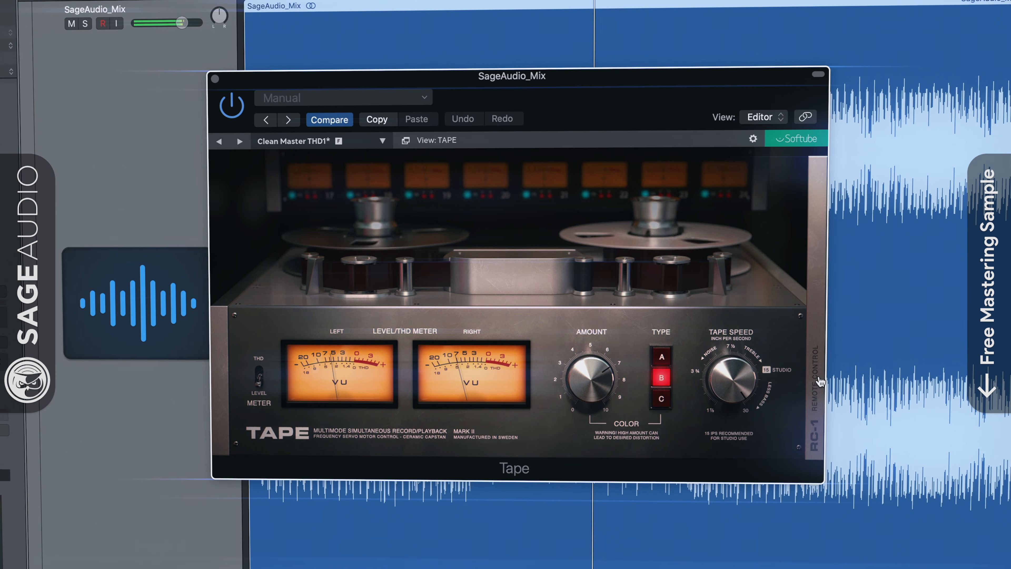
Slide open the RC-1 remote control panel beside the Softube Tape machine.
{"action": "left_click", "coordinate": [816, 381]}
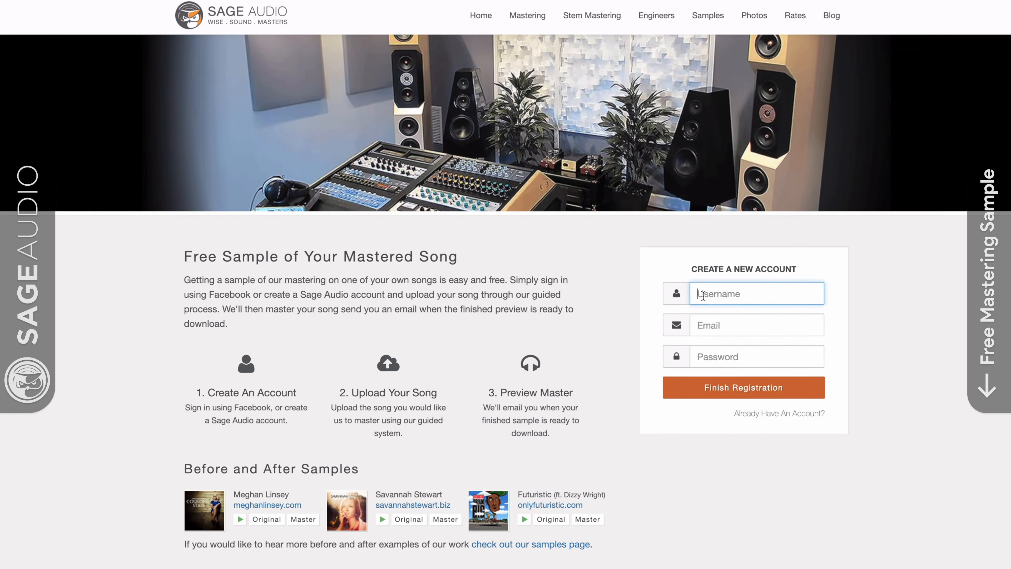
Register a new Sage Audio account with a username and e-mail address.
{"action": "type", "text": "NewArt"}
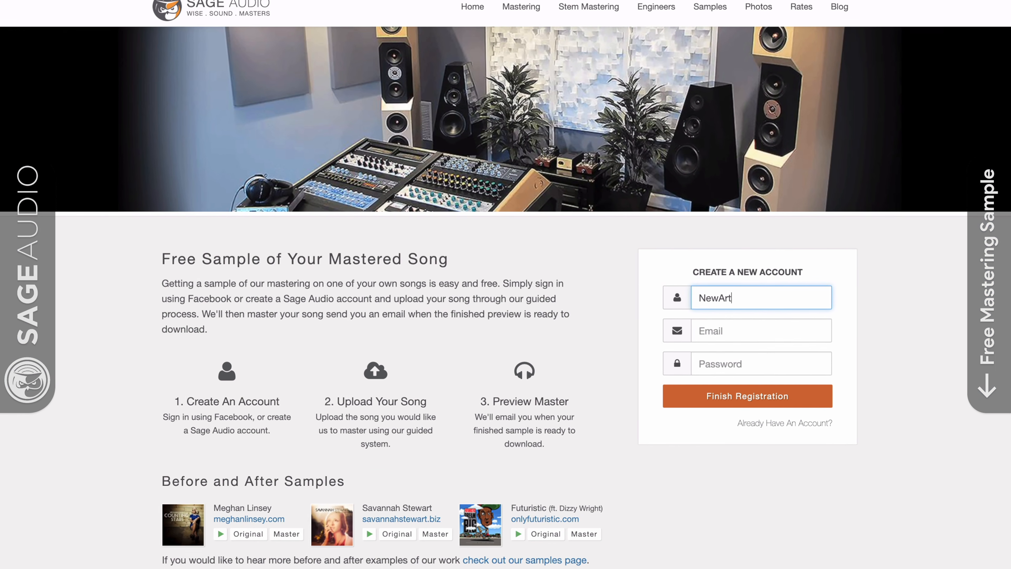
{"action": "type", "text": "ist"}
{"action": "key", "text": "Tab"}
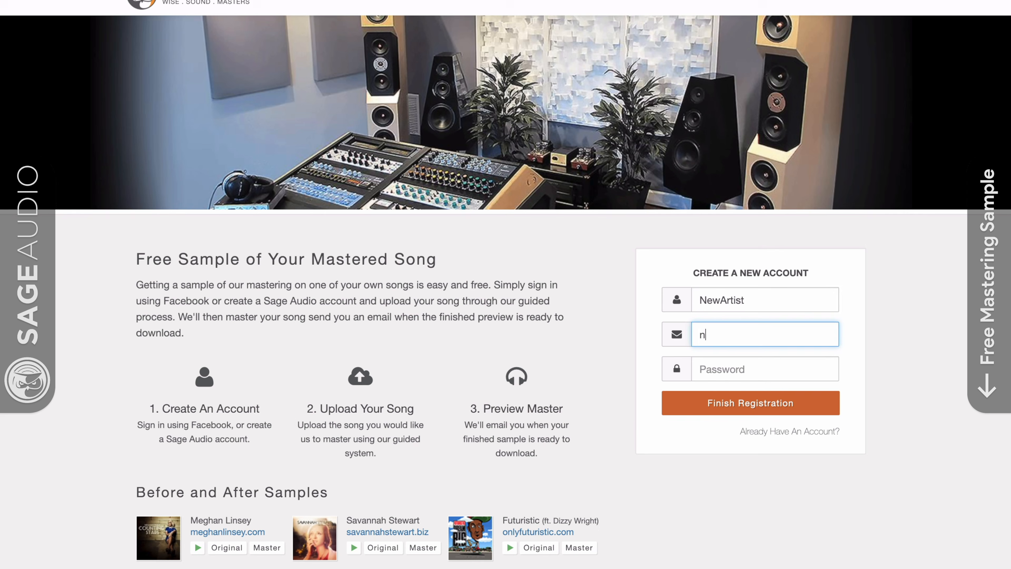
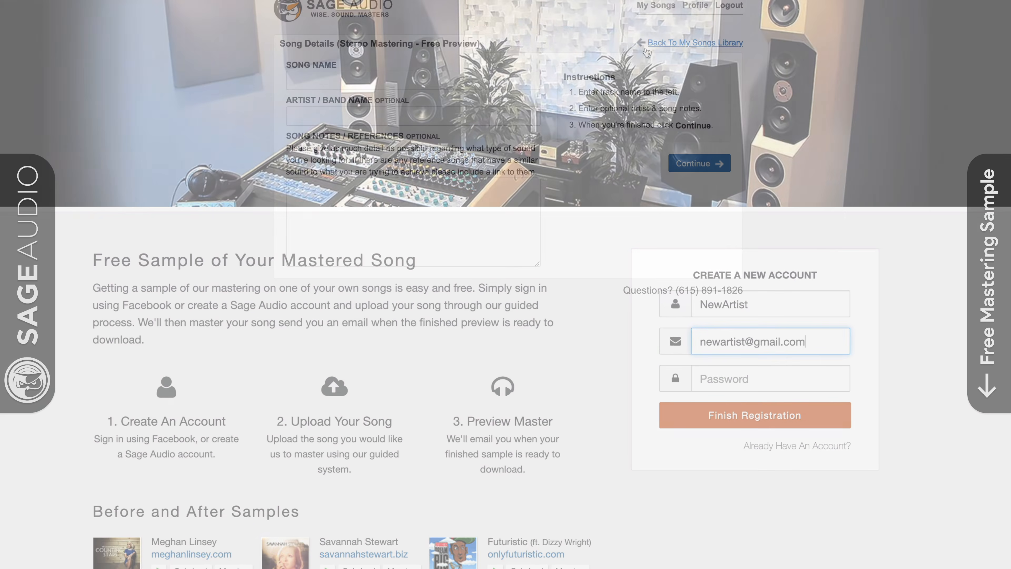
{"action": "left_click", "coordinate": [646, 46]}
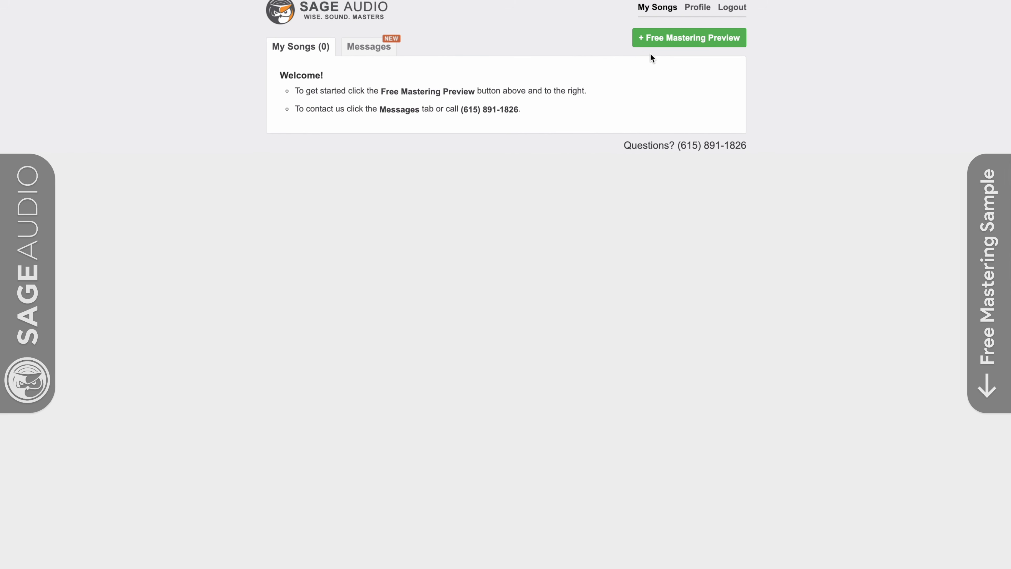
Start a free mastering preview request for the song 'New Song', moving on to the Artist field.
{"action": "left_click", "coordinate": [659, 43]}
{"action": "left_click", "coordinate": [506, 89]}
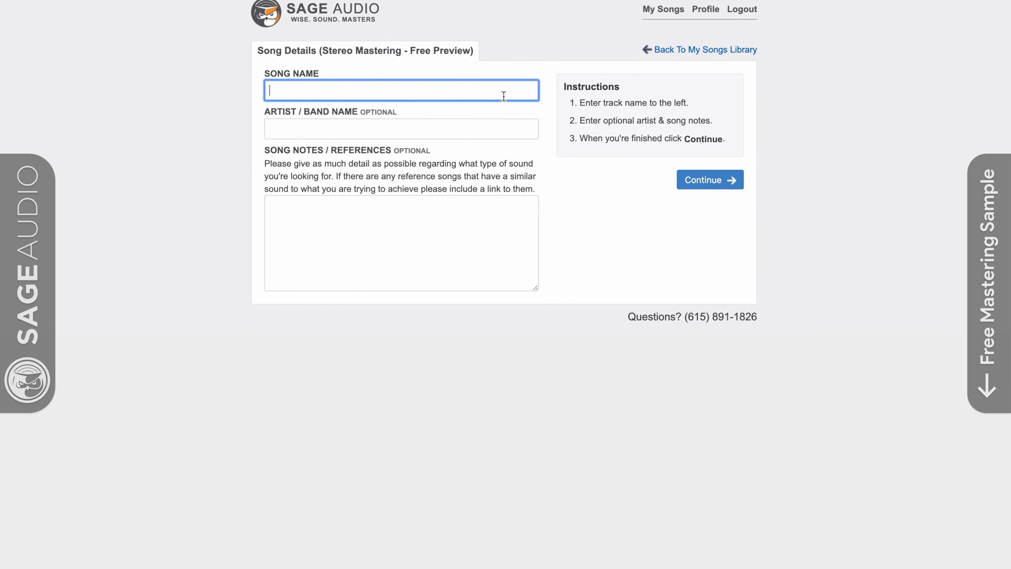
{"action": "type", "text": "New So"}
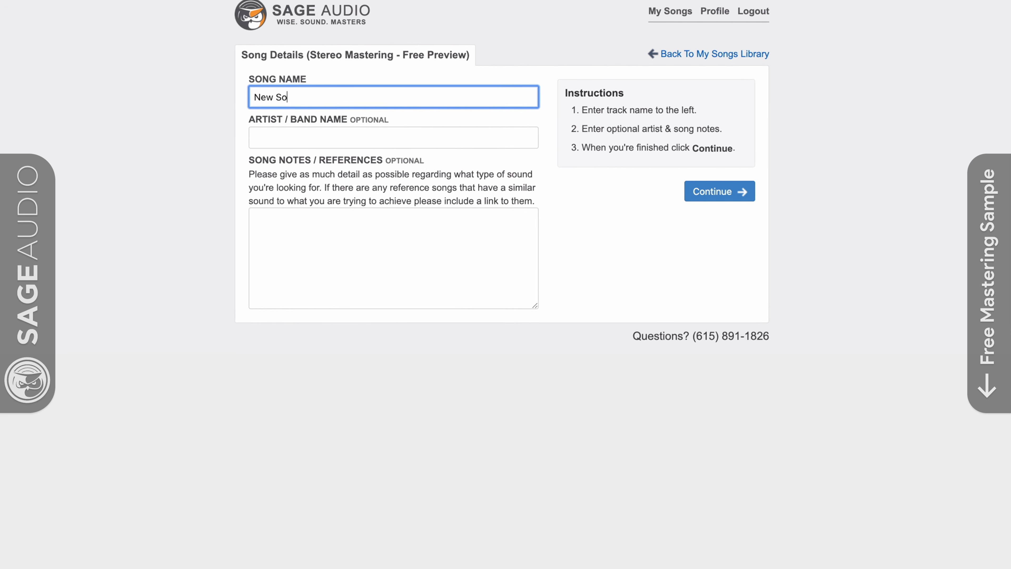
{"action": "type", "text": "ng"}
{"action": "left_click", "coordinate": [255, 138]}
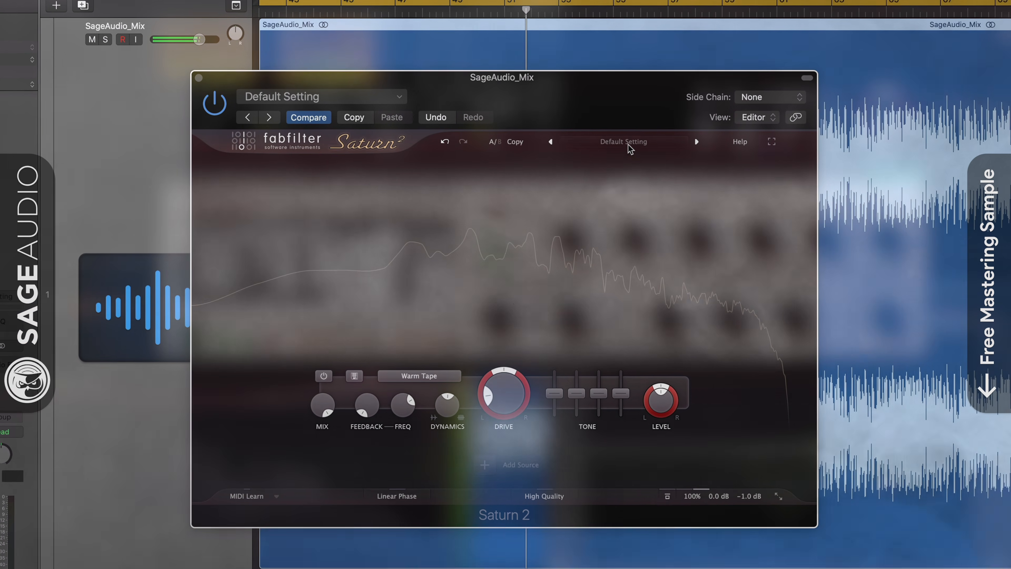
Load Saturn 2's The Tube bM preset.
{"action": "left_click", "coordinate": [594, 169]}
{"action": "mouse_move", "coordinate": [597, 183]}
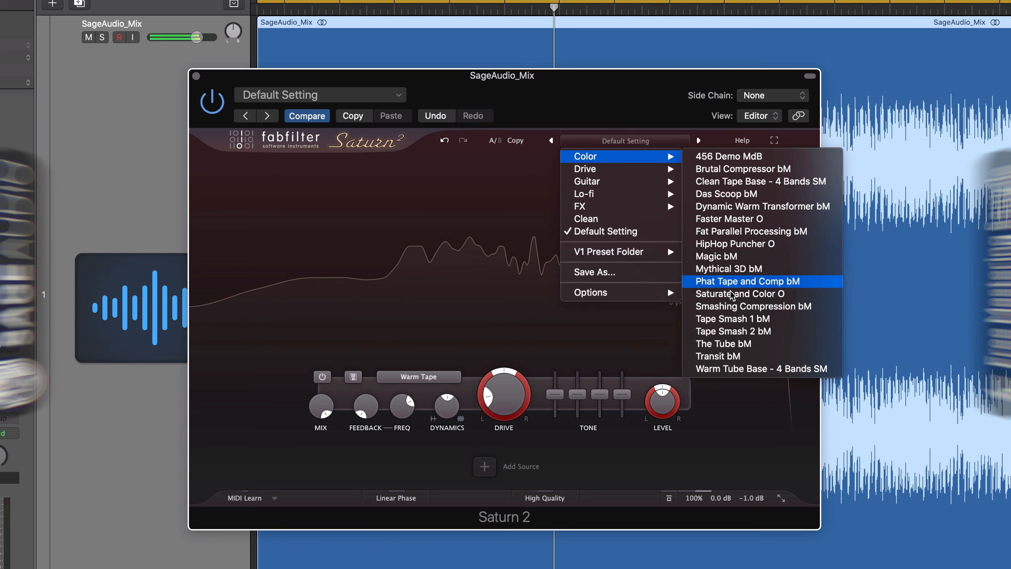
{"action": "left_click", "coordinate": [745, 345]}
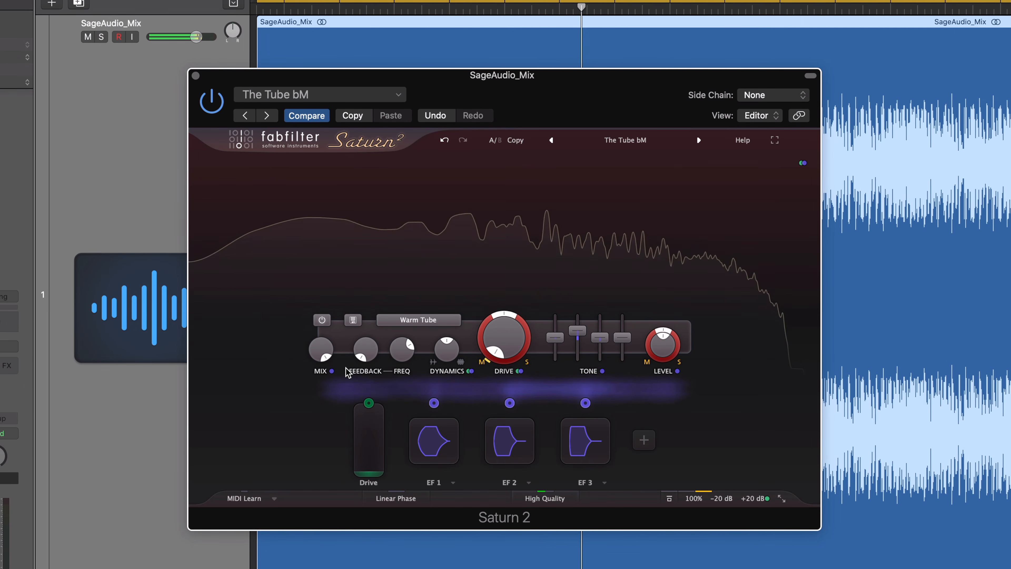
Lower band 1's mid boost to near zero and raise its drive slightly.
{"action": "mouse_move", "coordinate": [579, 334]}
{"action": "left_click_drag", "start_coordinate": [579, 330], "coordinate": [580, 337]}
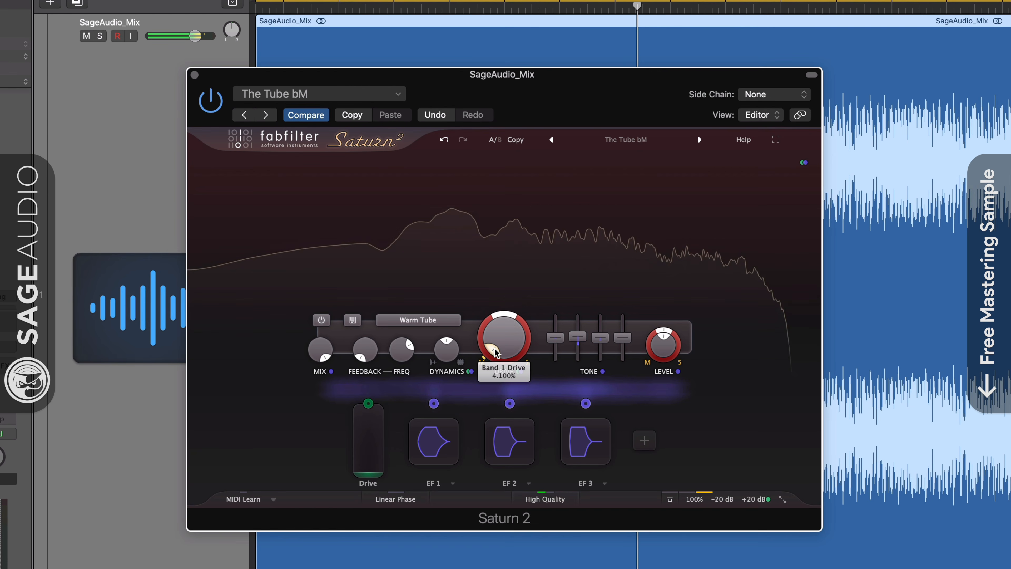
{"action": "left_click_drag", "start_coordinate": [495, 349], "coordinate": [495, 346]}
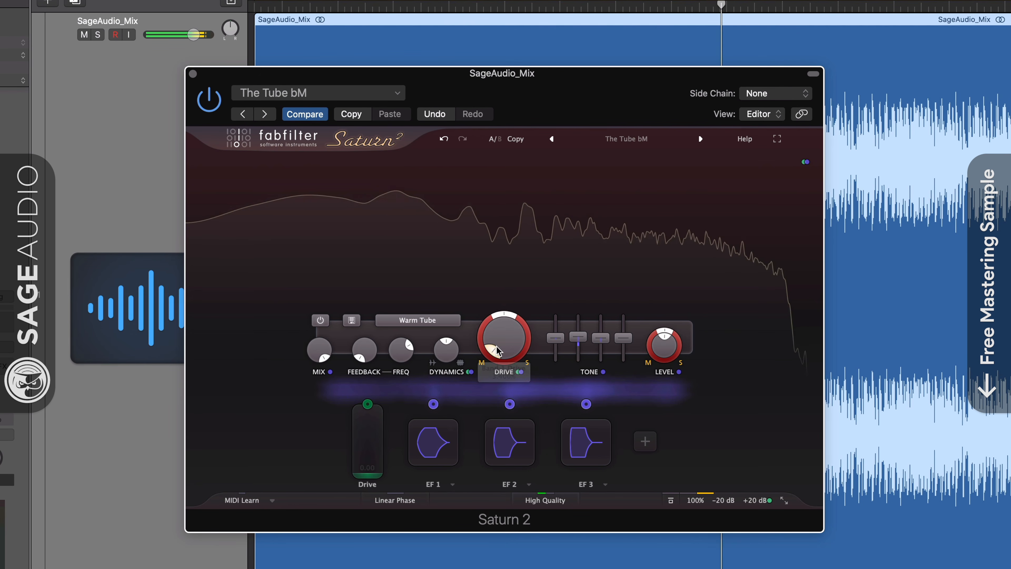
{"action": "left_click_drag", "start_coordinate": [493, 351], "coordinate": [493, 347]}
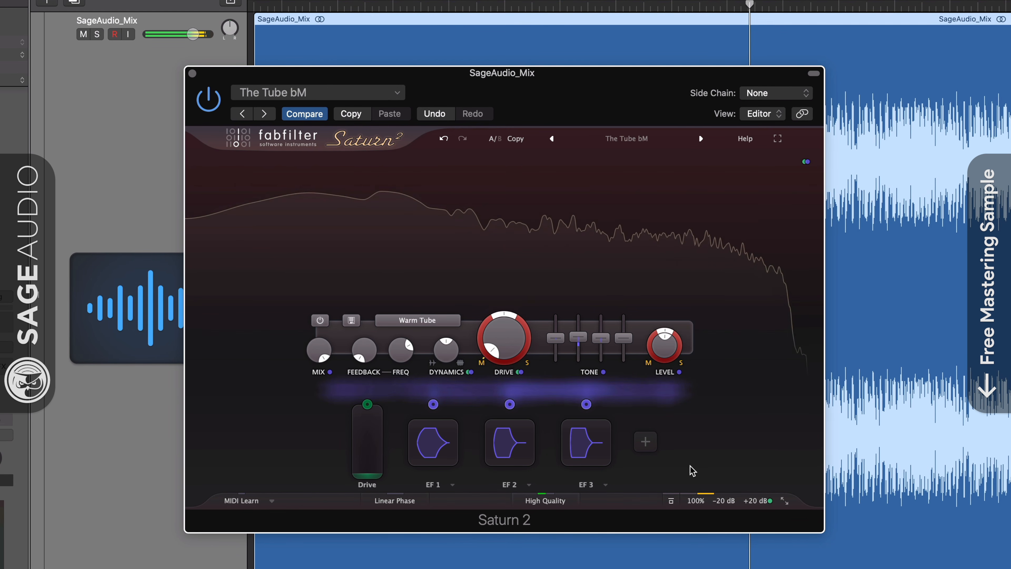
{"action": "mouse_move", "coordinate": [743, 501]}
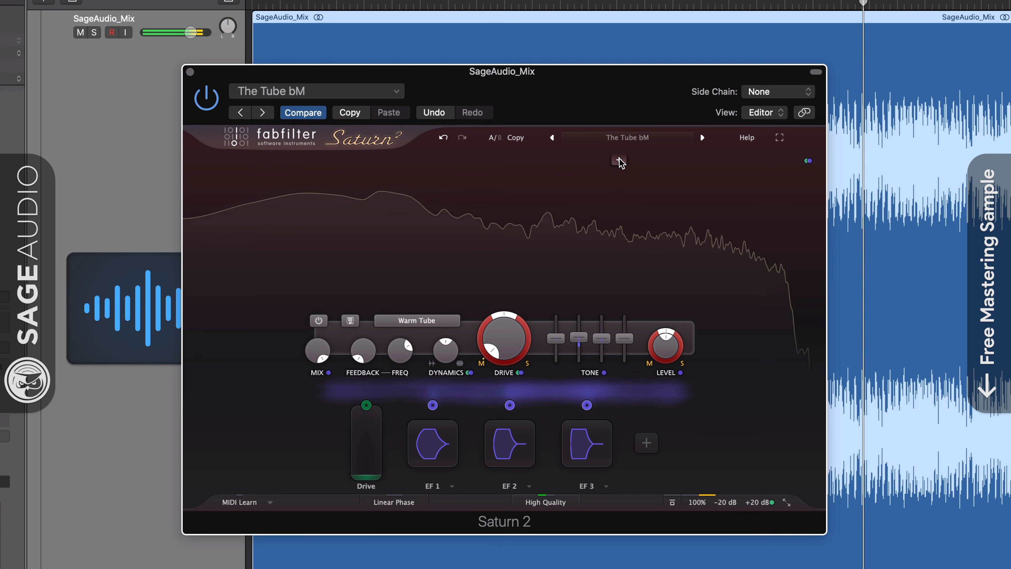
Add two crossovers to split Saturn 2 into three bands, briefly checking the modulation routings.
{"action": "left_click", "coordinate": [619, 160]}
{"action": "left_click", "coordinate": [370, 159]}
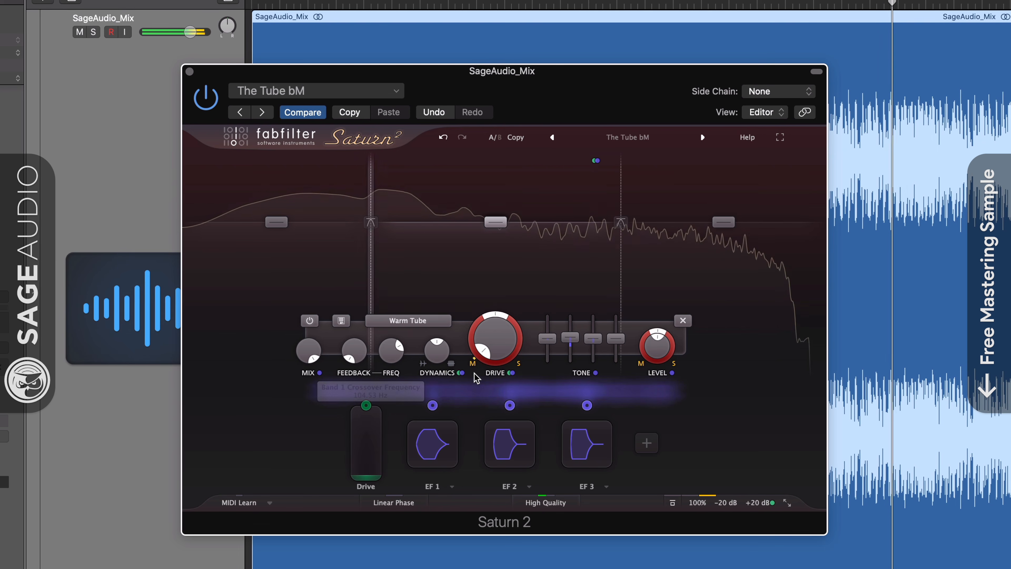
{"action": "left_click", "coordinate": [596, 161]}
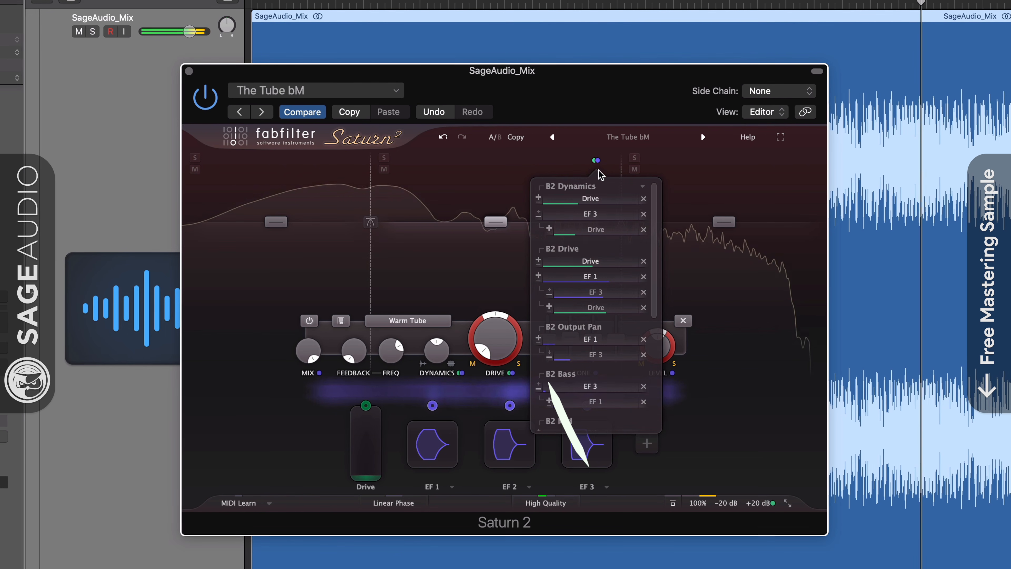
{"action": "scroll", "coordinate": [594, 255], "scroll_direction": "down", "scroll_amount": 8}
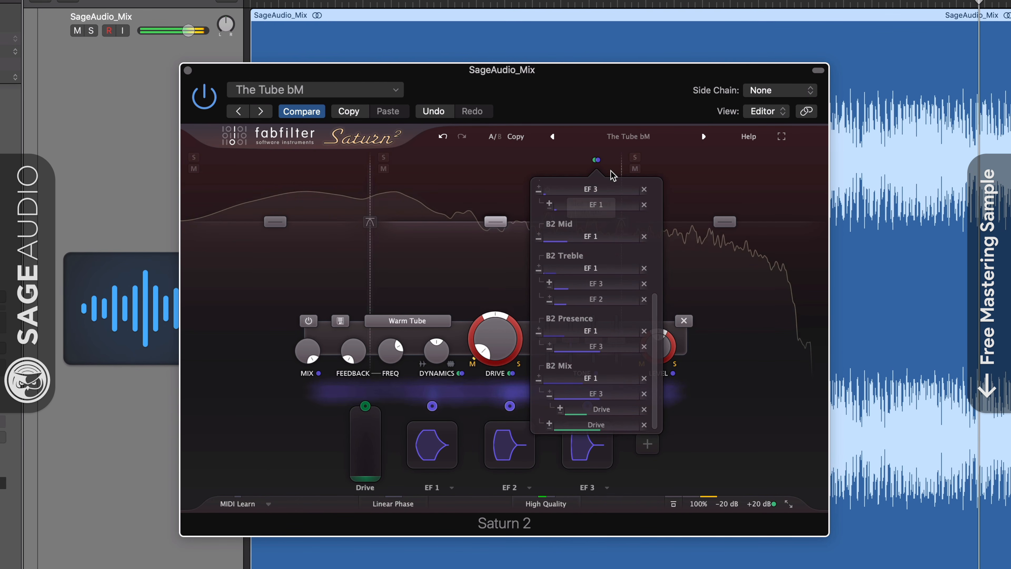
{"action": "left_click", "coordinate": [596, 160]}
Set band 3's saturation style to Warm Tape.
{"action": "mouse_move", "coordinate": [486, 353]}
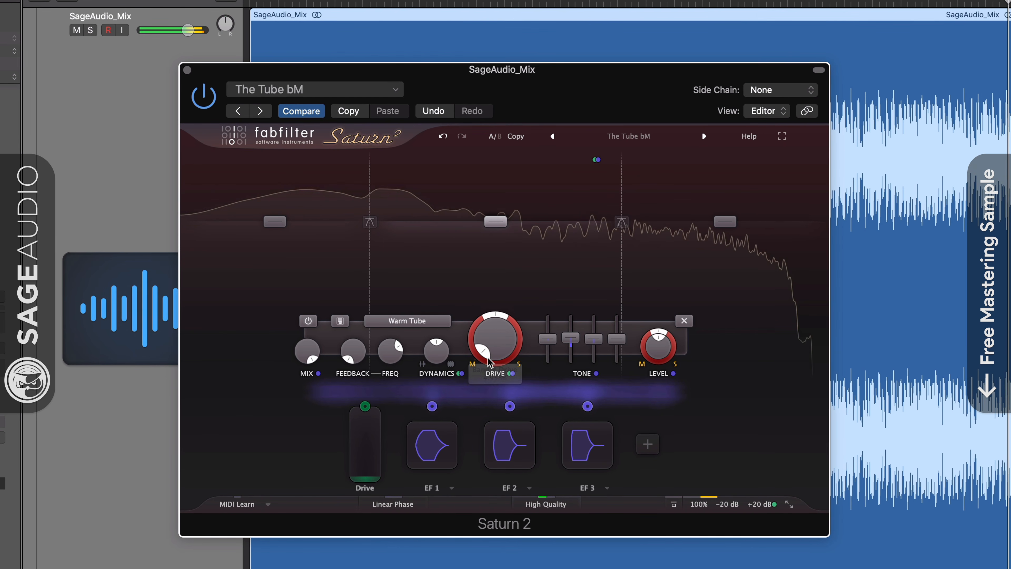
{"action": "mouse_move", "coordinate": [653, 354]}
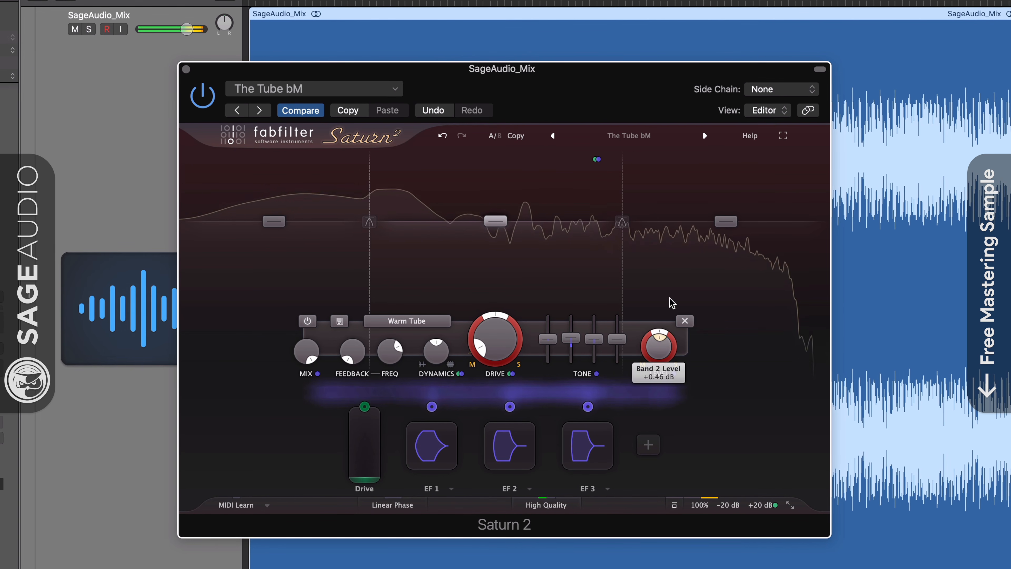
{"action": "mouse_move", "coordinate": [728, 221]}
{"action": "left_click", "coordinate": [537, 321]}
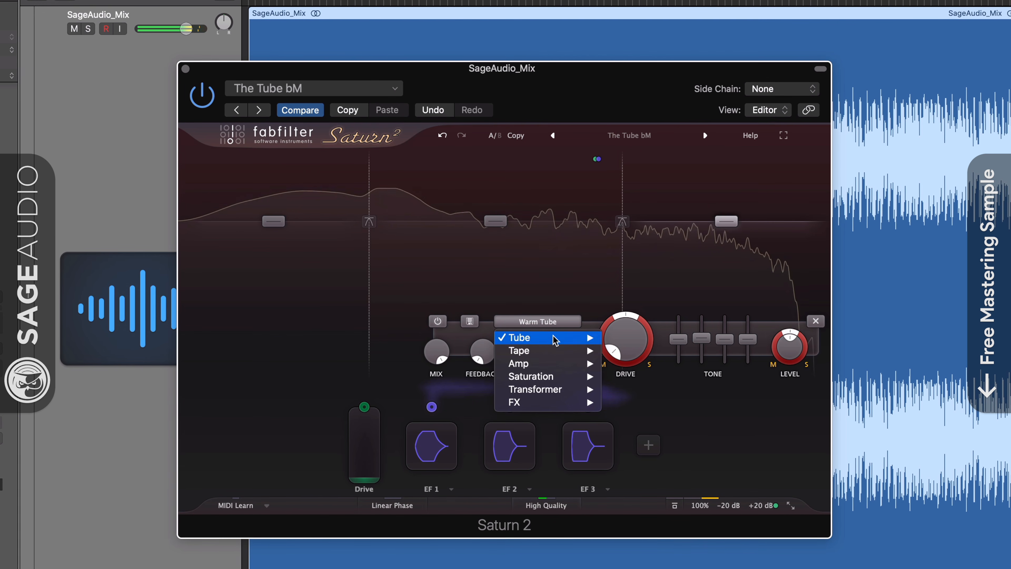
{"action": "mouse_move", "coordinate": [550, 361]}
{"action": "left_click", "coordinate": [645, 377]}
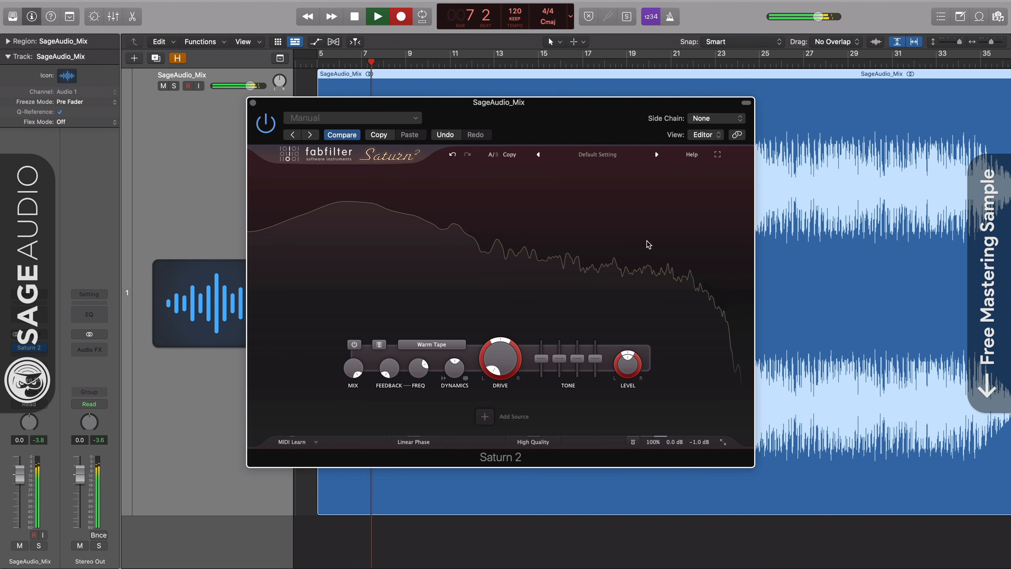
Reload The Tube bM, cut band 1 mid boost to +0.89 dB and output gain to about +17.93 dB.
{"action": "left_click", "coordinate": [609, 163]}
{"action": "mouse_move", "coordinate": [594, 167]}
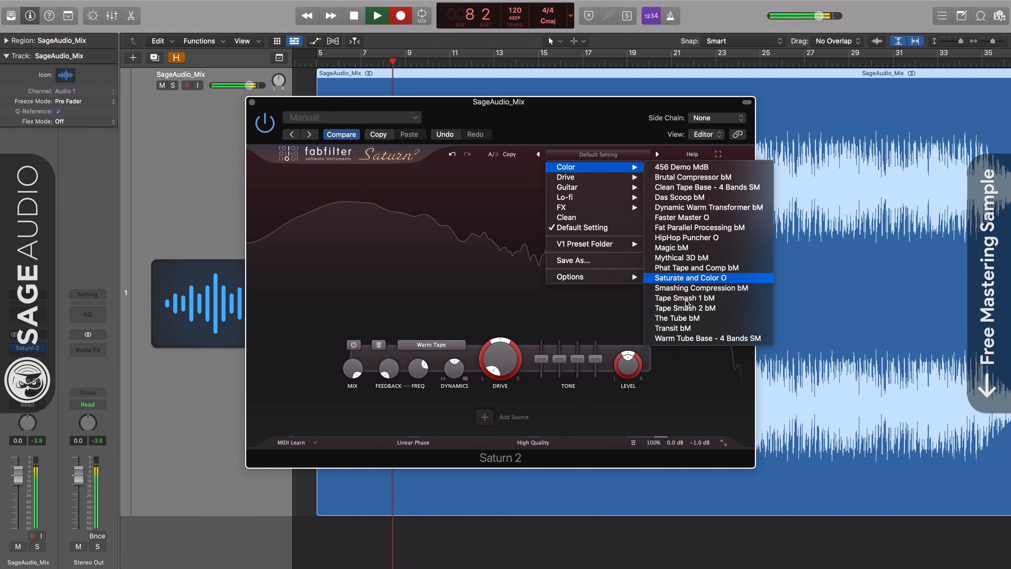
{"action": "left_click", "coordinate": [690, 318]}
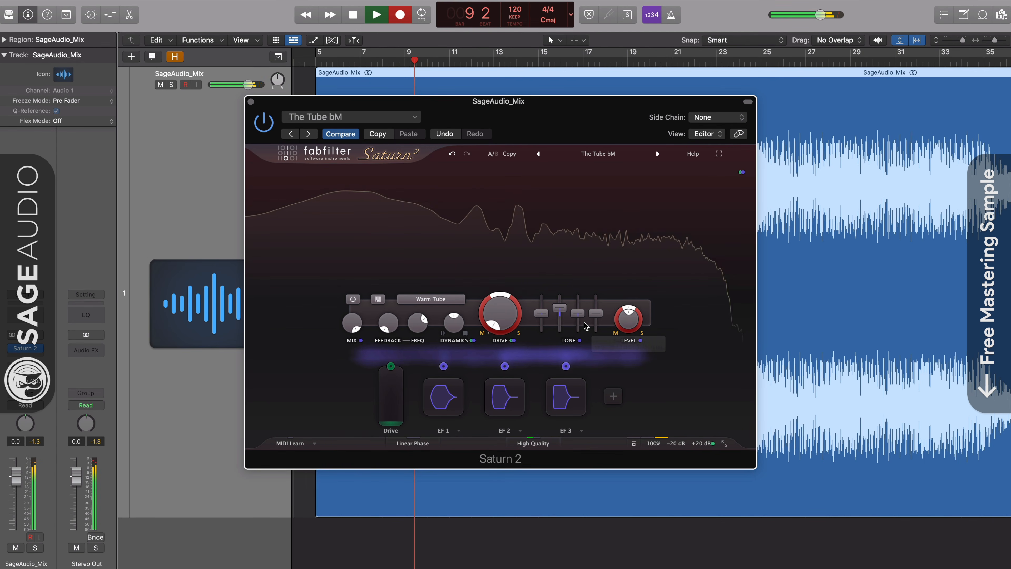
{"action": "left_click_drag", "start_coordinate": [560, 312], "coordinate": [562, 319]}
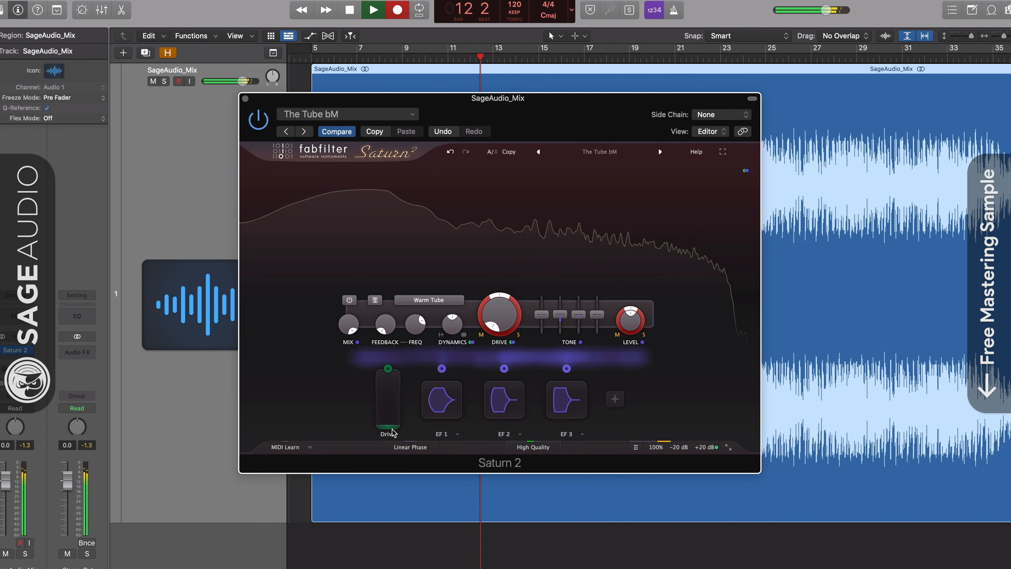
{"action": "mouse_move", "coordinate": [705, 449]}
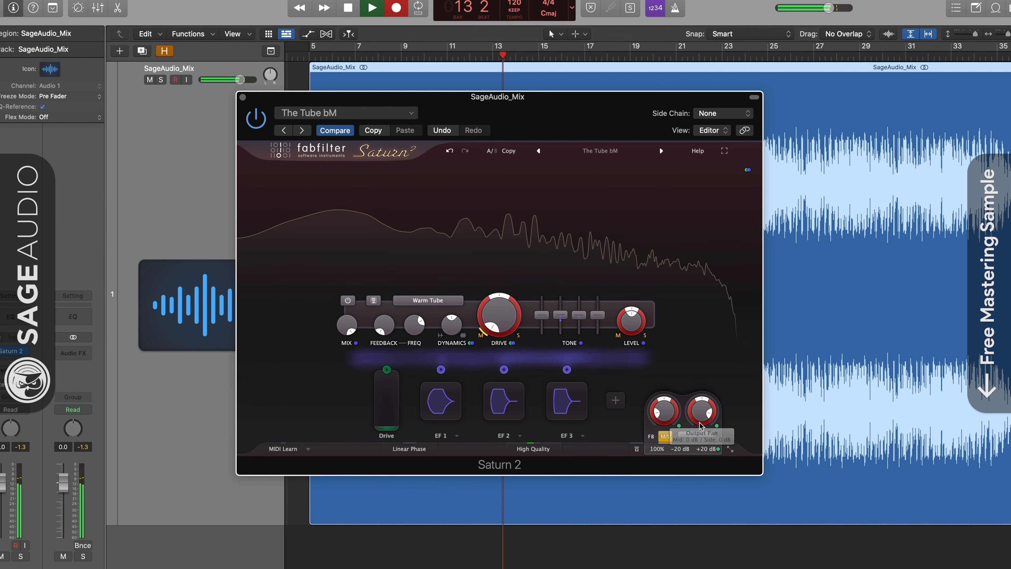
{"action": "left_click_drag", "start_coordinate": [700, 419], "coordinate": [700, 430]}
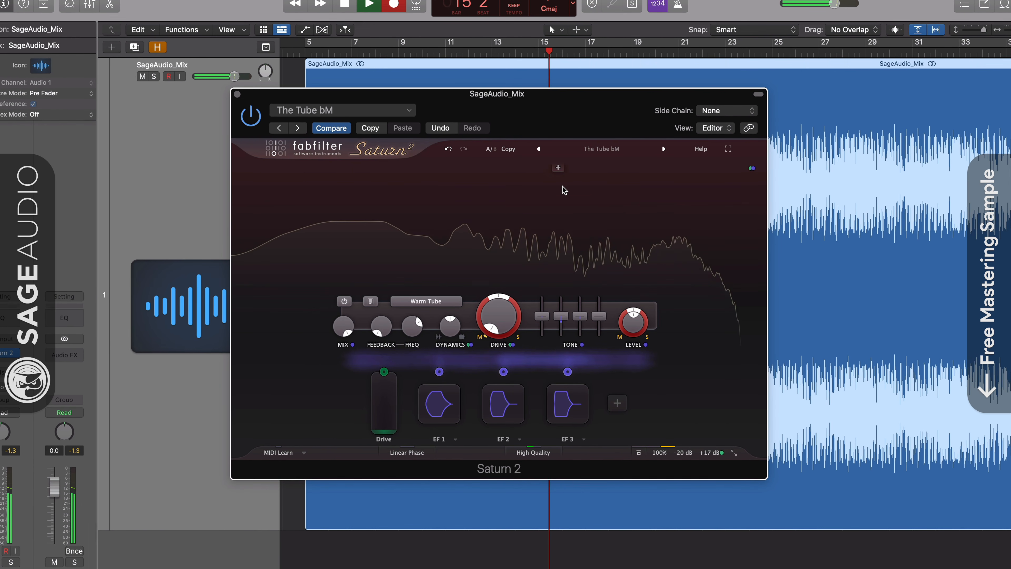
Split into three bands at 48 dB/oct, raise the upper crossover, then solo and unsolo band 2.
{"action": "left_click", "coordinate": [581, 169]}
{"action": "left_click", "coordinate": [383, 172]}
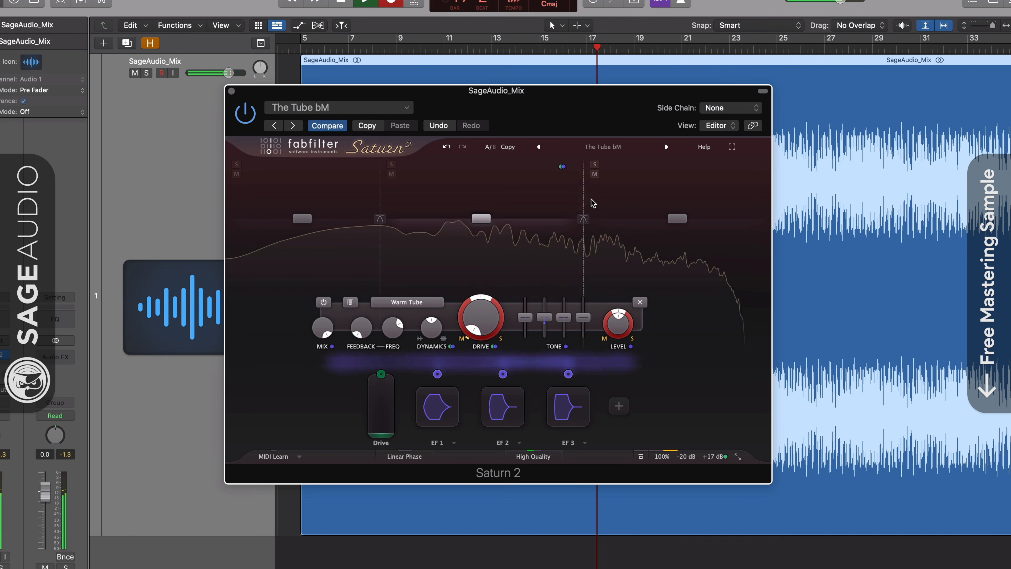
{"action": "left_click", "coordinate": [597, 283]}
{"action": "left_click_drag", "start_coordinate": [584, 181], "coordinate": [615, 182]}
{"action": "left_click", "coordinate": [390, 163]}
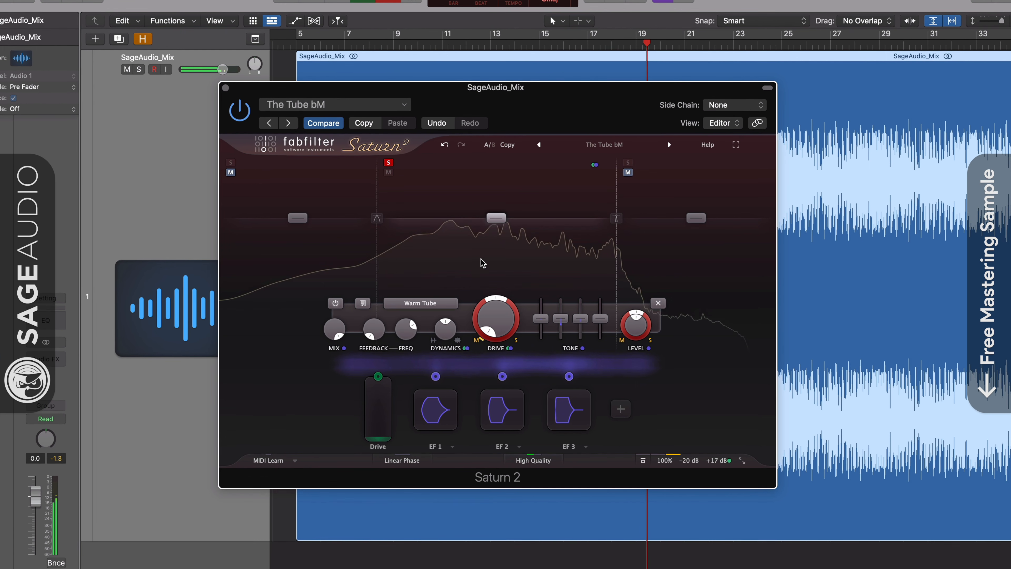
{"action": "left_click", "coordinate": [388, 162]}
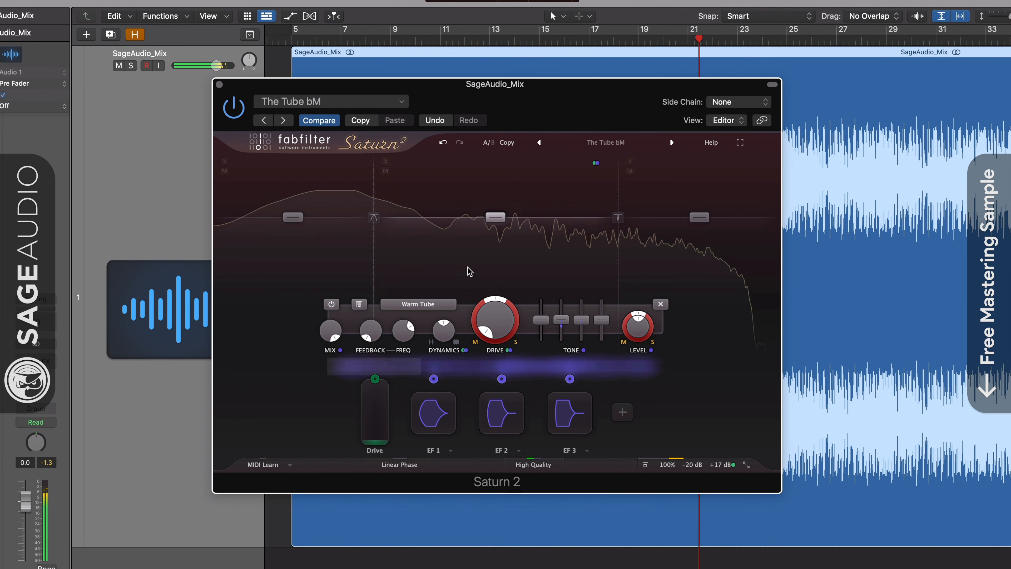
{"action": "left_click", "coordinate": [648, 469]}
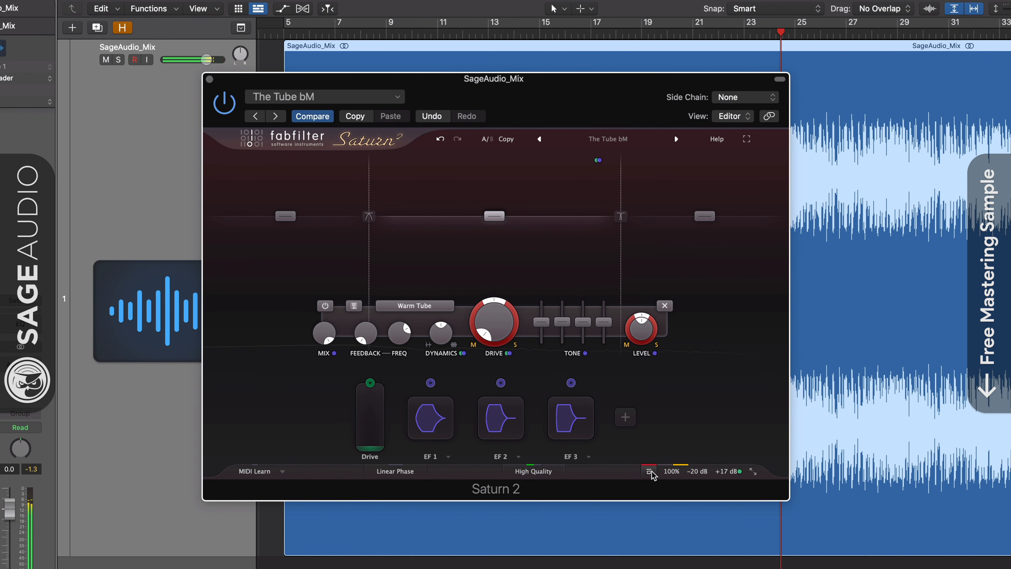
{"action": "left_click", "coordinate": [652, 474]}
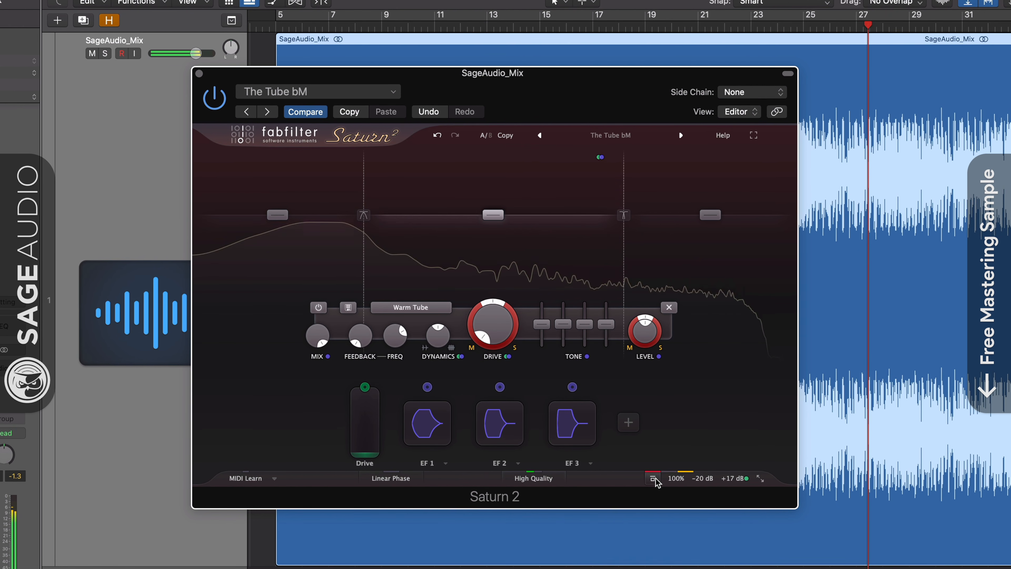
{"action": "left_click", "coordinate": [655, 479]}
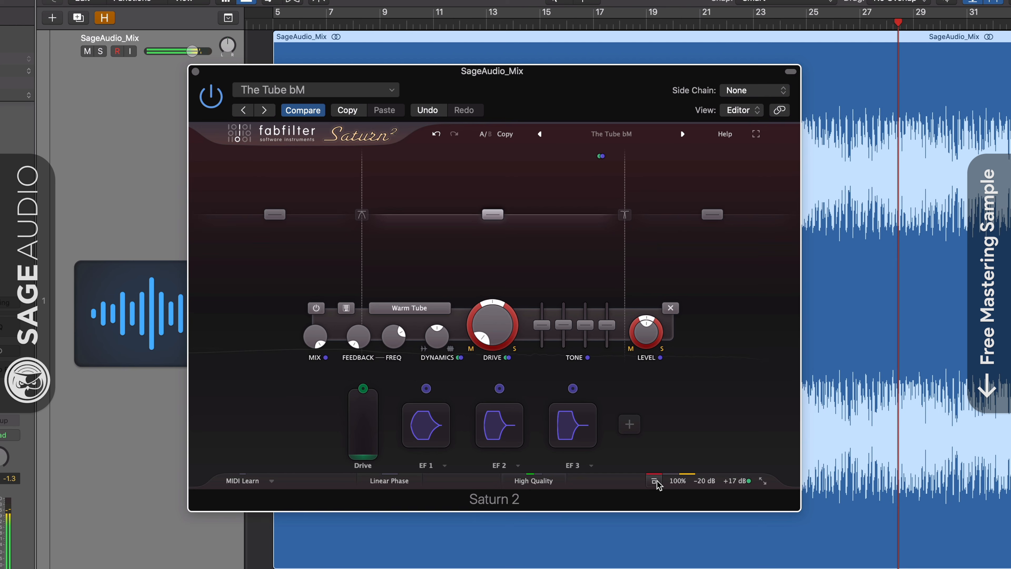
{"action": "left_click", "coordinate": [655, 483]}
{"action": "mouse_move", "coordinate": [733, 445]}
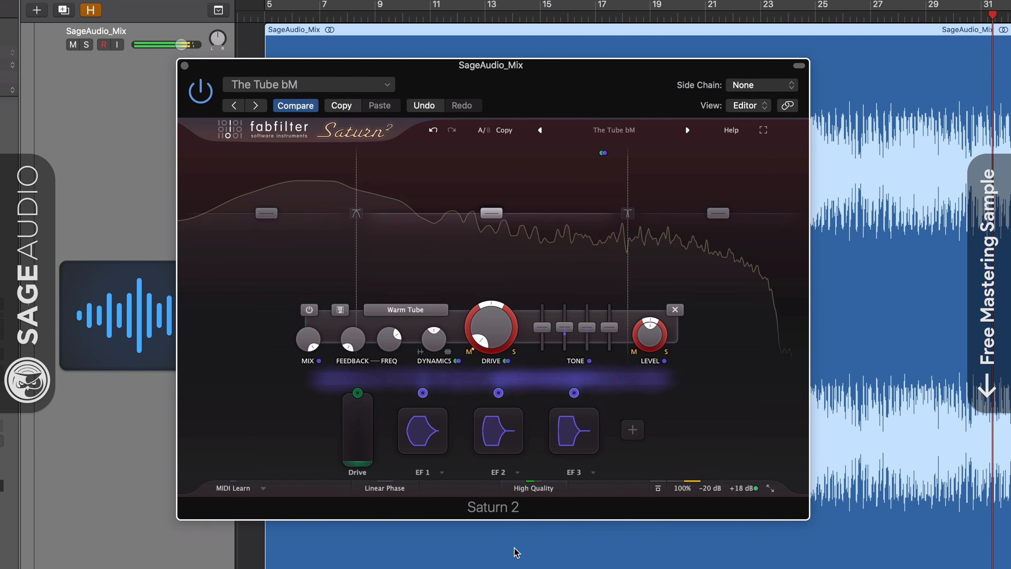
{"action": "left_click", "coordinate": [661, 491]}
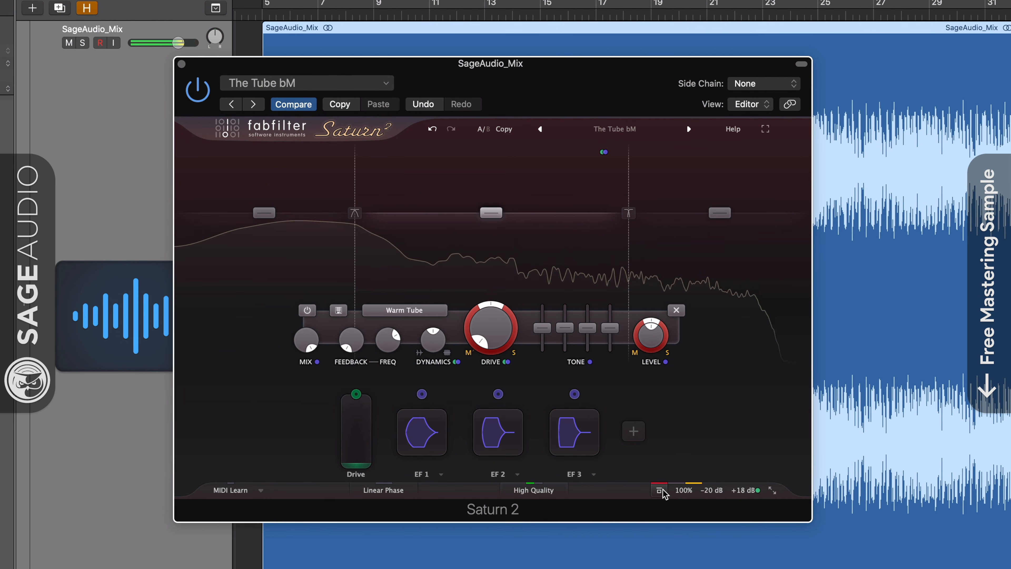
{"action": "left_click", "coordinate": [662, 493]}
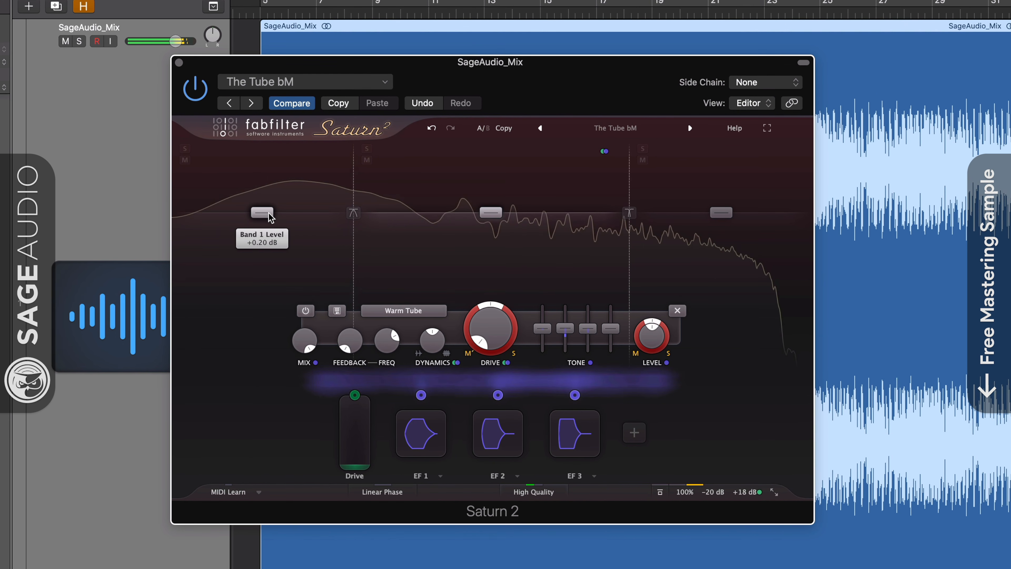
Switch Saturn 2's low band to Heavy Saturation and stop playback.
{"action": "mouse_move", "coordinate": [261, 217]}
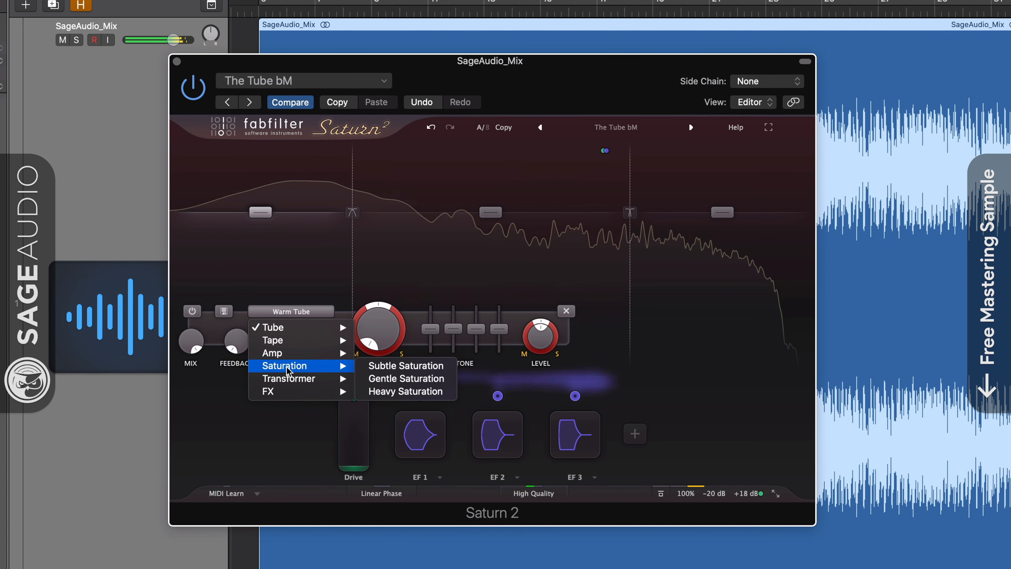
{"action": "left_click", "coordinate": [414, 391]}
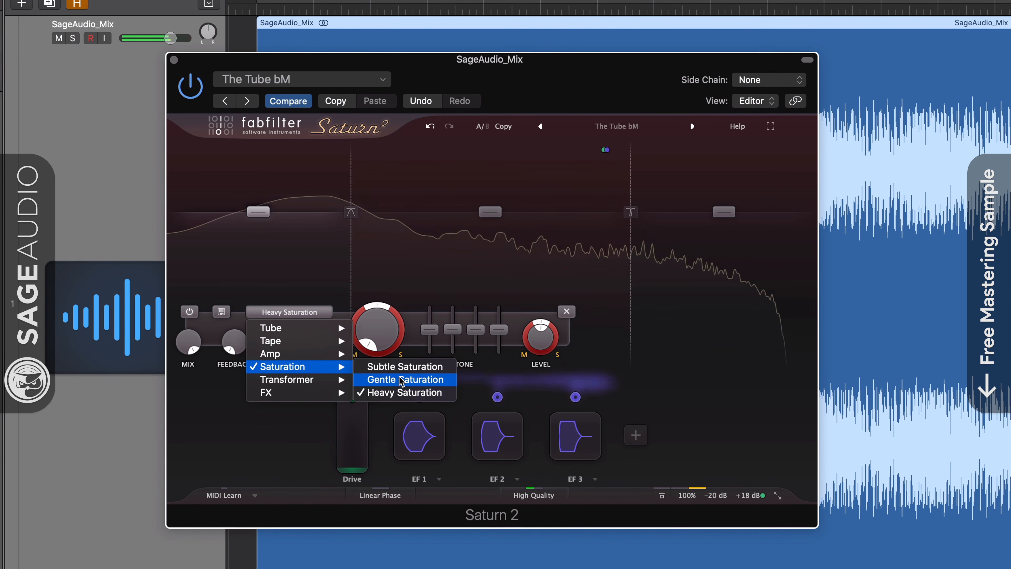
{"action": "key", "text": "space"}
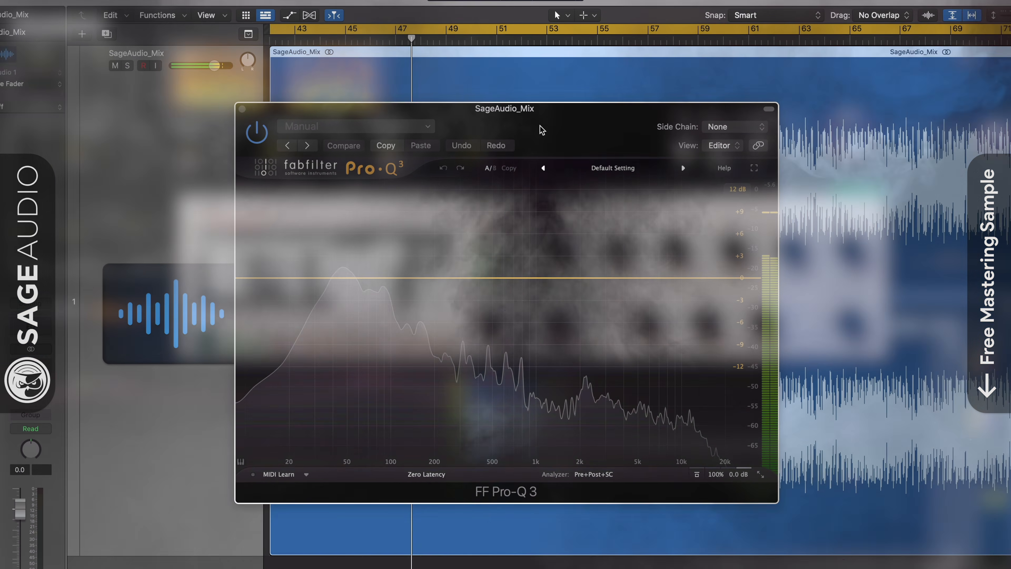
Load Pro-Q 3's Subtle Stereo Enhancer preset.
{"action": "left_click", "coordinate": [621, 168]}
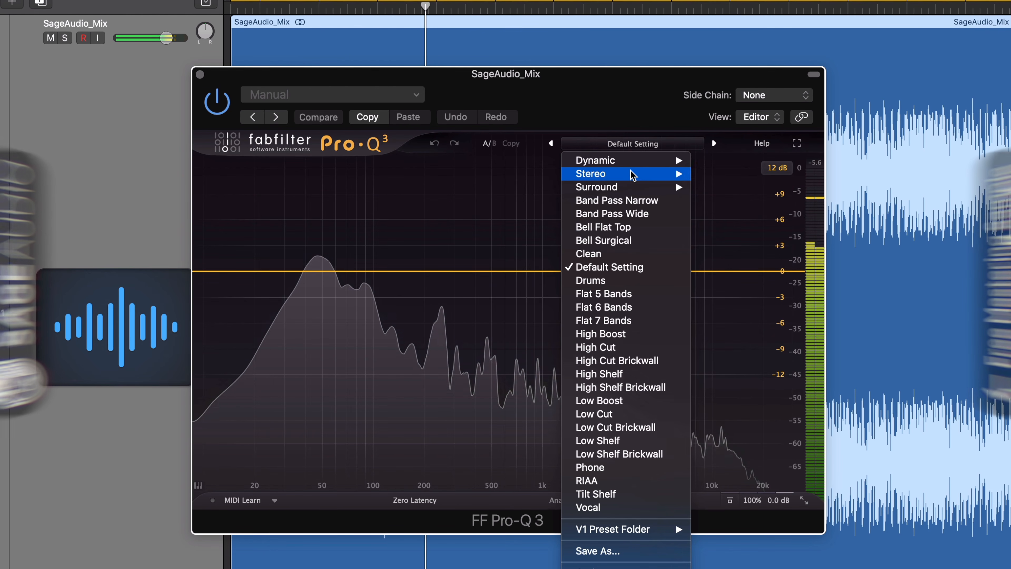
{"action": "mouse_move", "coordinate": [633, 175]}
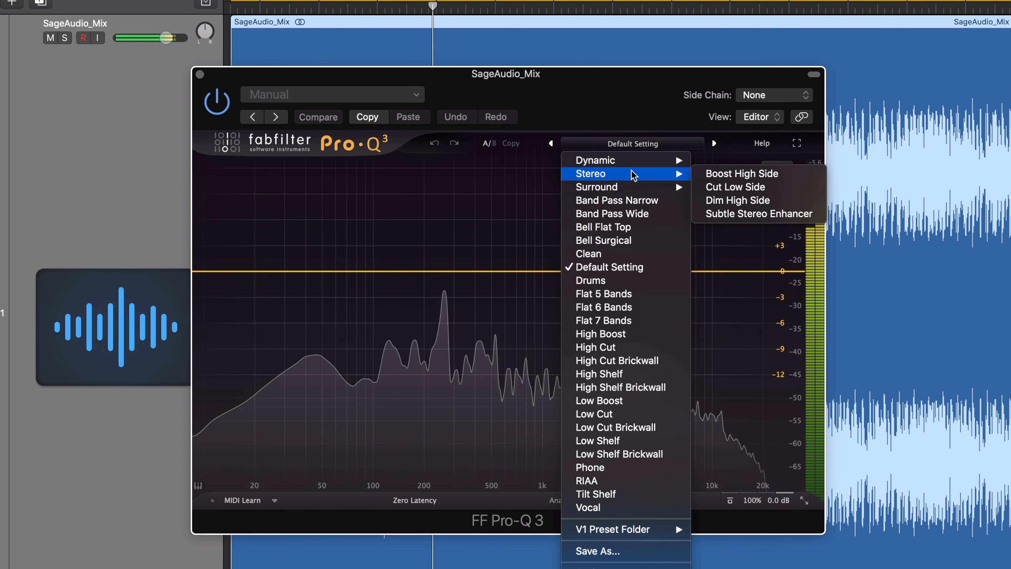
{"action": "left_click", "coordinate": [742, 215]}
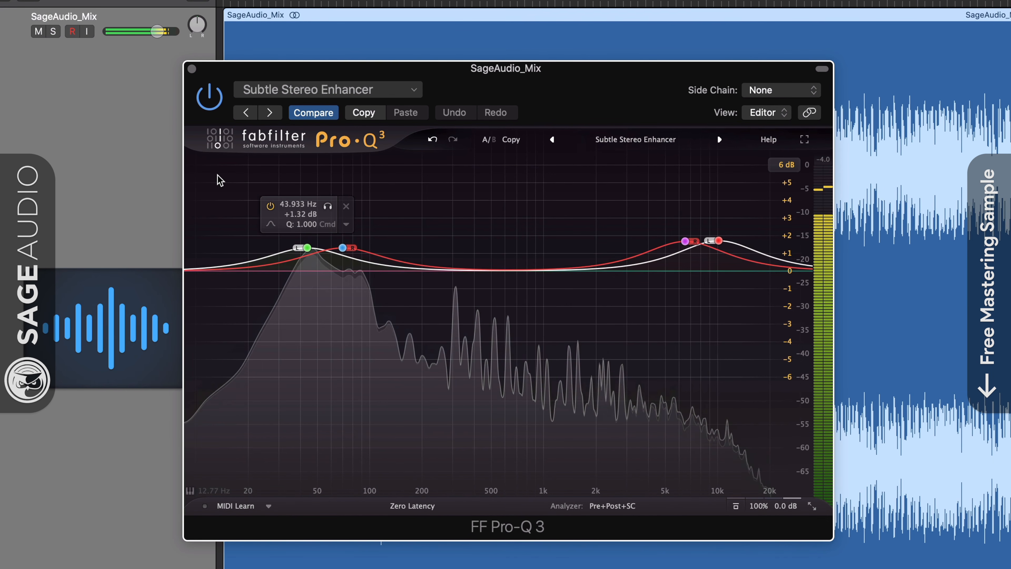
Lower all four bands' gain to about +0.96 dB and switch to Linear Phase processing.
{"action": "left_click_drag", "start_coordinate": [217, 175], "coordinate": [776, 342]}
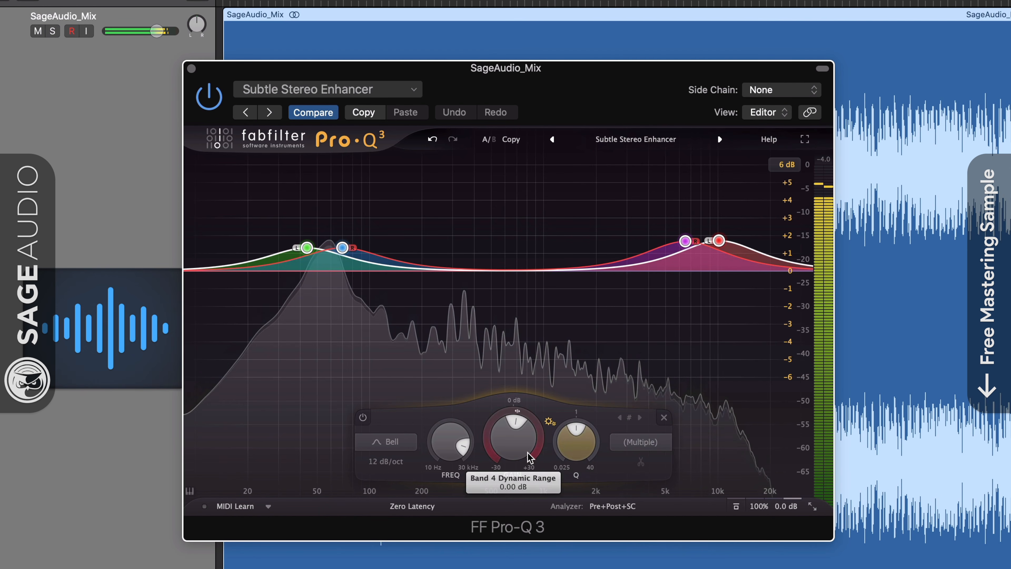
{"action": "left_click_drag", "start_coordinate": [509, 447], "coordinate": [508, 453]}
{"action": "left_click_drag", "start_coordinate": [508, 463], "coordinate": [503, 492]}
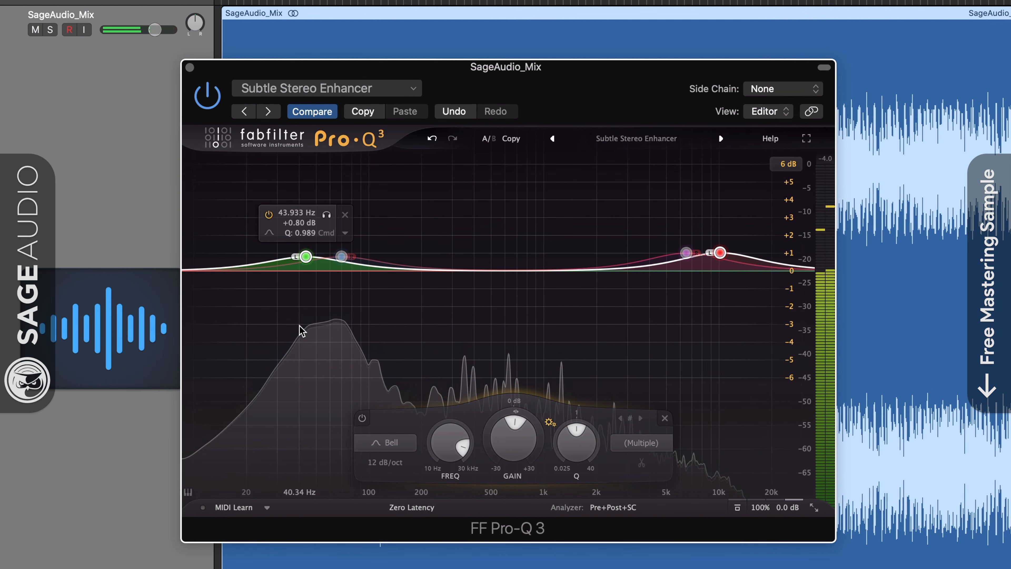
{"action": "left_click", "coordinate": [413, 510]}
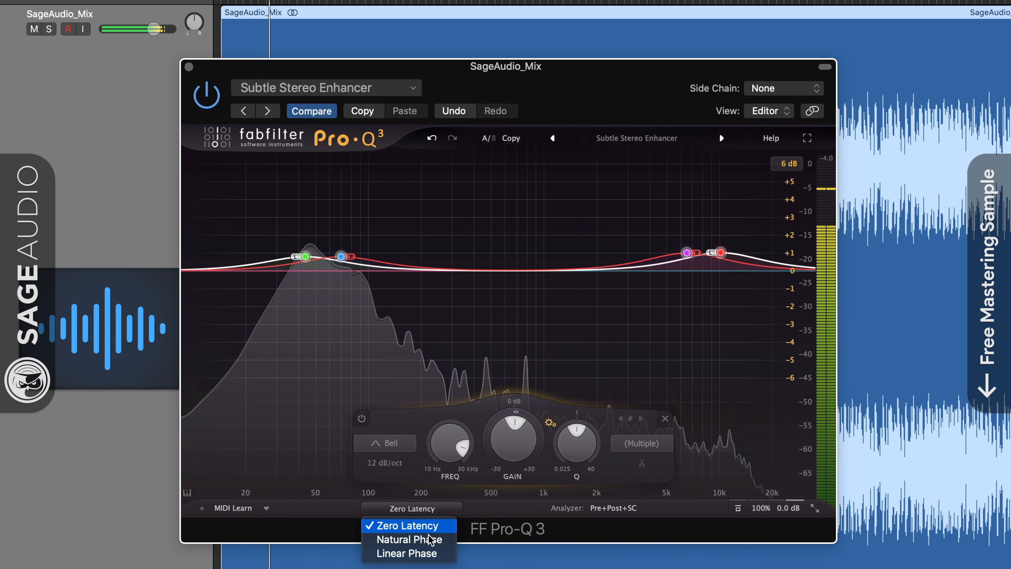
{"action": "left_click", "coordinate": [438, 554]}
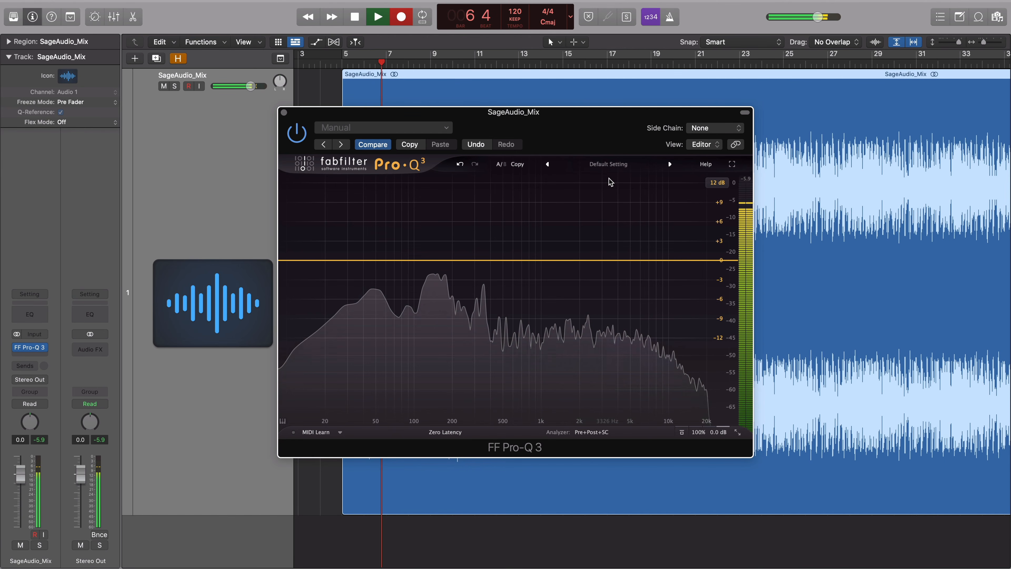
Reload Pro-Q 3's Subtle Stereo Enhancer preset.
{"action": "left_click", "coordinate": [609, 164]}
{"action": "mouse_move", "coordinate": [608, 189]}
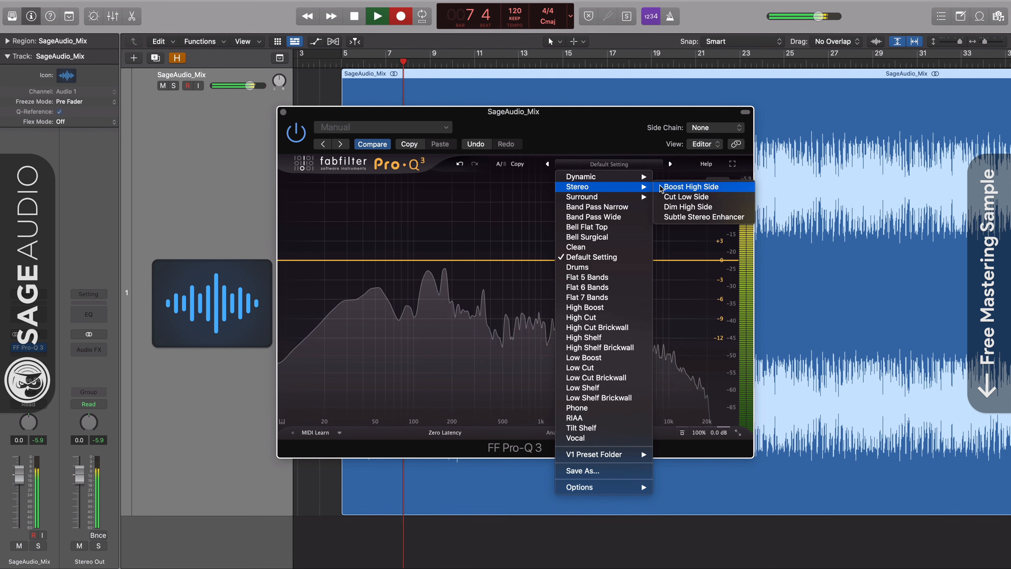
{"action": "left_click", "coordinate": [738, 217]}
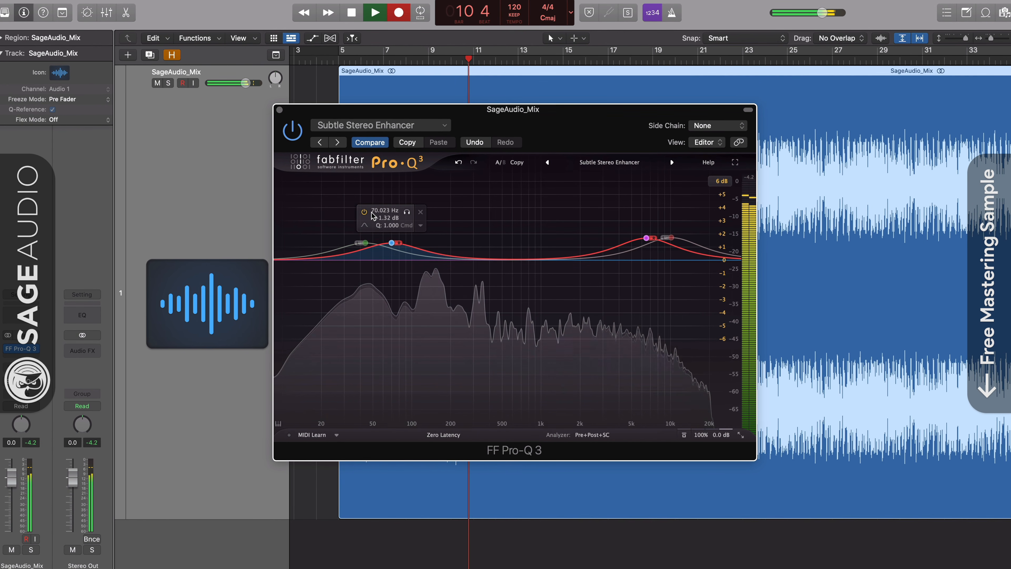
Solo the 70, 43.9, 6517.6 and 10149 Hz bands in turn, then lower all four gains slightly.
{"action": "left_click", "coordinate": [407, 212]}
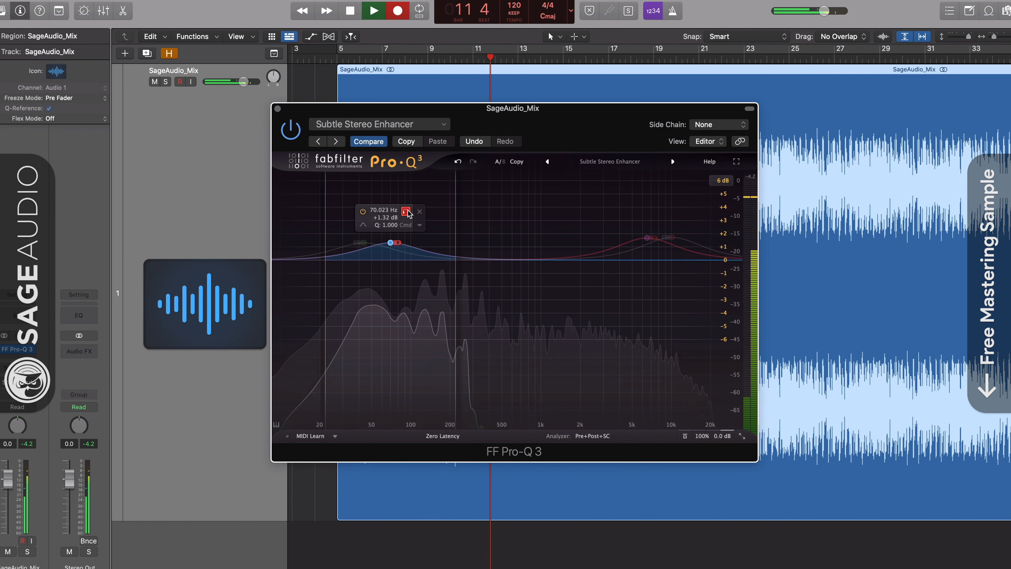
{"action": "left_click", "coordinate": [407, 212]}
{"action": "left_click", "coordinate": [363, 243]}
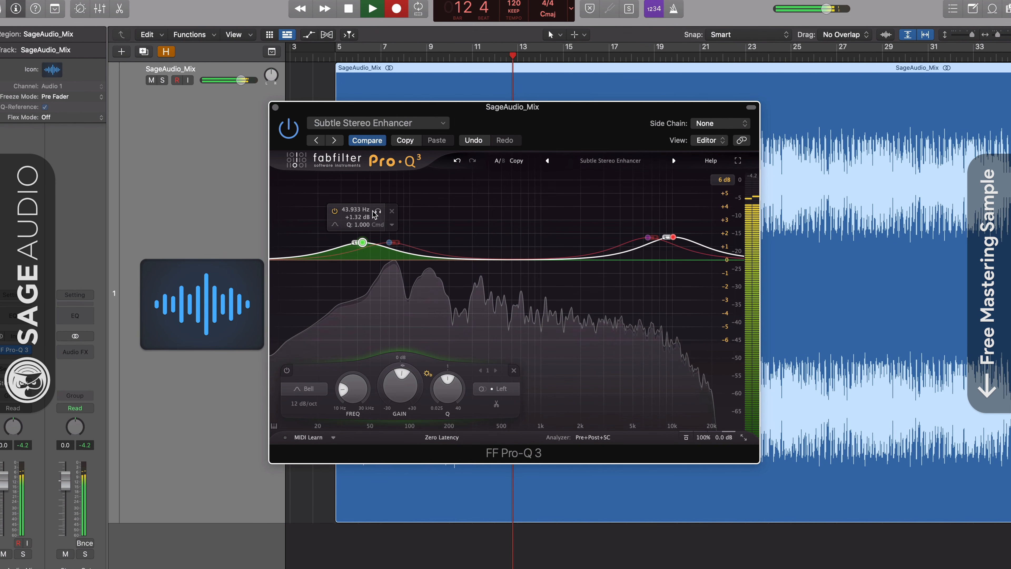
{"action": "left_click", "coordinate": [379, 211]}
{"action": "left_click", "coordinate": [377, 212]}
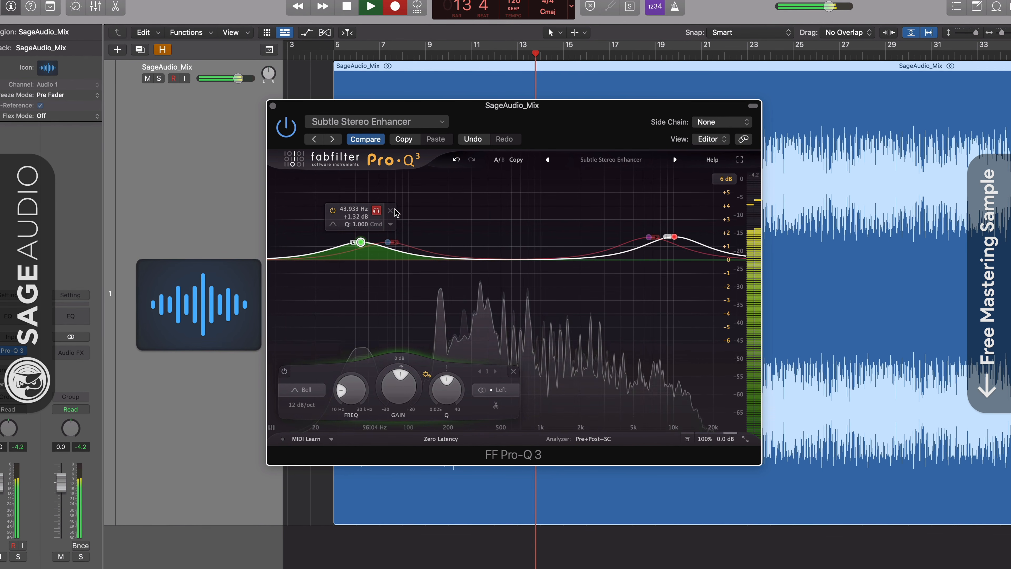
{"action": "left_click", "coordinate": [664, 205]}
{"action": "left_click", "coordinate": [666, 205]}
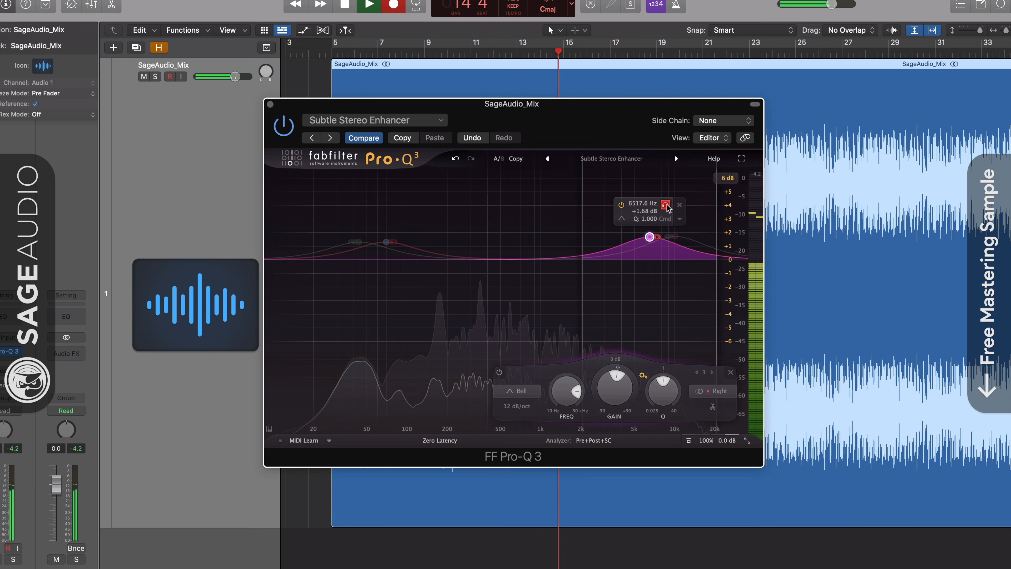
{"action": "left_click", "coordinate": [674, 236]}
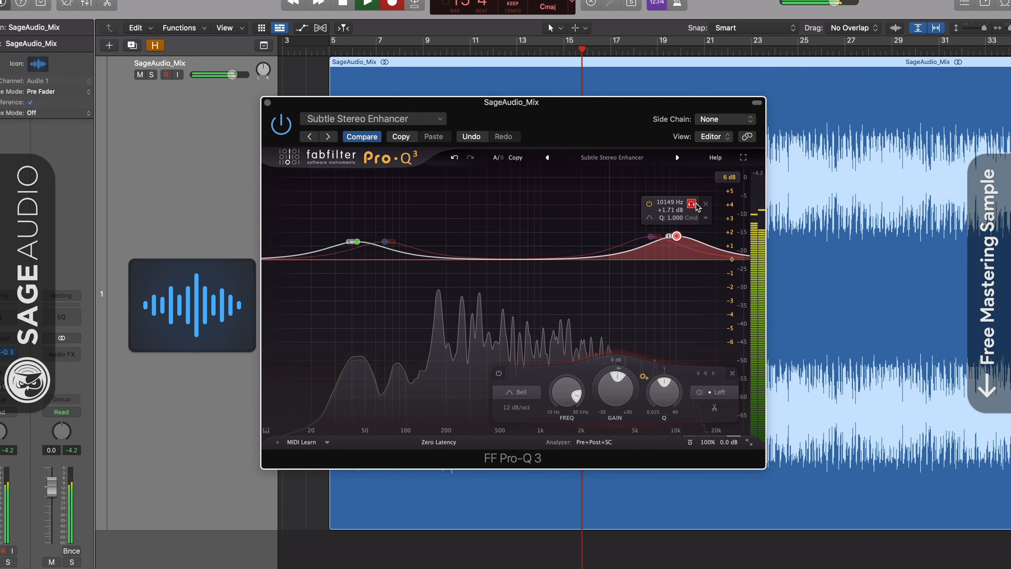
{"action": "left_click_drag", "start_coordinate": [312, 192], "coordinate": [741, 307]}
{"action": "left_click_drag", "start_coordinate": [517, 397], "coordinate": [510, 428]}
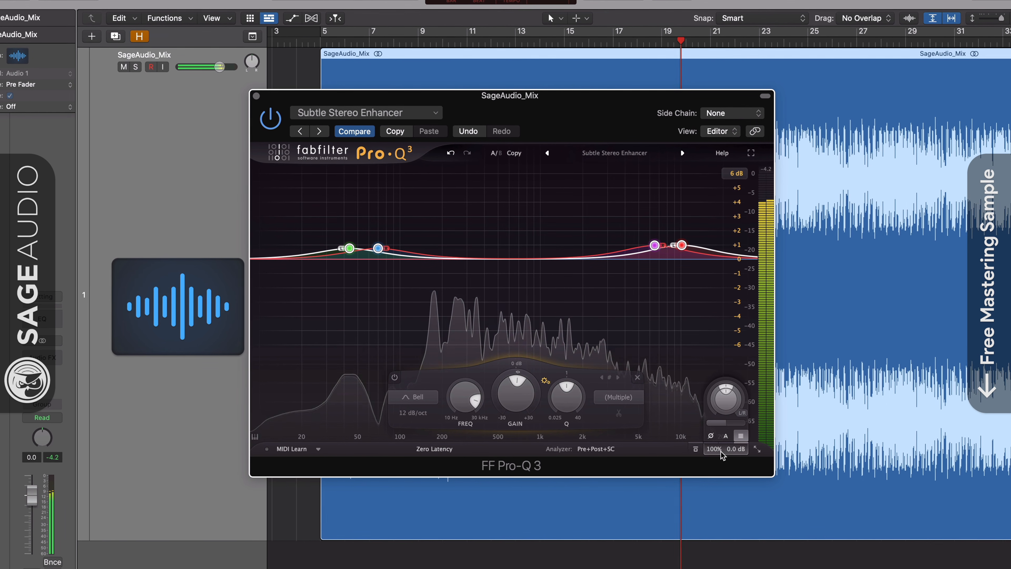
Compare the EQ against the unprocessed mix by toggling bypass twice.
{"action": "mouse_move", "coordinate": [733, 454]}
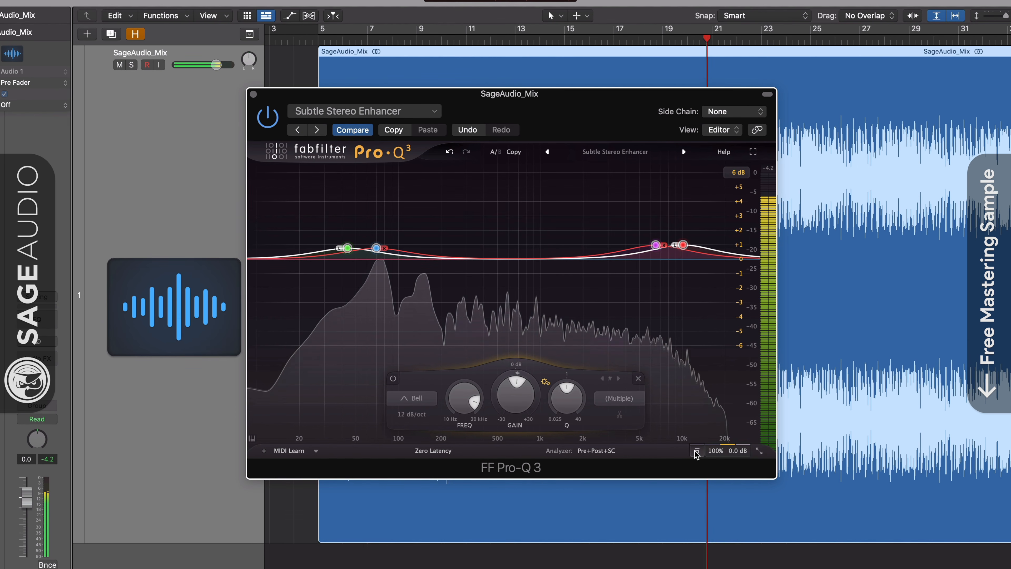
{"action": "left_click", "coordinate": [697, 452]}
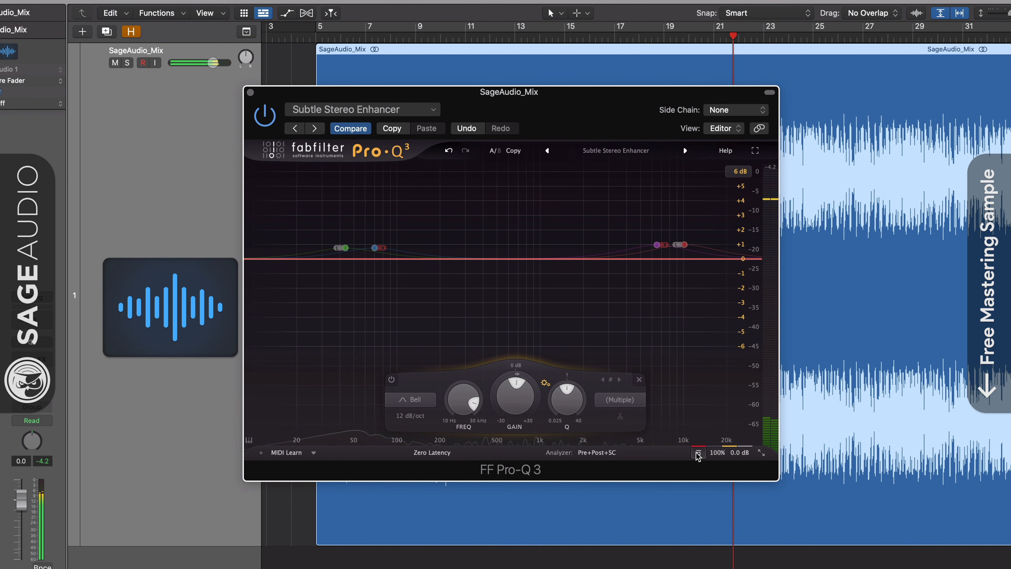
{"action": "left_click", "coordinate": [698, 453]}
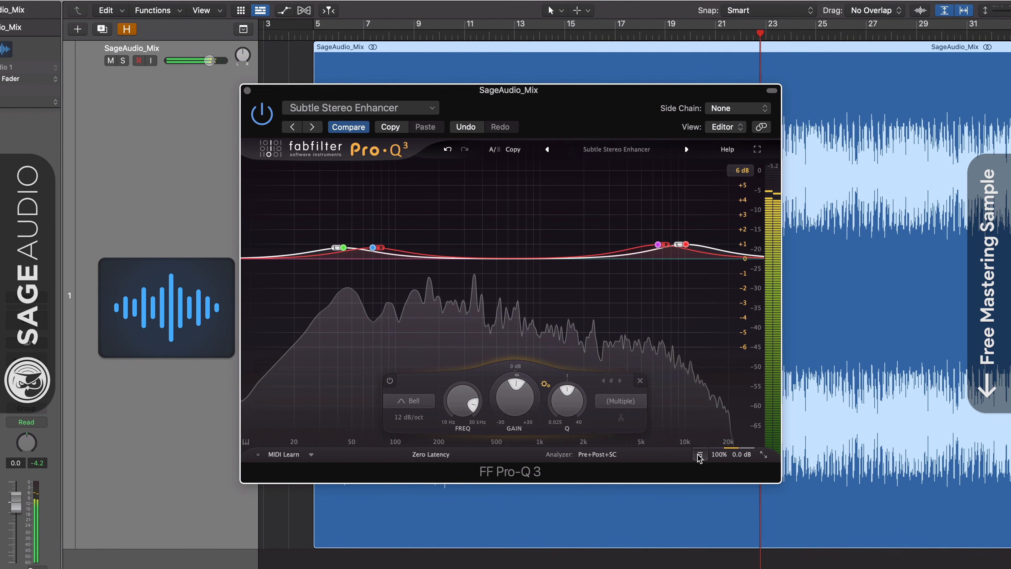
{"action": "left_click", "coordinate": [699, 455]}
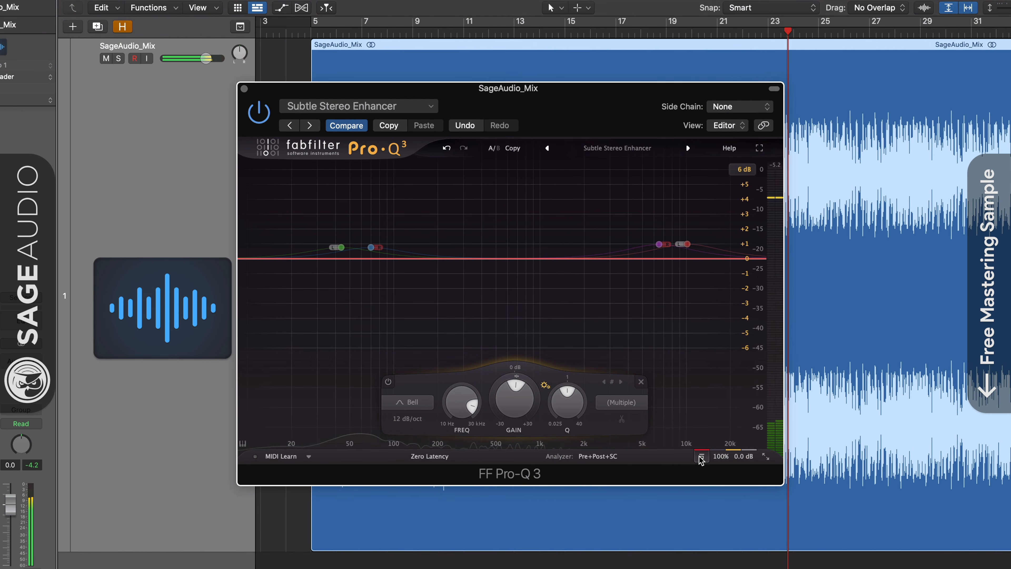
{"action": "left_click", "coordinate": [700, 456]}
Set processing to Linear Phase and compare against the dry mix once more.
{"action": "left_click", "coordinate": [428, 458]}
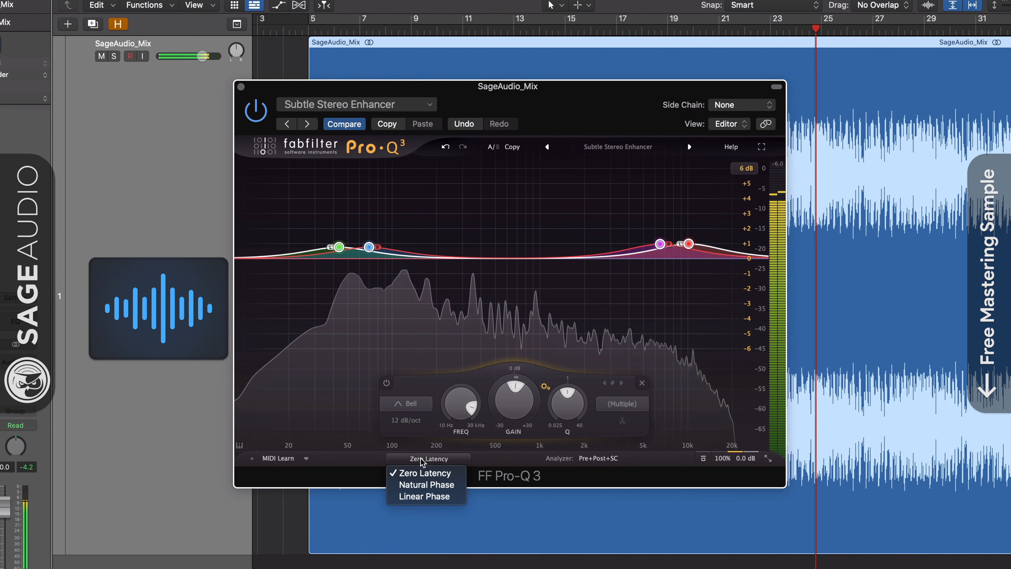
{"action": "left_click", "coordinate": [448, 484]}
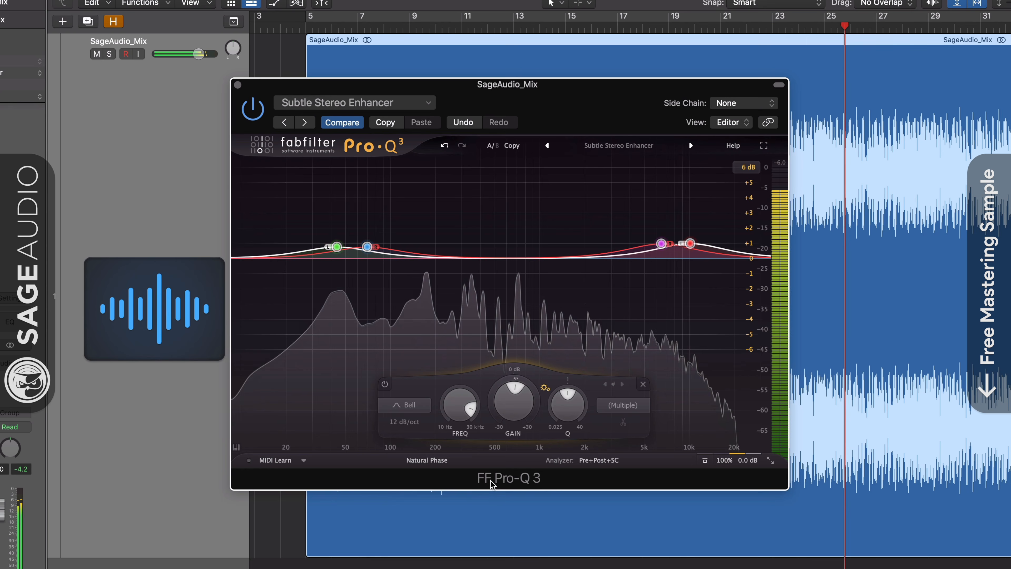
{"action": "left_click", "coordinate": [427, 460]}
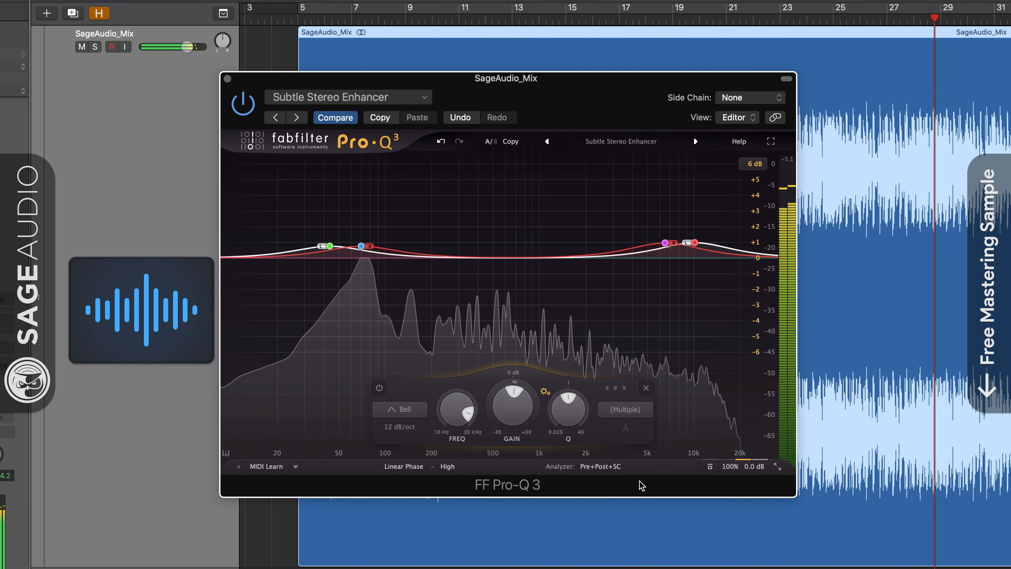
{"action": "left_click", "coordinate": [712, 470]}
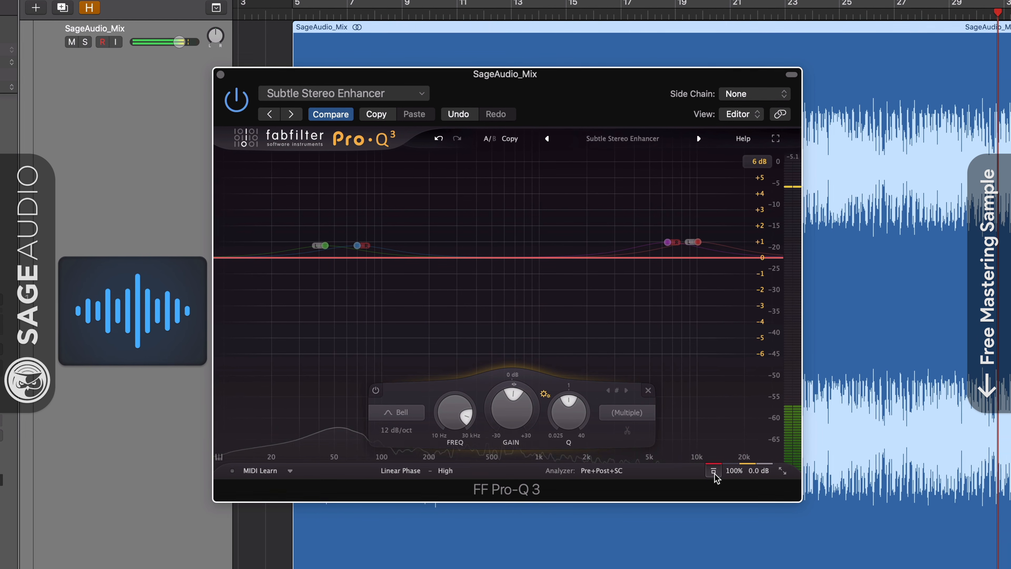
{"action": "left_click", "coordinate": [713, 472]}
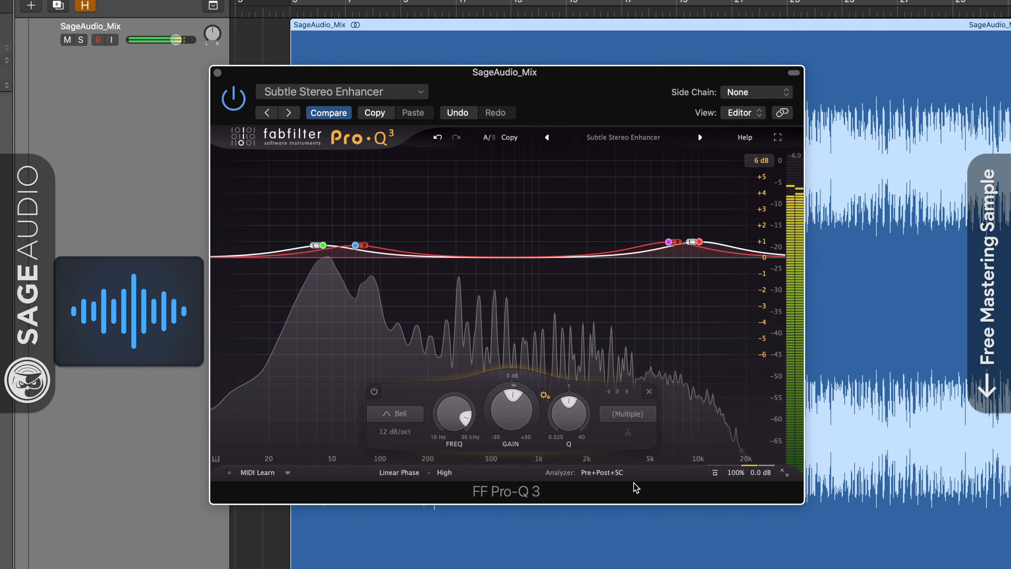
Switch the output to mid/side and solo the low band.
{"action": "mouse_move", "coordinate": [762, 472]}
{"action": "left_click", "coordinate": [769, 434]}
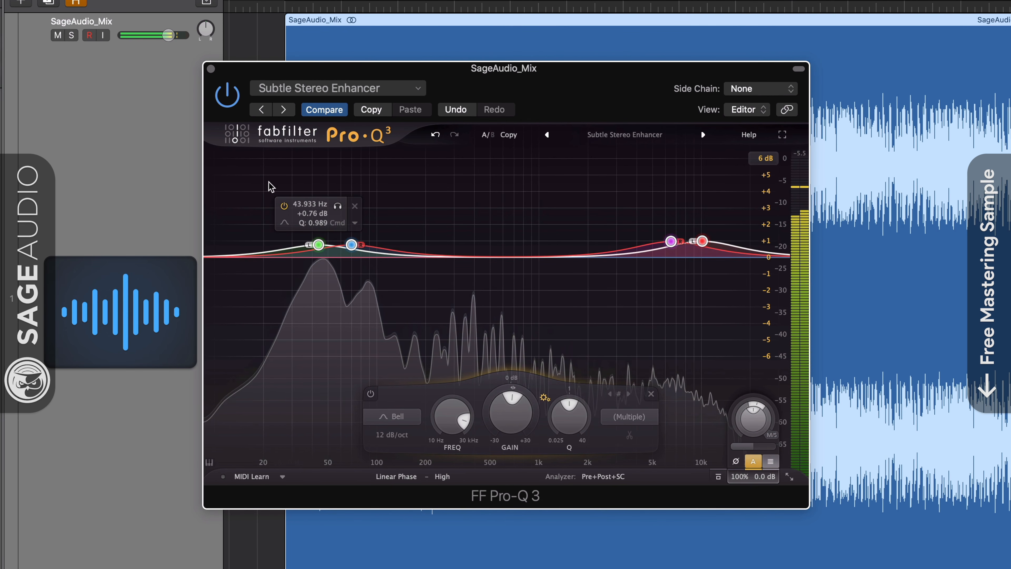
{"action": "left_click", "coordinate": [318, 245]}
{"action": "left_click", "coordinate": [338, 206]}
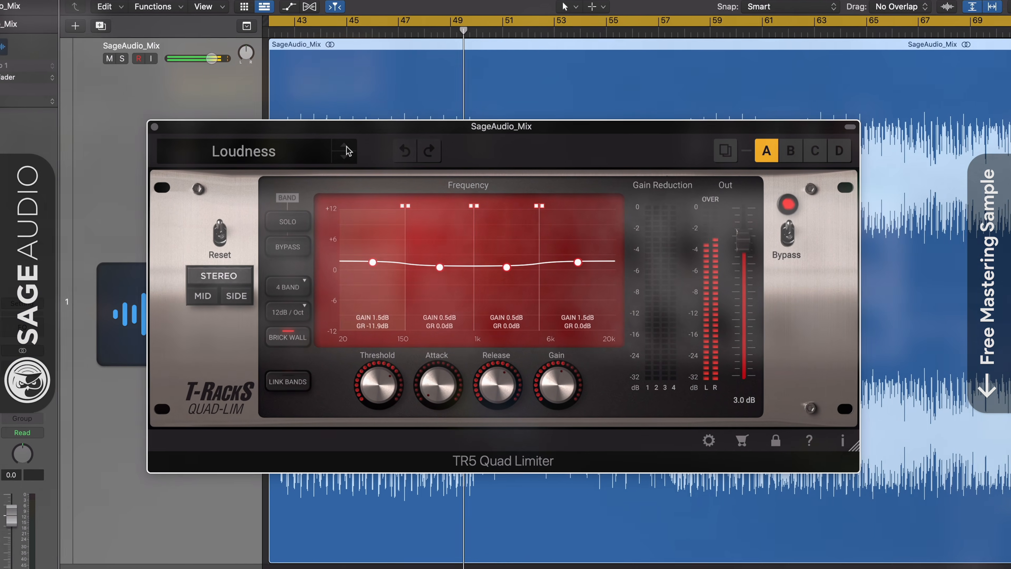
Load the TR5 Quad Limiter's MS Limiter preset and pull the threshold down to about -10 dB.
{"action": "left_click", "coordinate": [347, 151]}
{"action": "left_click", "coordinate": [347, 151]}
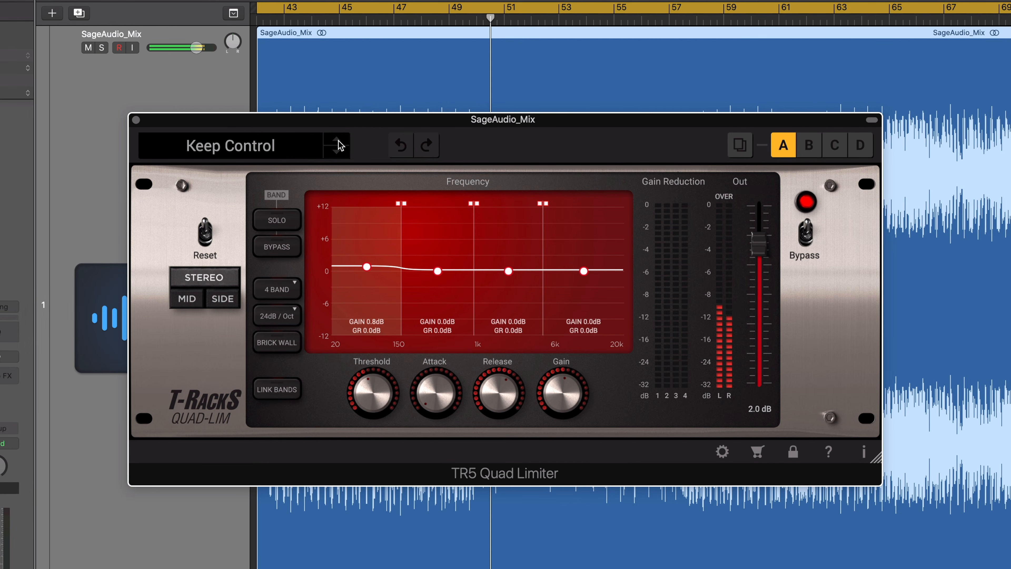
{"action": "left_click", "coordinate": [293, 149]}
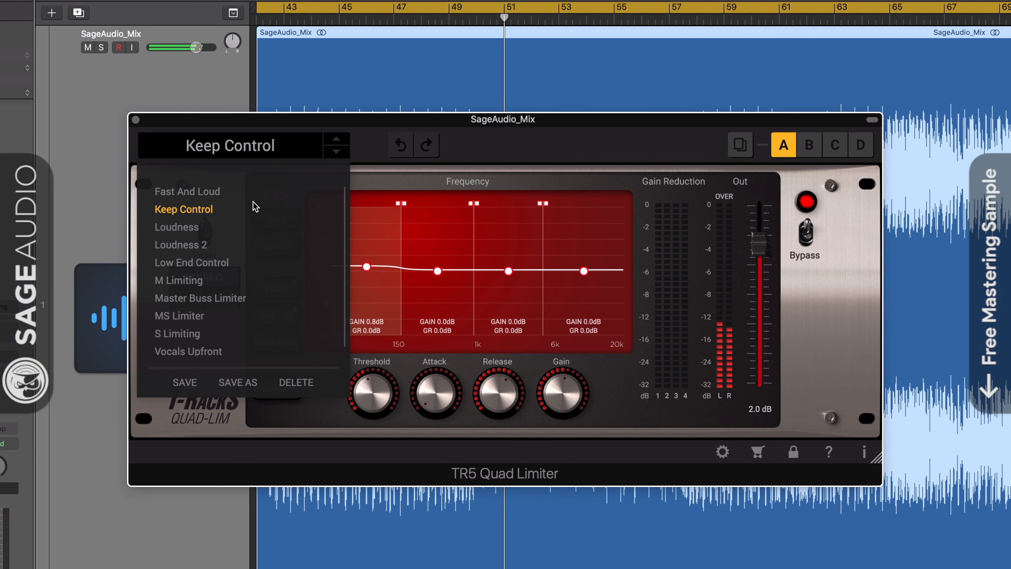
{"action": "left_click", "coordinate": [190, 317]}
{"action": "left_click", "coordinate": [299, 149]}
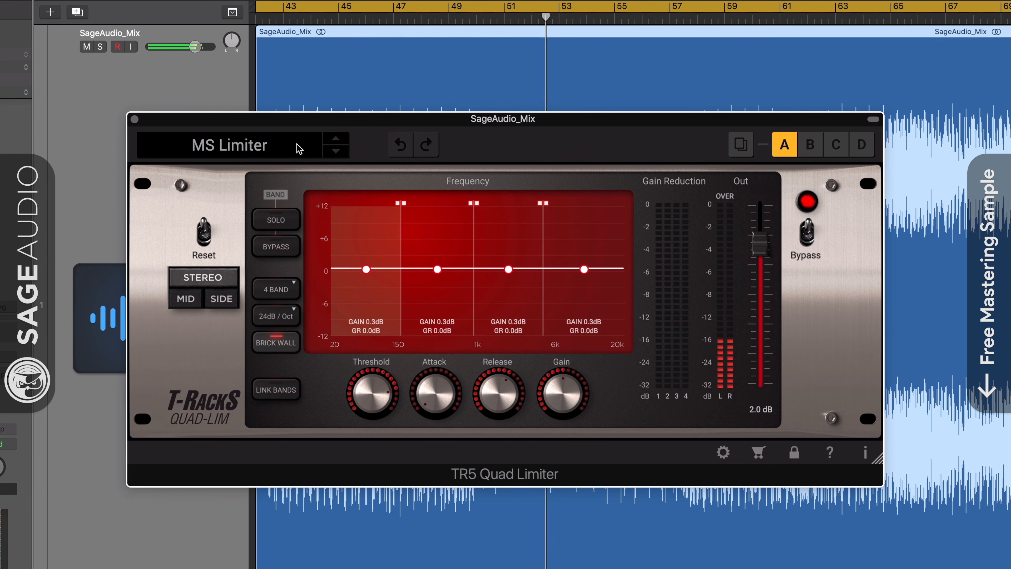
{"action": "left_click_drag", "start_coordinate": [355, 400], "coordinate": [361, 404]}
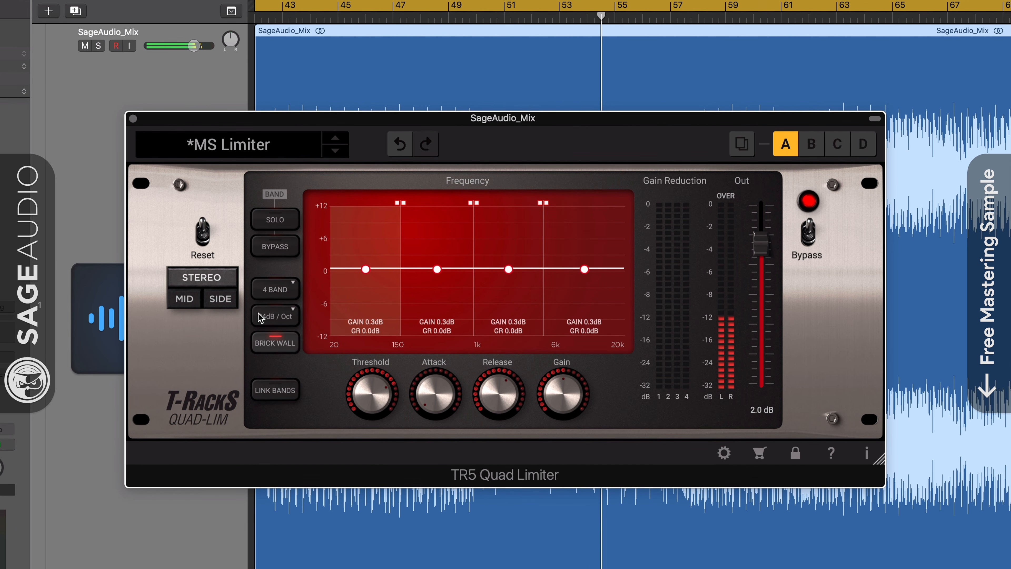
{"action": "left_click_drag", "start_coordinate": [371, 385], "coordinate": [371, 404]}
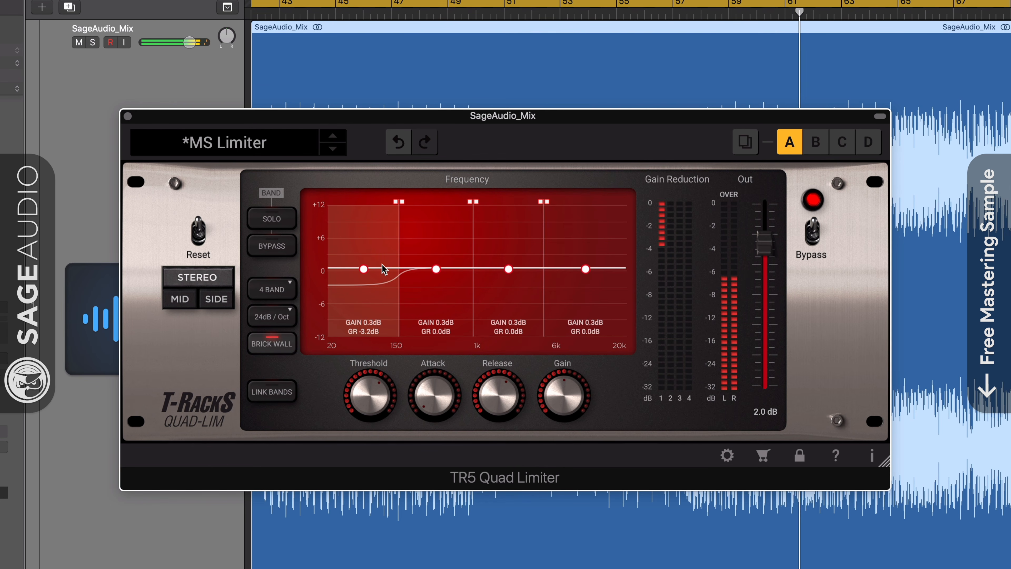
Move the lowest crossover to about 200 Hz and set 48 dB/oct crossover slopes.
{"action": "mouse_move", "coordinate": [399, 202]}
{"action": "left_mouse_down"}
{"action": "mouse_move", "coordinate": [412, 205]}
{"action": "mouse_move", "coordinate": [395, 203]}
{"action": "left_mouse_up"}
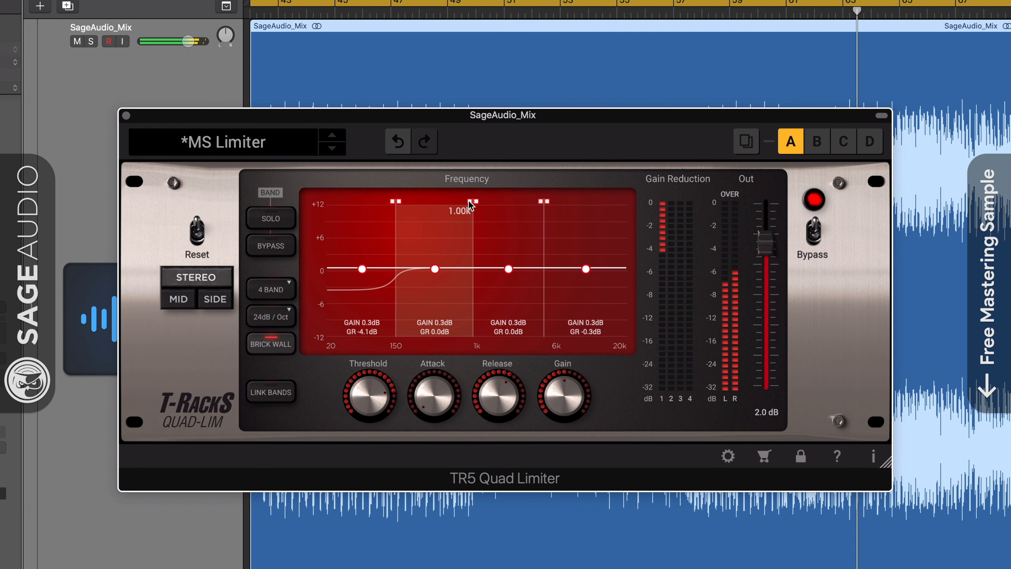
{"action": "left_click_drag", "start_coordinate": [471, 205], "coordinate": [468, 204]}
{"action": "left_click", "coordinate": [271, 317]}
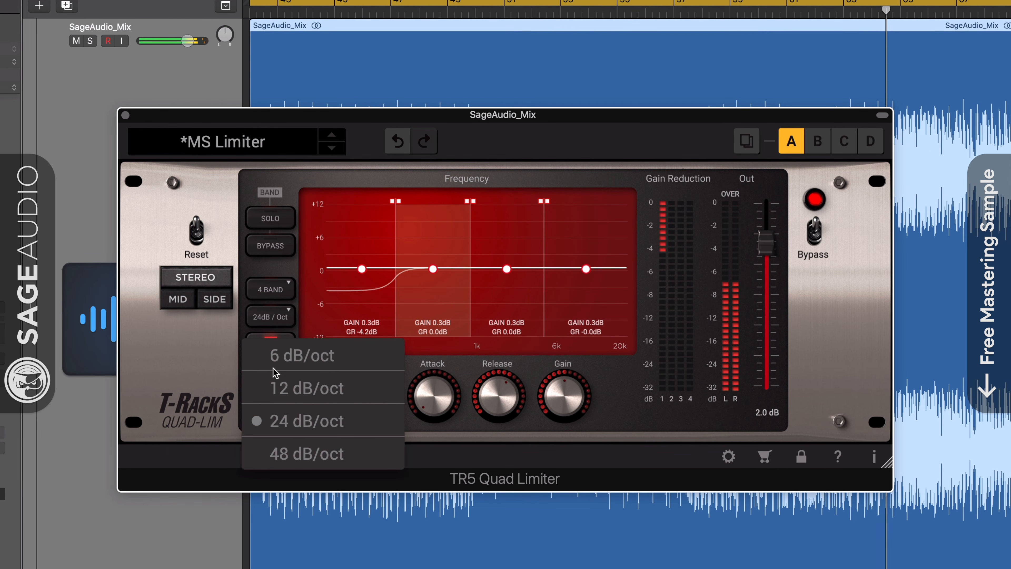
{"action": "left_click", "coordinate": [280, 458]}
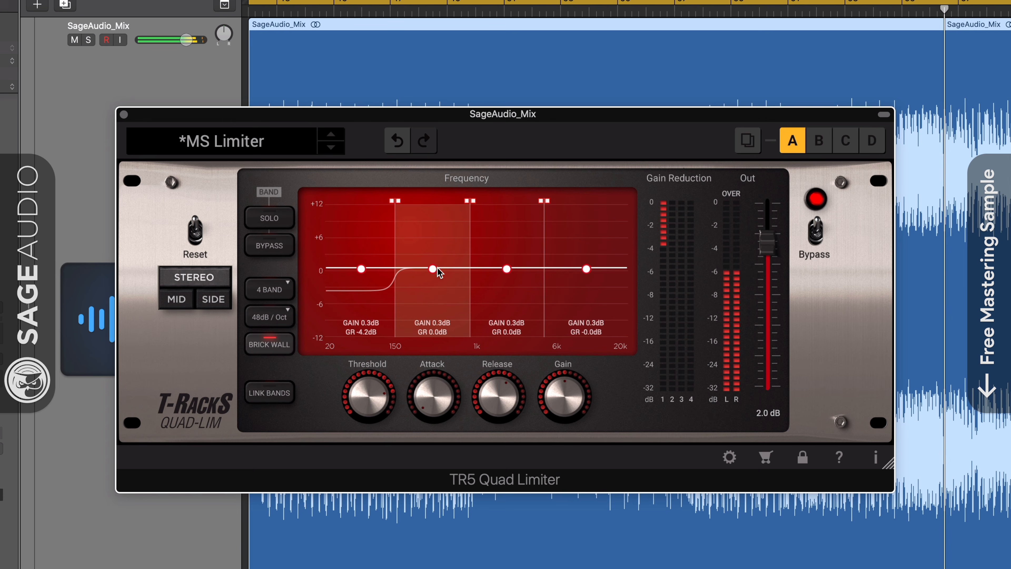
{"action": "left_click_drag", "start_coordinate": [394, 203], "coordinate": [392, 203]}
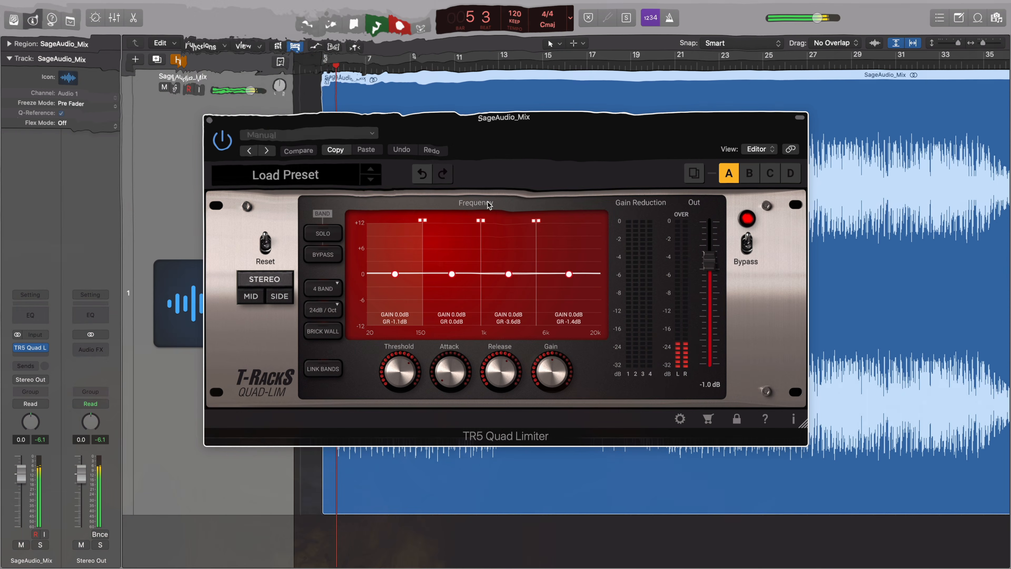
Try the M Limiting preset on the Quad Limiter, then settle on MS Limiter.
{"action": "left_click", "coordinate": [367, 134]}
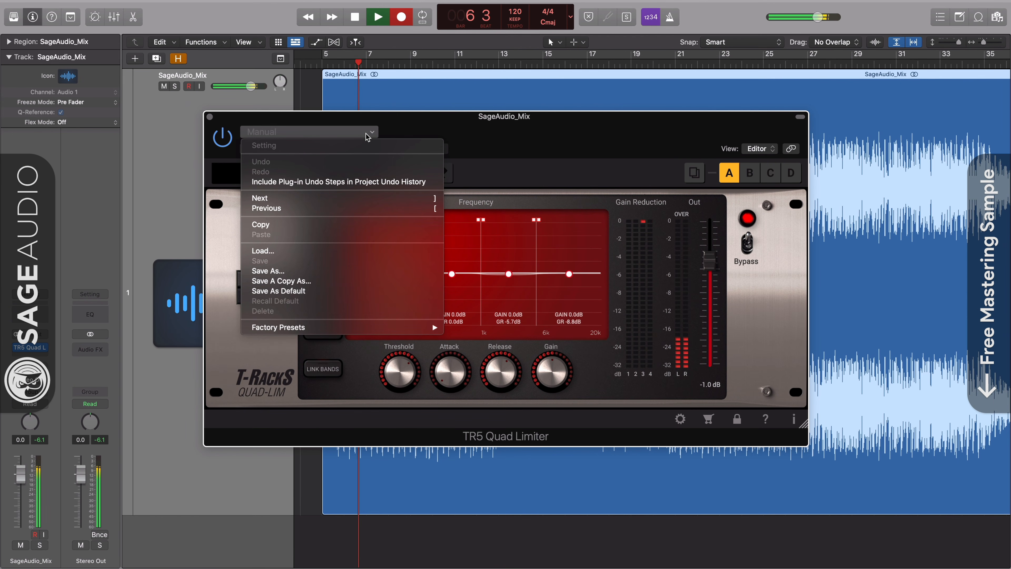
{"action": "left_click", "coordinate": [366, 134]}
{"action": "left_click", "coordinate": [341, 179]}
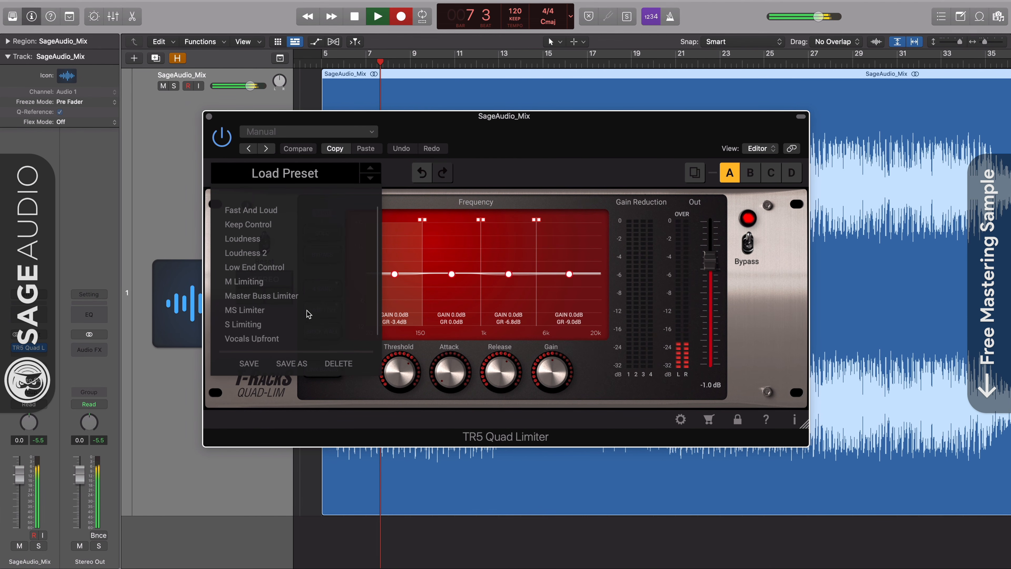
{"action": "left_click", "coordinate": [247, 283]}
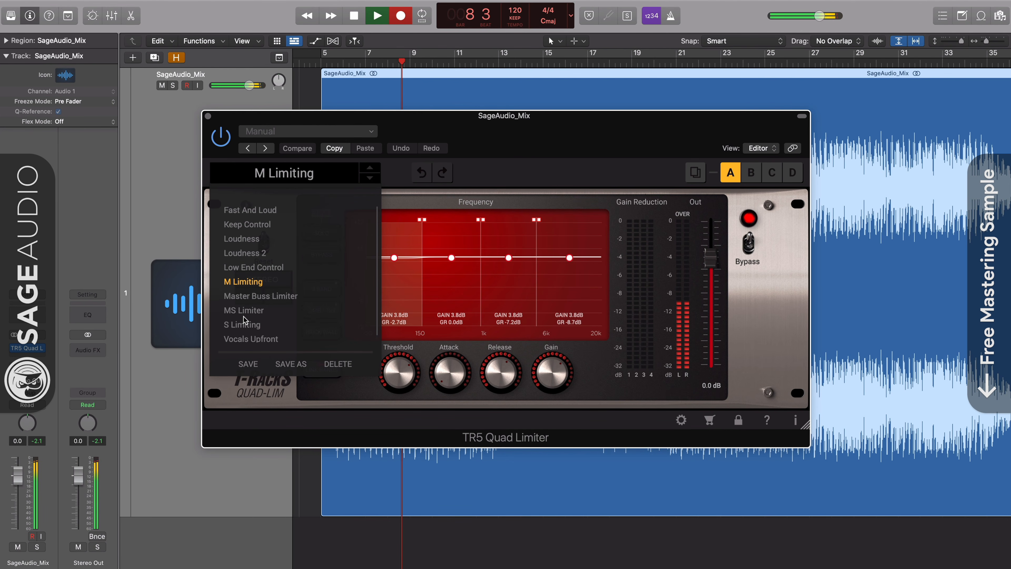
{"action": "left_click", "coordinate": [244, 312]}
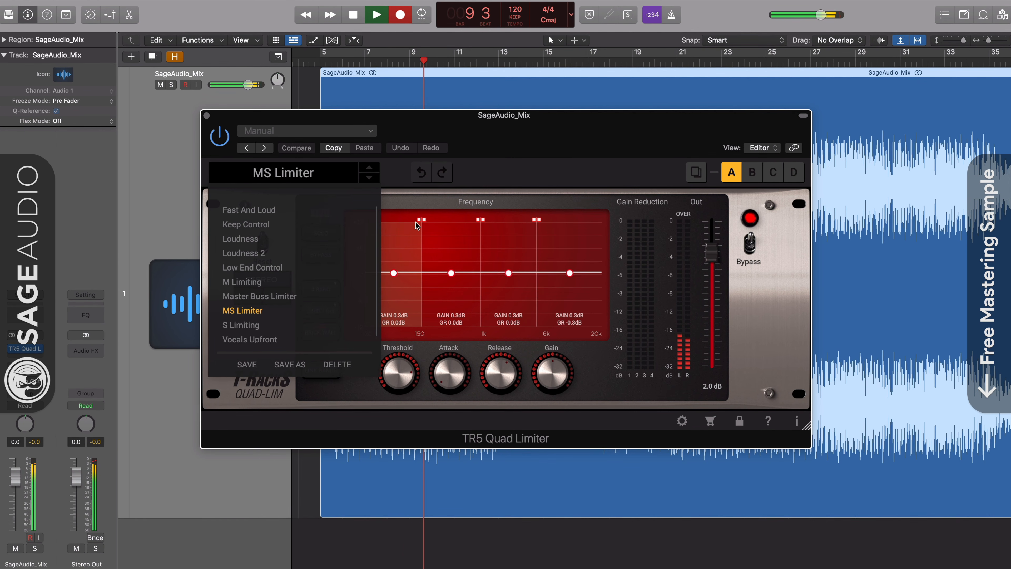
{"action": "left_click", "coordinate": [404, 170]}
Set bands 1–3 gain to 0.4 dB and band 4 to 0.2 dB, with threshold near -8 dB.
{"action": "left_click", "coordinate": [450, 273]}
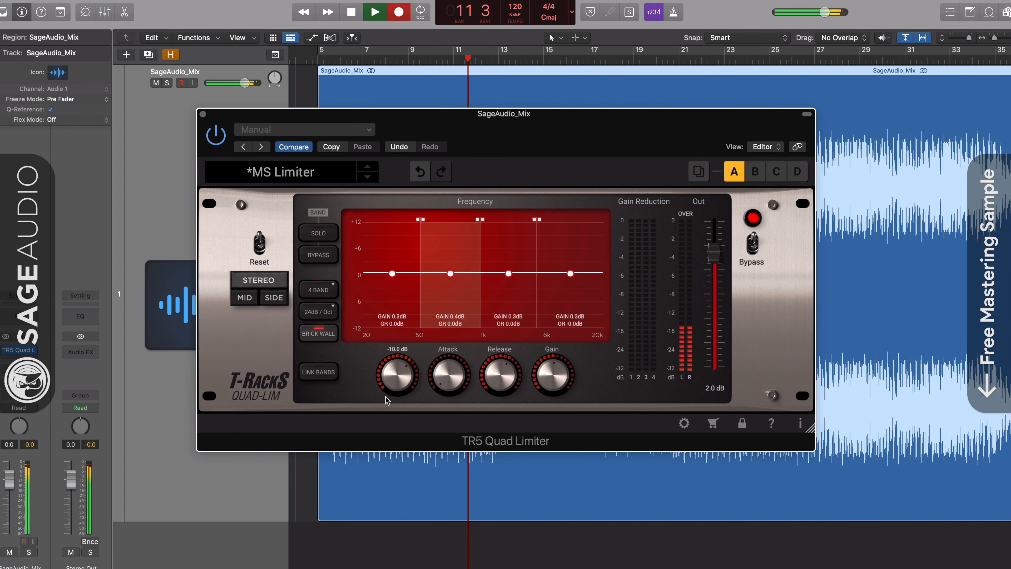
{"action": "left_click", "coordinate": [395, 273]}
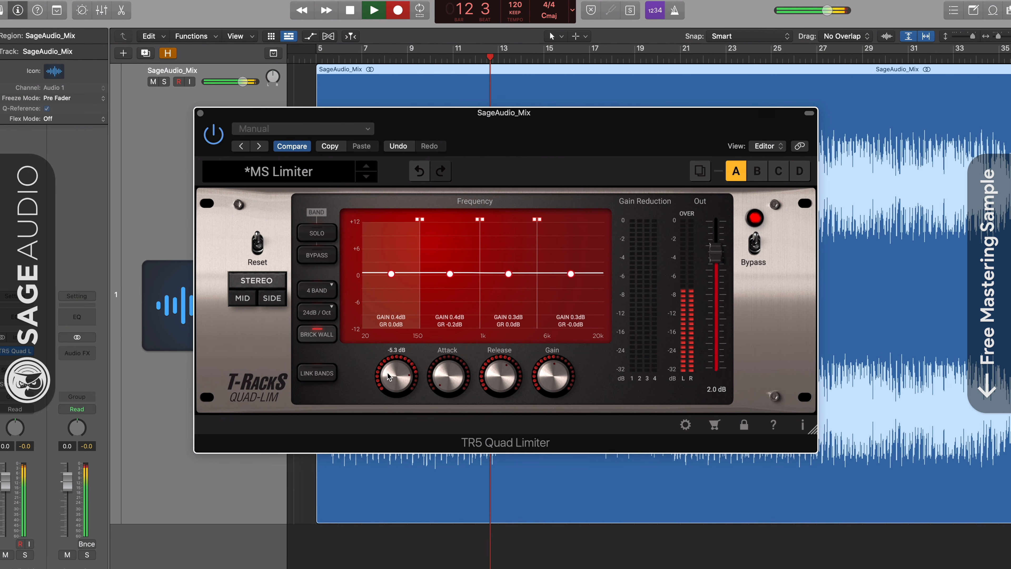
{"action": "left_click_drag", "start_coordinate": [388, 393], "coordinate": [388, 397]}
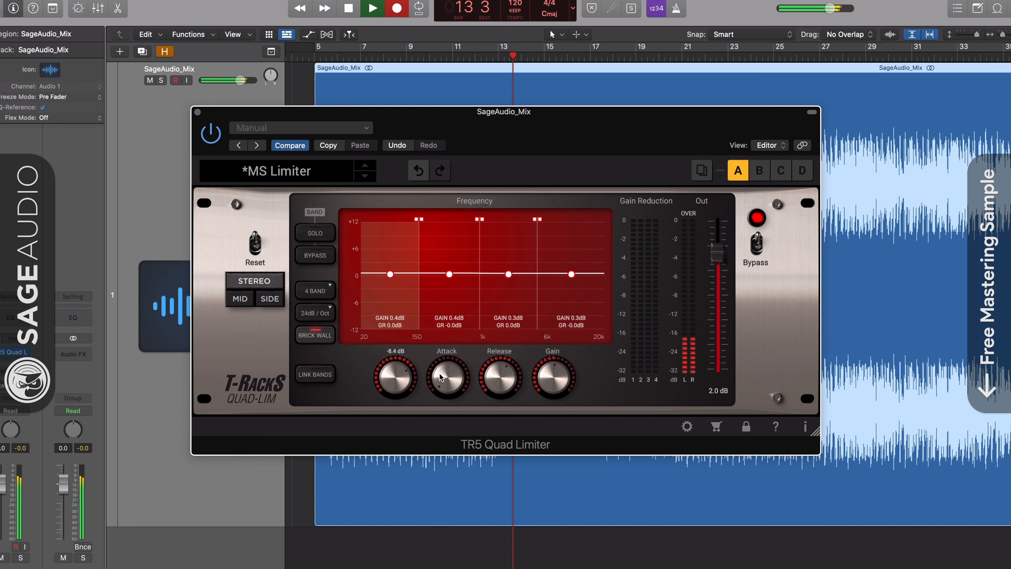
{"action": "left_click", "coordinate": [510, 275]}
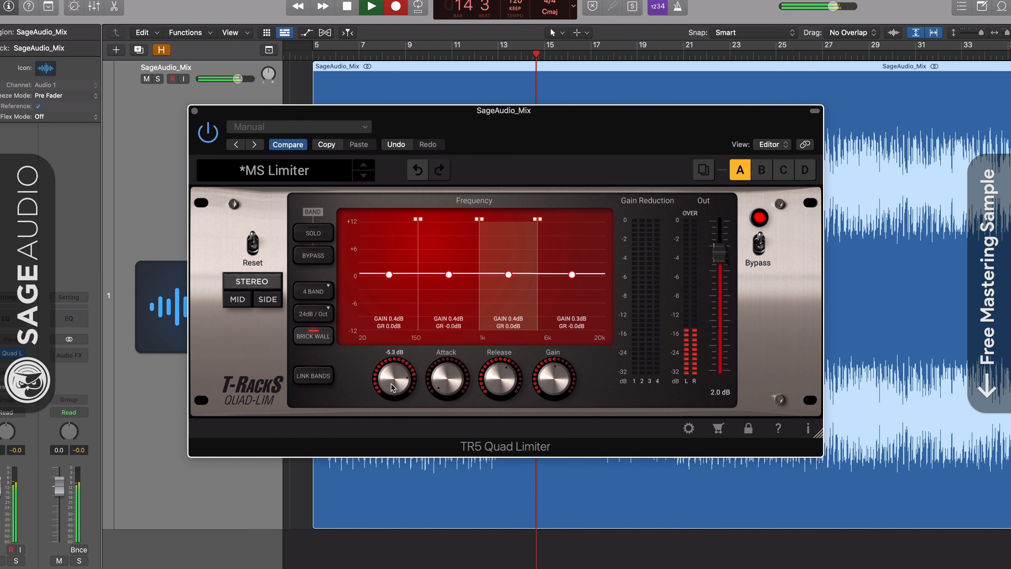
{"action": "left_click", "coordinate": [573, 277]}
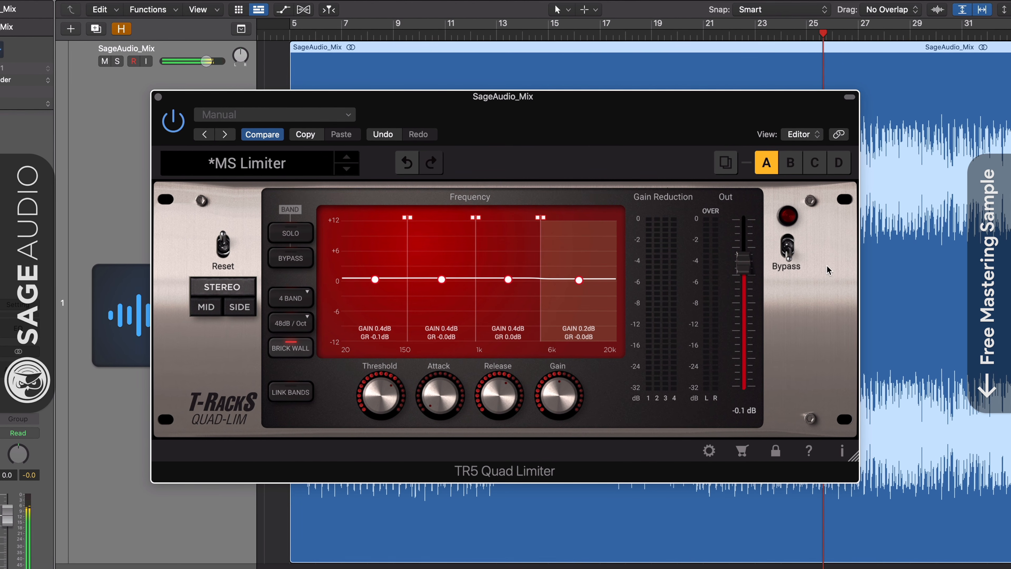
A/B the limiter, reset it, reload MS Limiter and lower the output to -2.0 dB.
{"action": "left_click", "coordinate": [789, 248]}
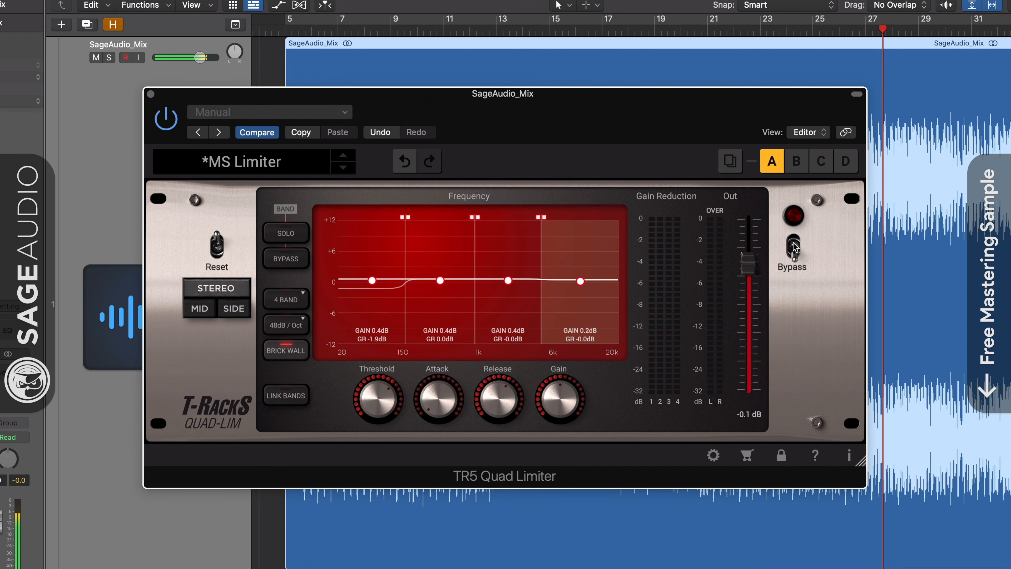
{"action": "left_click", "coordinate": [794, 247]}
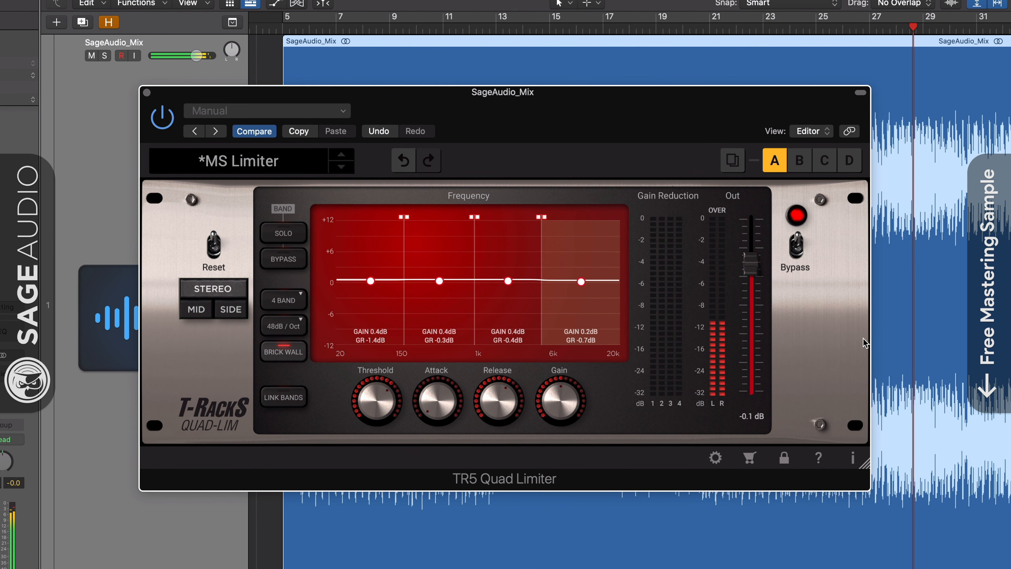
{"action": "left_click", "coordinate": [213, 245]}
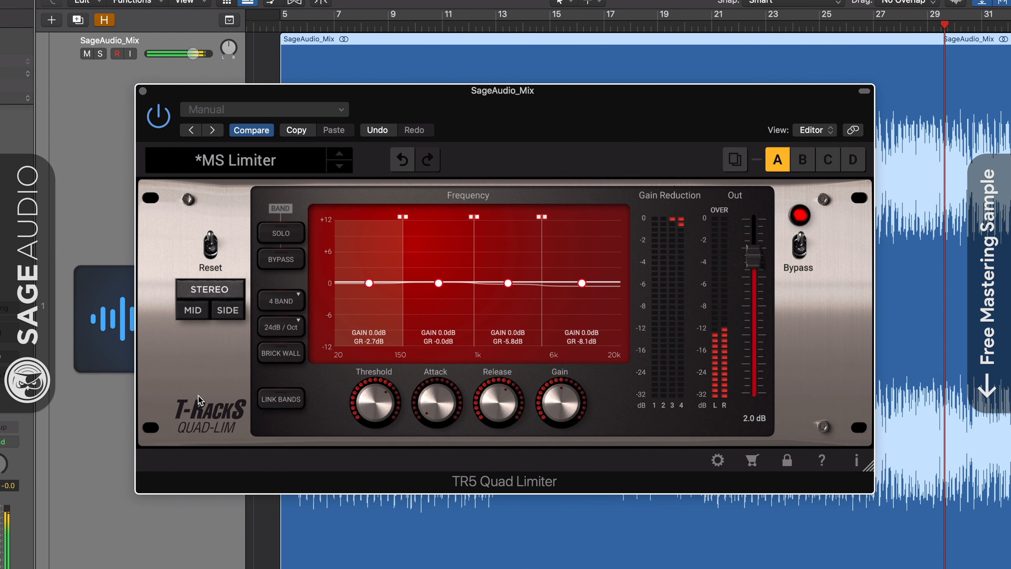
{"action": "left_click", "coordinate": [271, 163]}
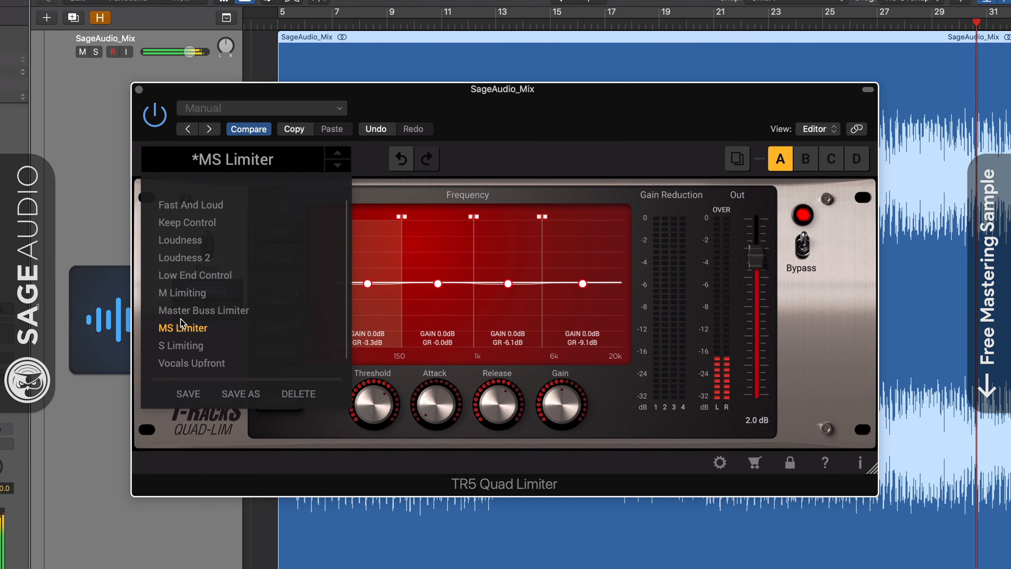
{"action": "left_click", "coordinate": [183, 327]}
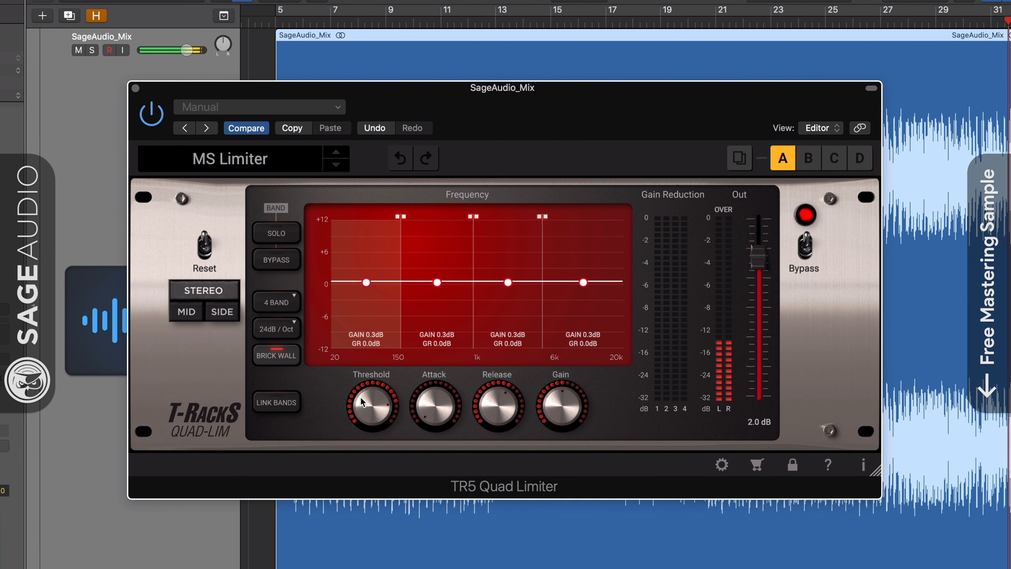
{"action": "left_click_drag", "start_coordinate": [763, 266], "coordinate": [764, 274]}
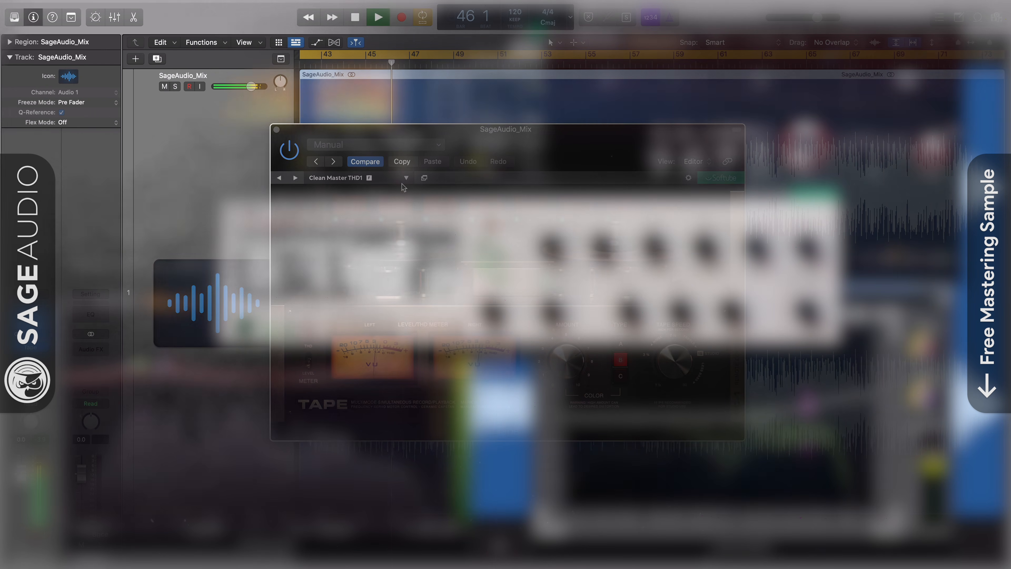
Keep Tape on Clean Master THD1, switch its meters to LEVEL, and expand the RC-1 panel.
{"action": "left_click", "coordinate": [391, 160]}
{"action": "mouse_move", "coordinate": [383, 176]}
{"action": "mouse_move", "coordinate": [432, 176]}
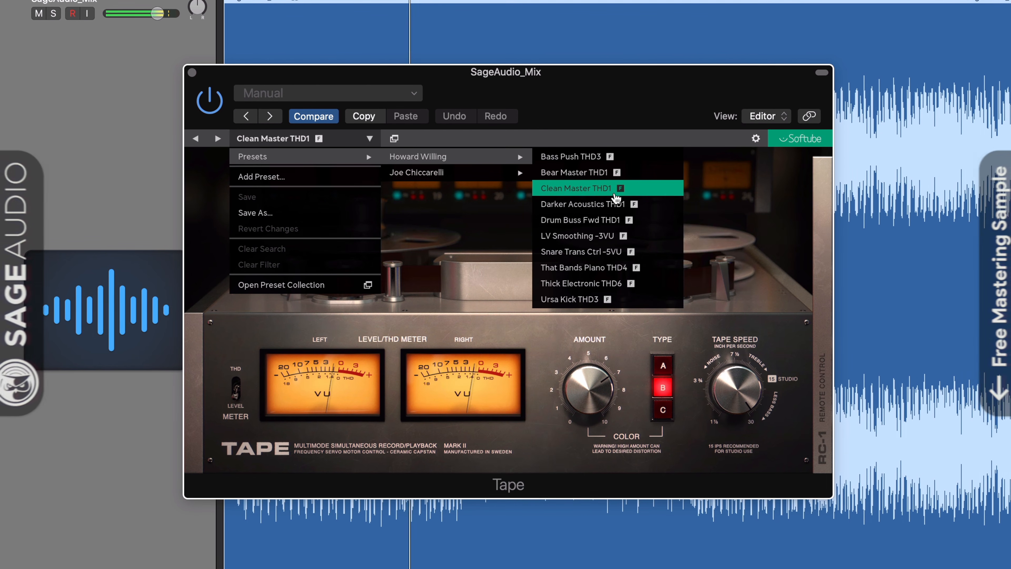
{"action": "left_click", "coordinate": [622, 192]}
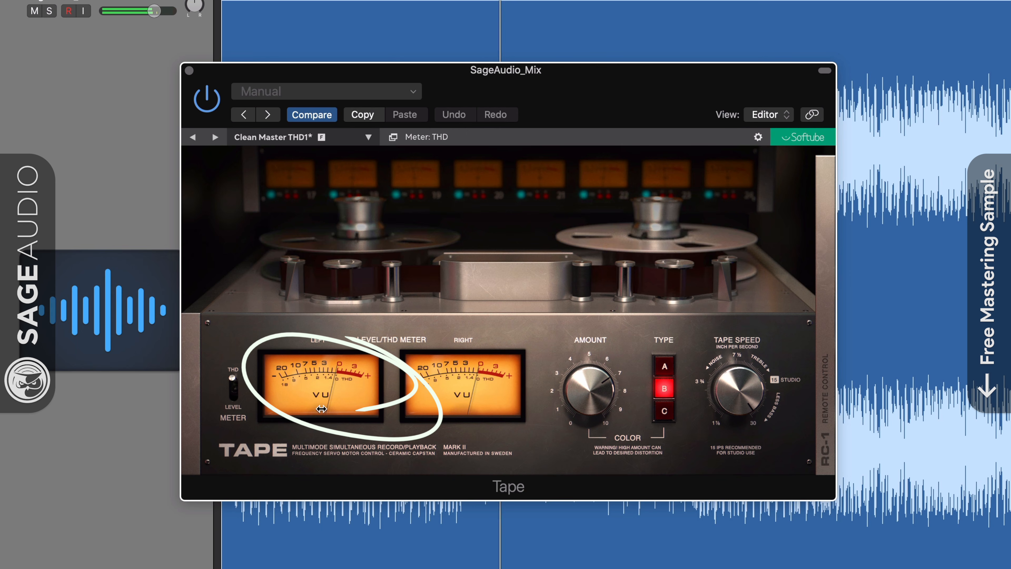
{"action": "left_click", "coordinate": [233, 386]}
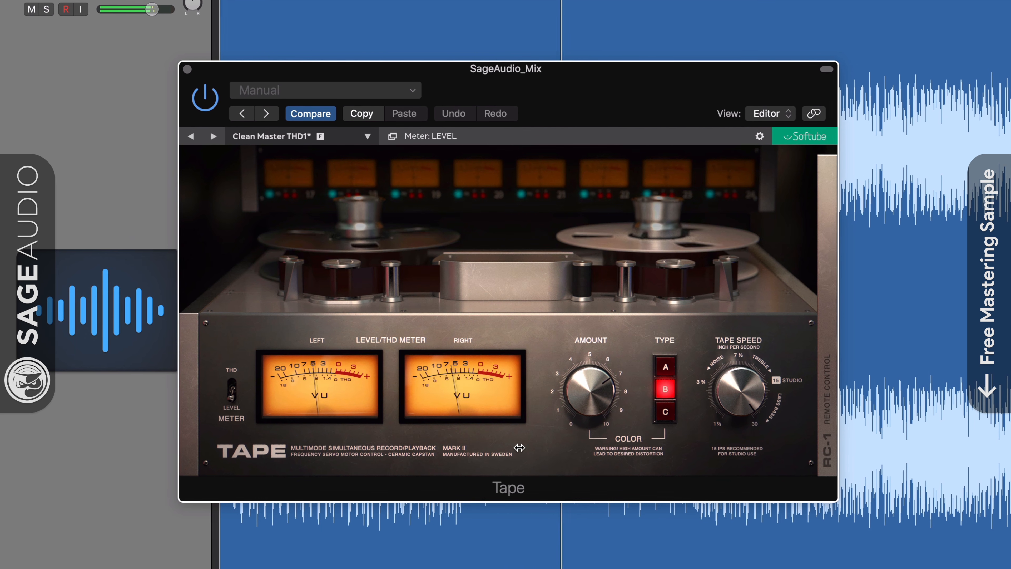
{"action": "left_click", "coordinate": [833, 393]}
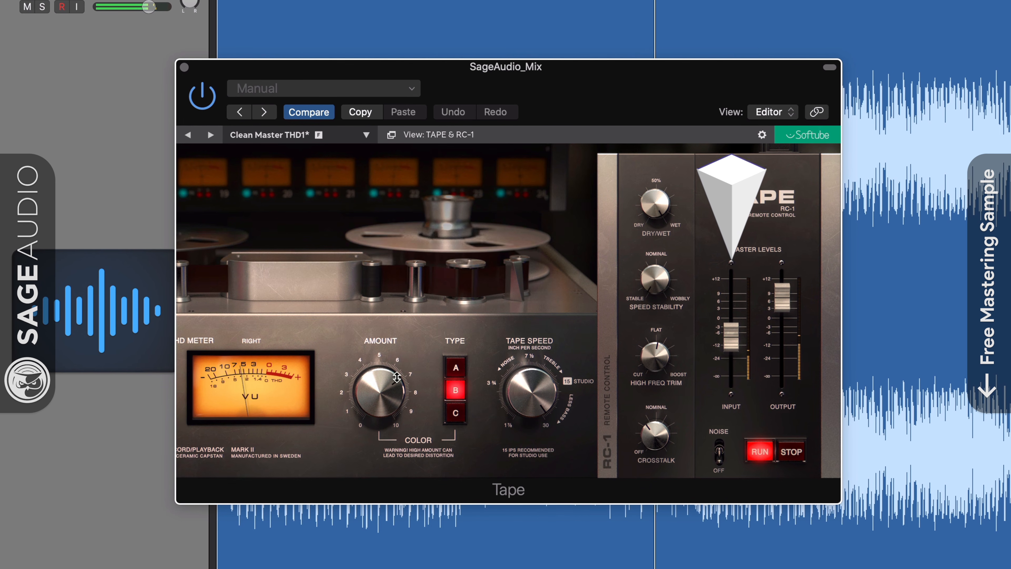
Set Tape's Amount to 6.9, hide and reshow RC-1, and lower Crosstalk to about 12.5%.
{"action": "left_click_drag", "start_coordinate": [386, 393], "coordinate": [389, 395]}
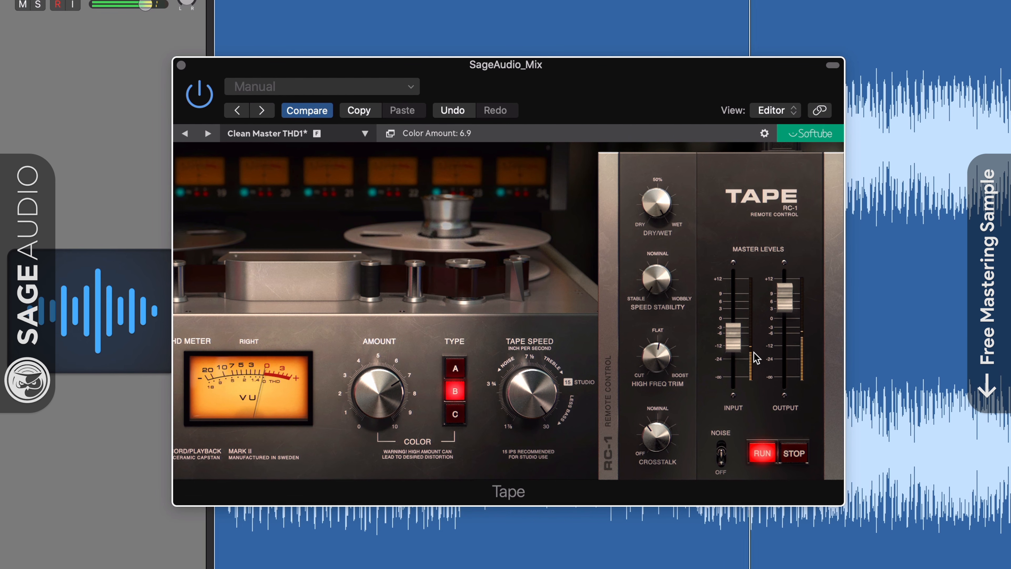
{"action": "left_click", "coordinate": [613, 388]}
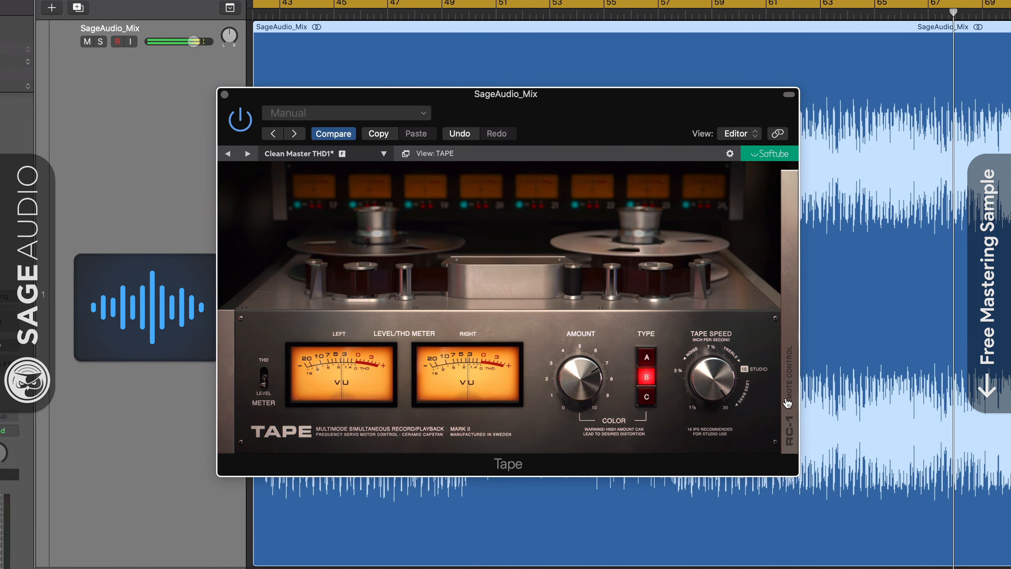
{"action": "left_click", "coordinate": [787, 404]}
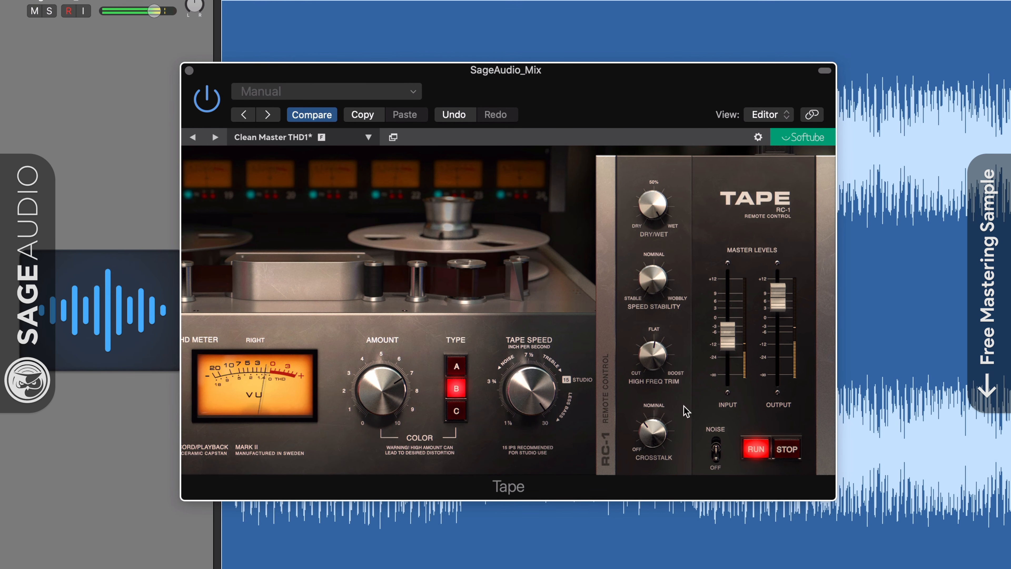
{"action": "left_click_drag", "start_coordinate": [654, 430], "coordinate": [654, 436]}
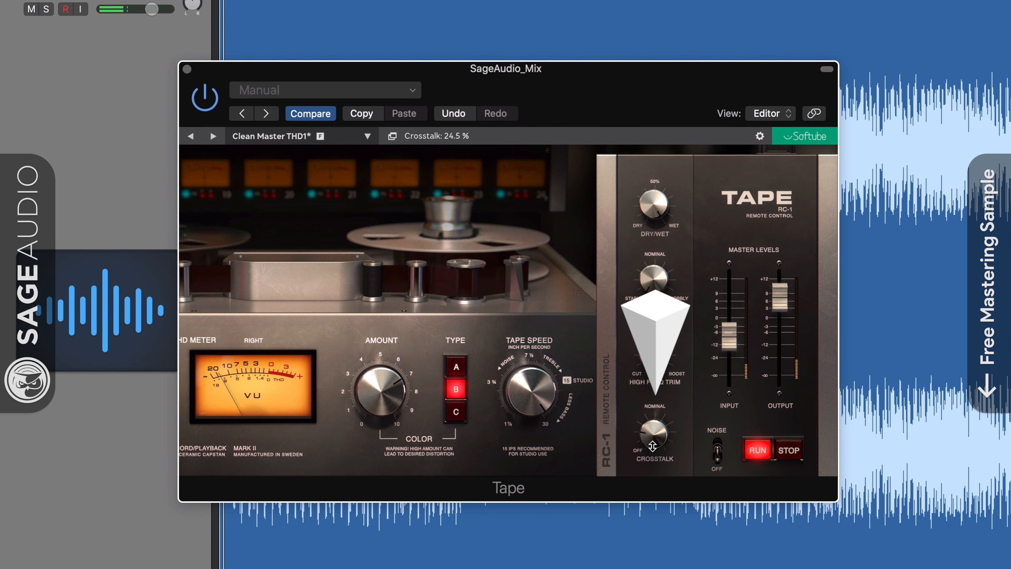
{"action": "left_click_drag", "start_coordinate": [654, 459], "coordinate": [654, 462]}
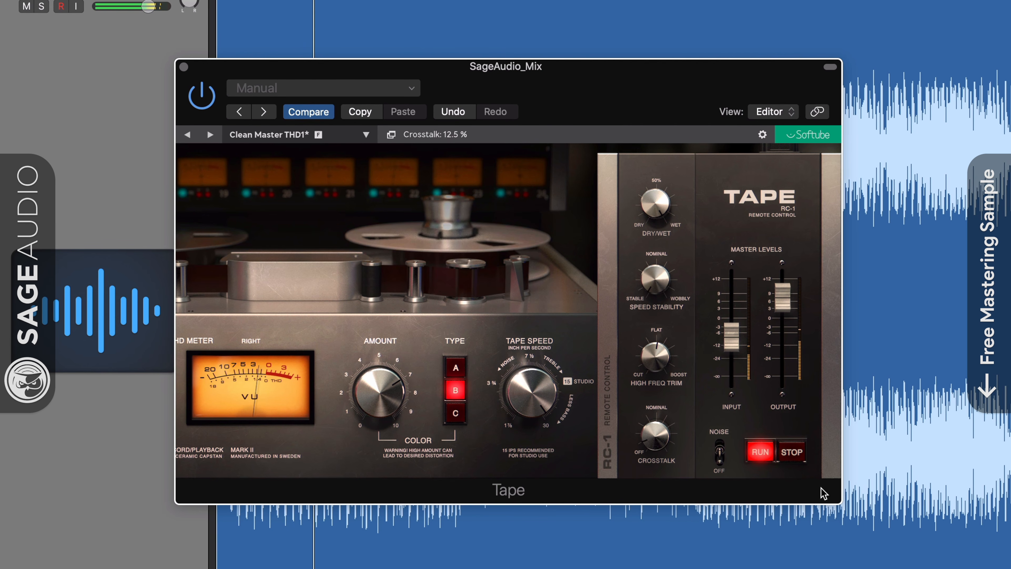
{"action": "mouse_move", "coordinate": [794, 270]}
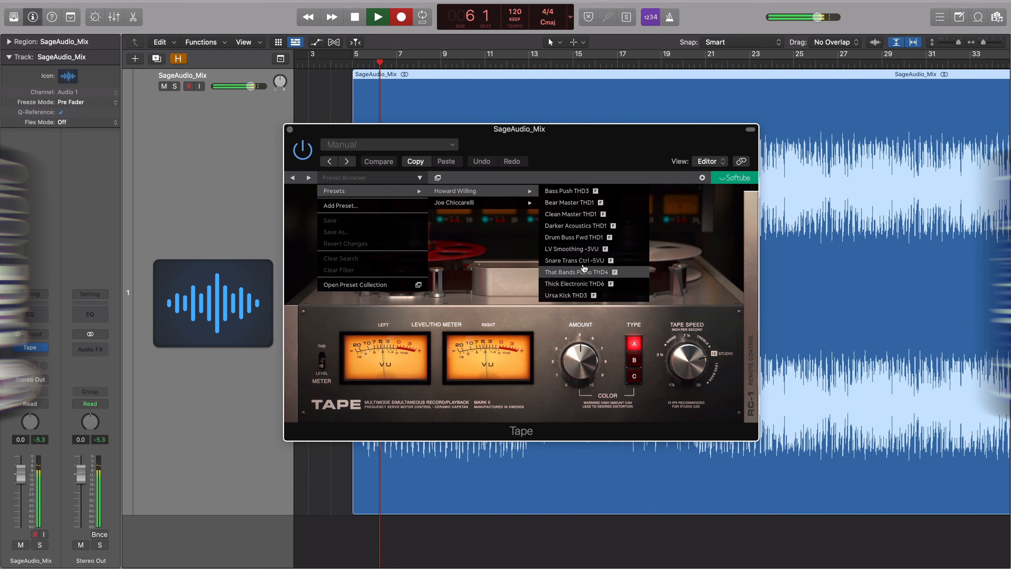
Reload Clean Master THD1, re-enable Tape, and set Dry/Wet 12% and Crosstalk 33% in RC-1, A/B comparing.
{"action": "left_click", "coordinate": [584, 215]}
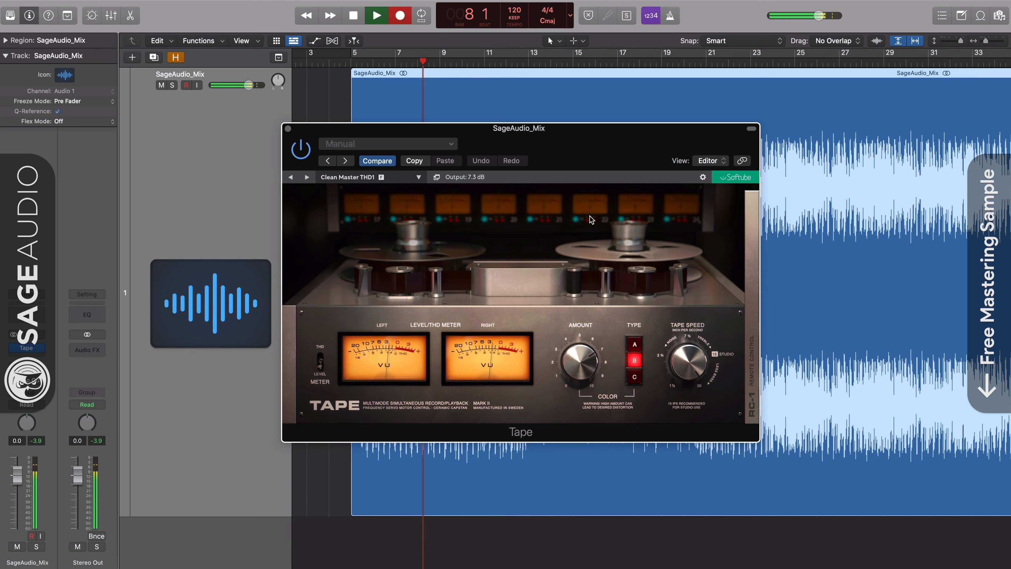
{"action": "left_click", "coordinate": [296, 151]}
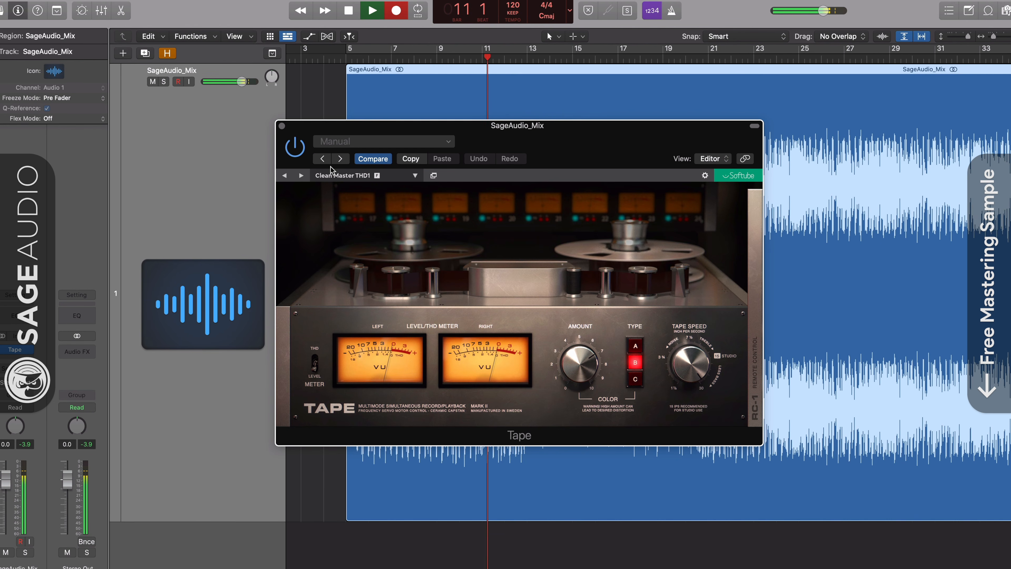
{"action": "left_click", "coordinate": [757, 373]}
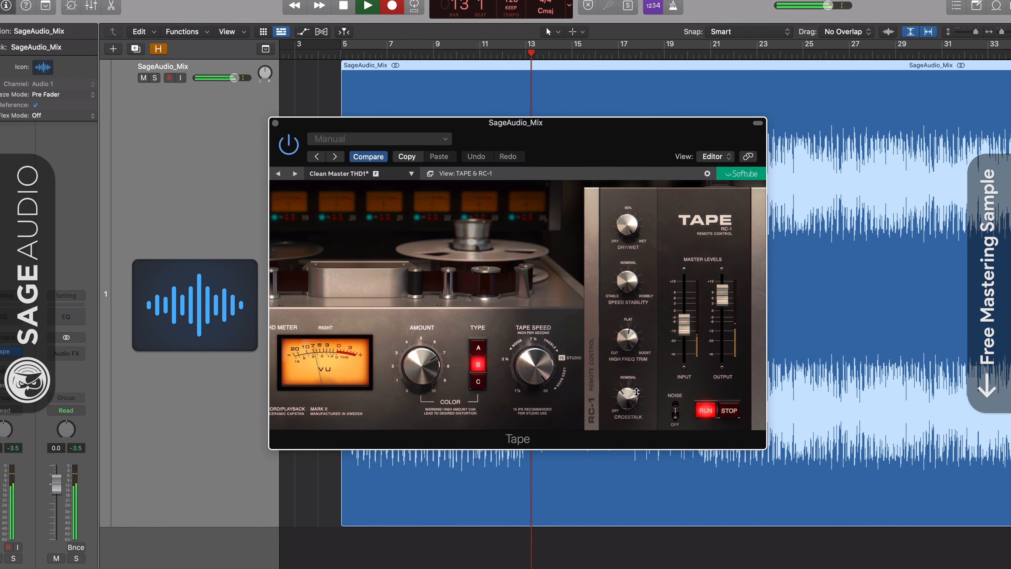
{"action": "left_click_drag", "start_coordinate": [630, 399], "coordinate": [630, 342]}
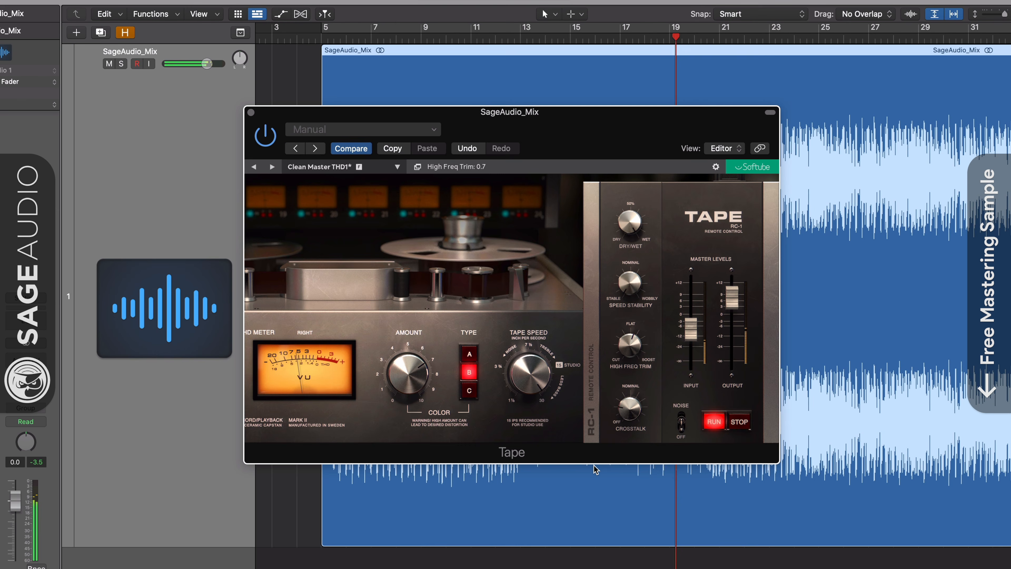
{"action": "left_click_drag", "start_coordinate": [634, 220], "coordinate": [615, 333]}
{"action": "left_click_drag", "start_coordinate": [629, 411], "coordinate": [628, 403]}
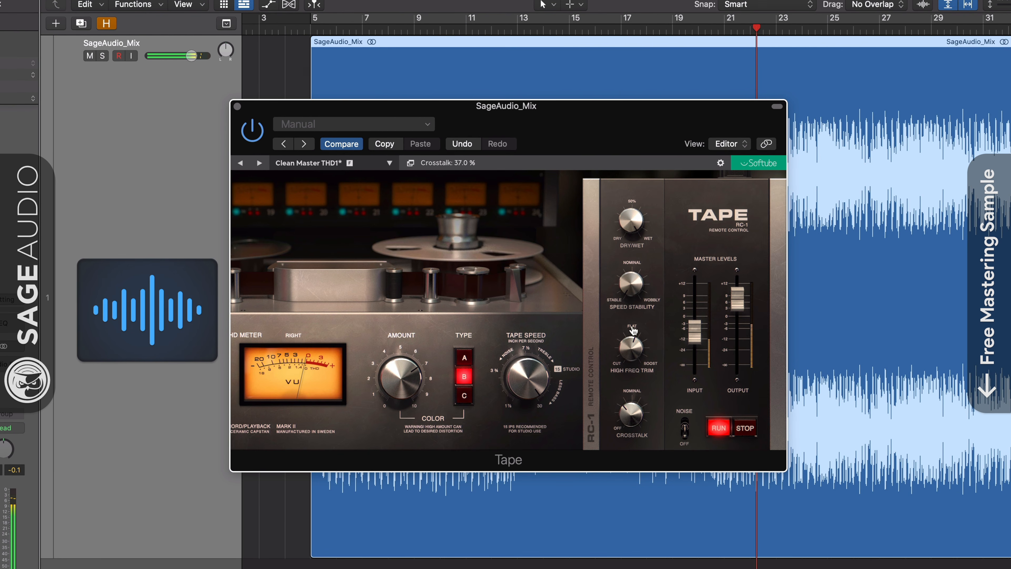
{"action": "left_click", "coordinate": [244, 129]}
{"action": "left_click", "coordinate": [240, 129]}
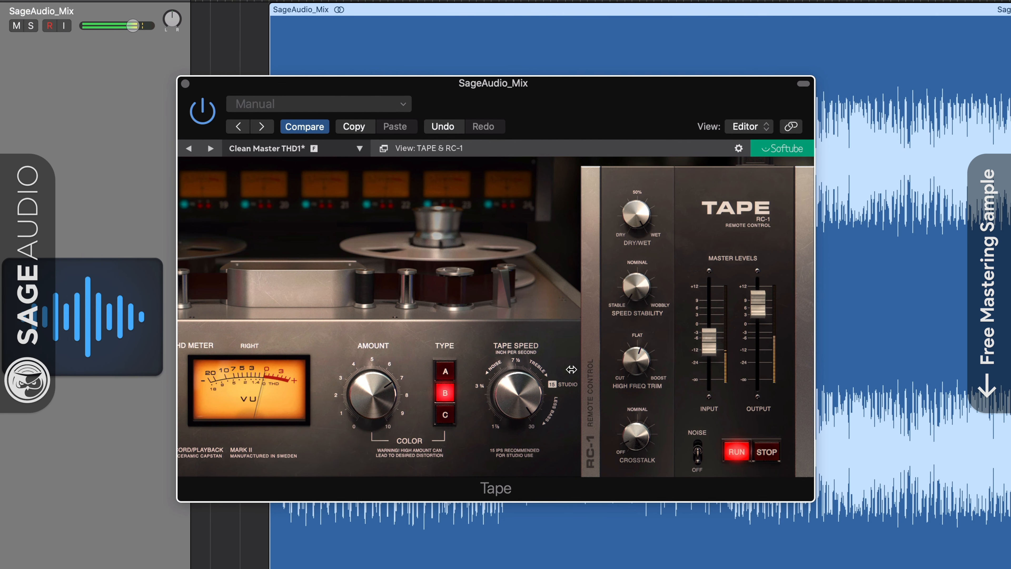
Hide the RC-1 panel and set the tape speed to 30 IPS.
{"action": "left_click_drag", "start_coordinate": [572, 370], "coordinate": [588, 365]}
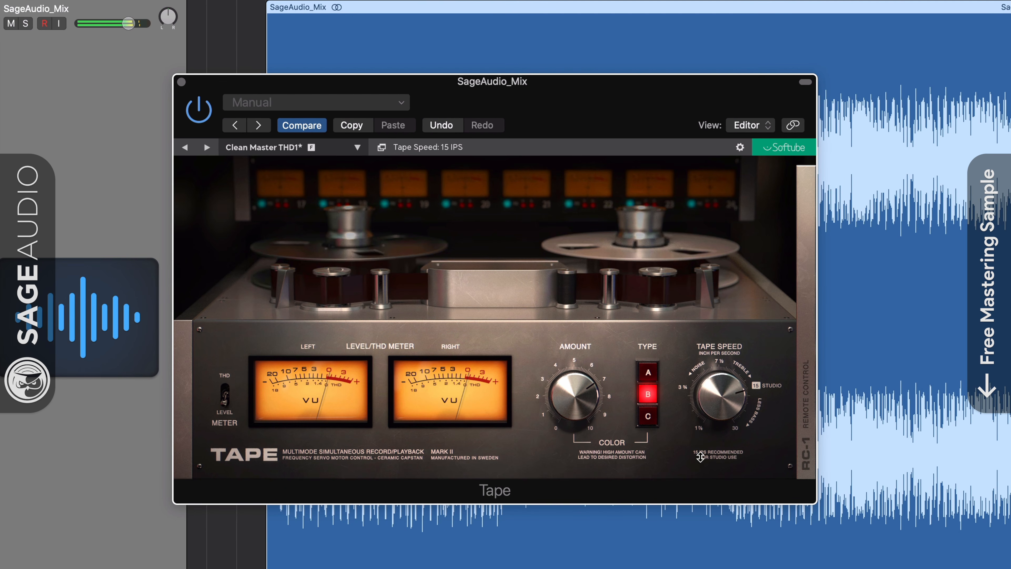
{"action": "left_click_drag", "start_coordinate": [698, 505], "coordinate": [698, 547]}
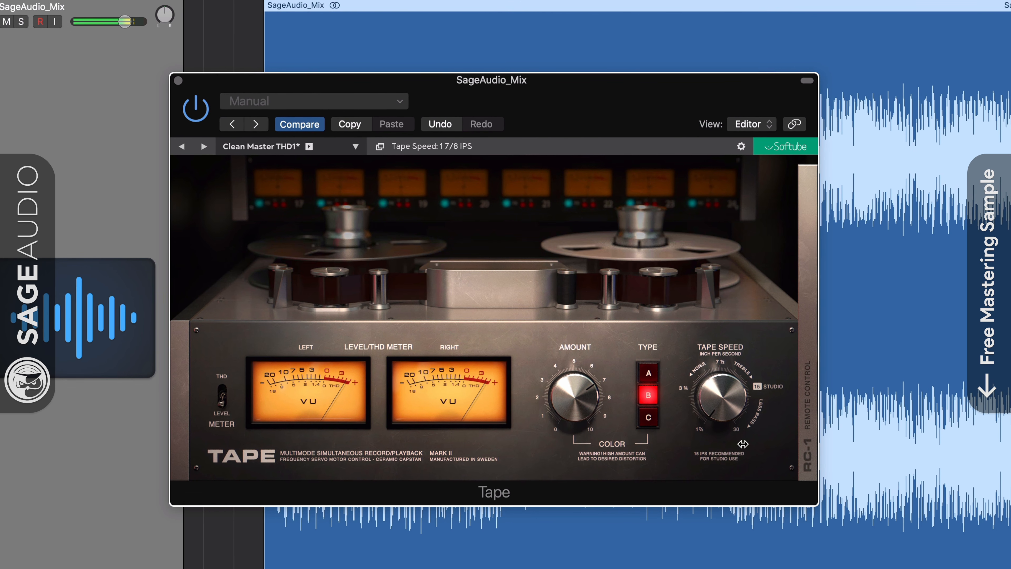
{"action": "left_click_drag", "start_coordinate": [721, 404], "coordinate": [734, 346]}
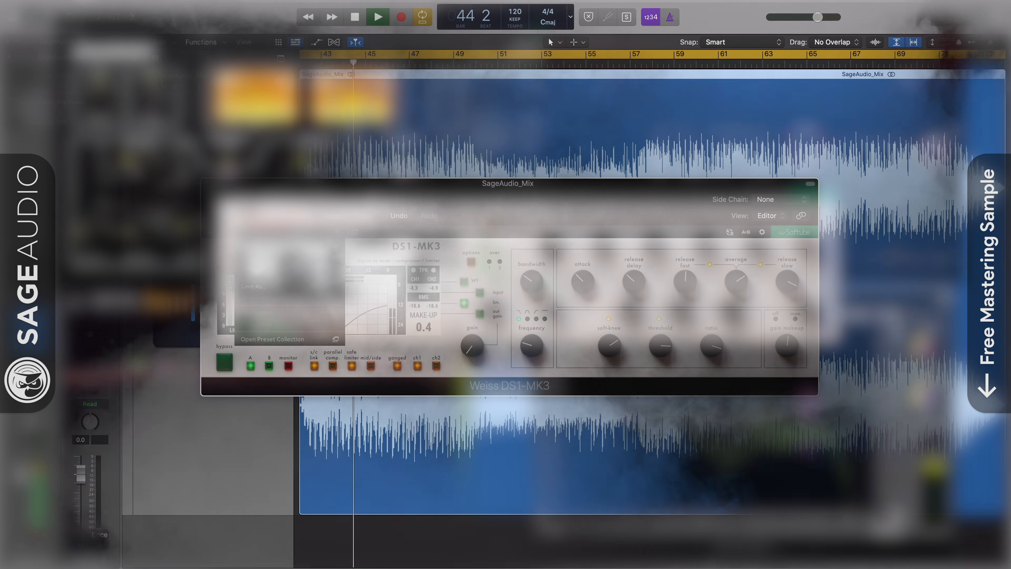
Load the Bob Katz Parallel Comp – Tonalisation Warm preset on the DS1-MK3.
{"action": "left_click", "coordinate": [280, 234]}
{"action": "mouse_move", "coordinate": [319, 250]}
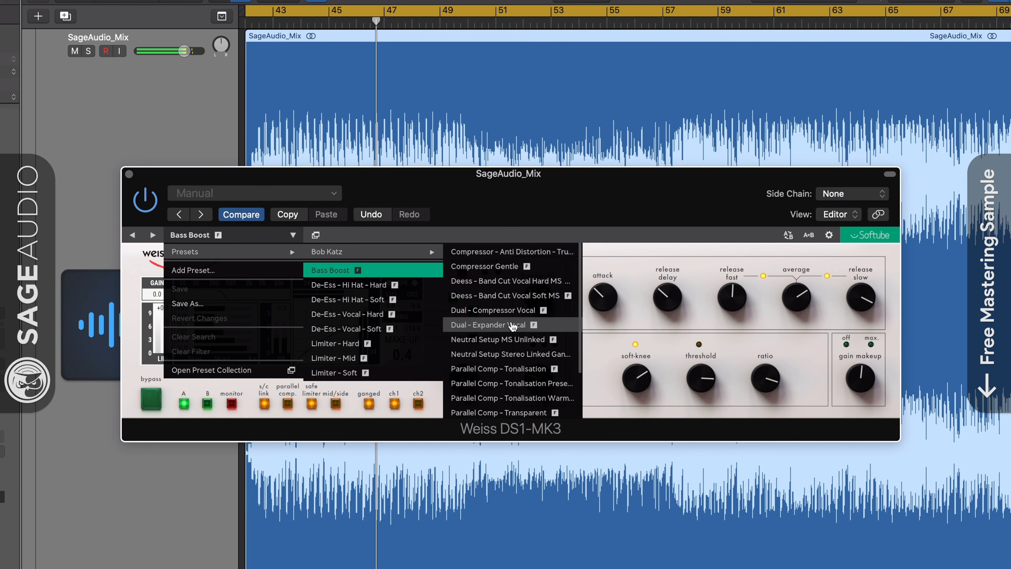
{"action": "left_click", "coordinate": [513, 400]}
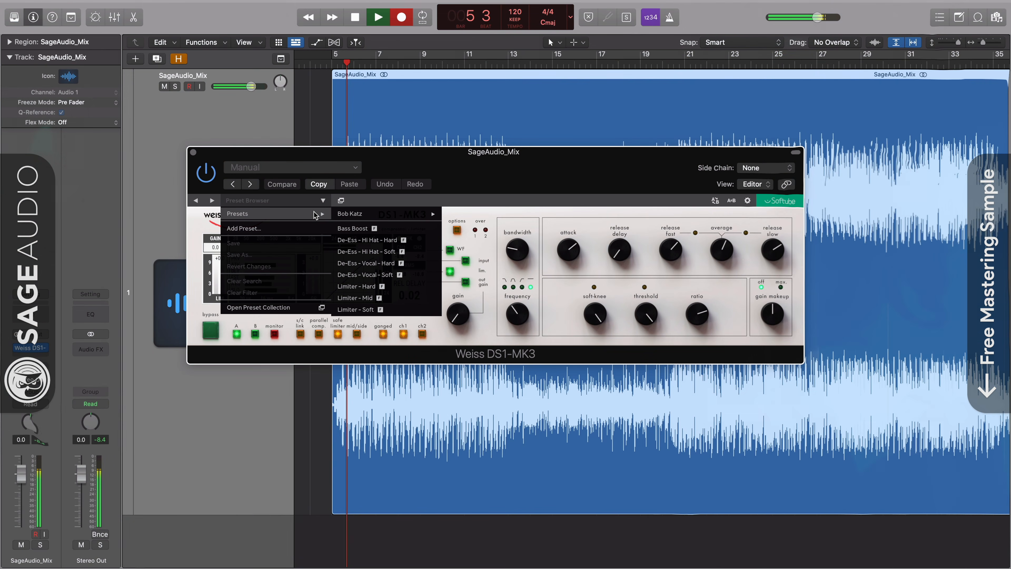
{"action": "mouse_move", "coordinate": [362, 217]}
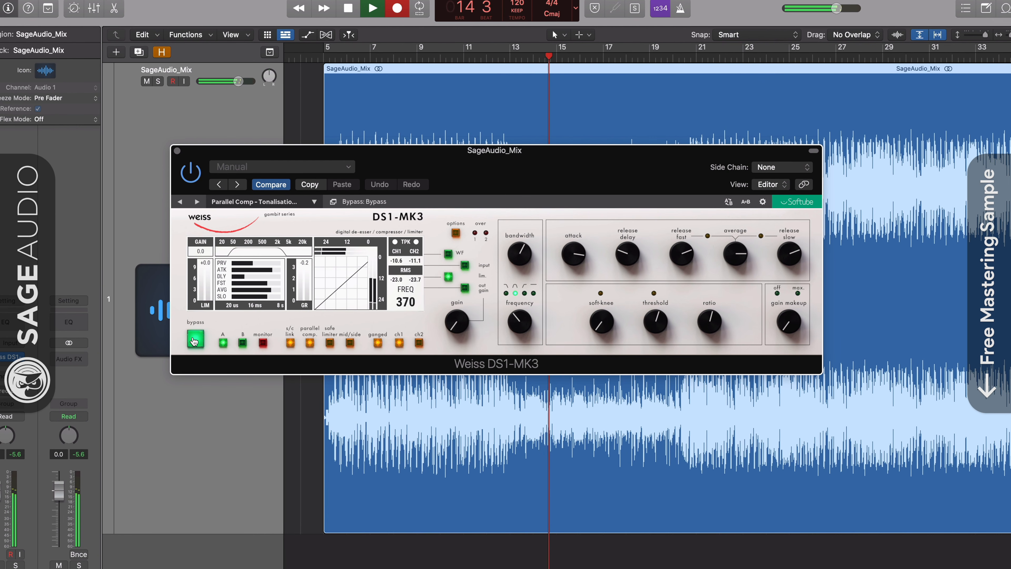
A/B the DS1-MK3 processing with gain makeup at -36.0 dB, leaving it bypassed.
{"action": "left_click", "coordinate": [194, 339]}
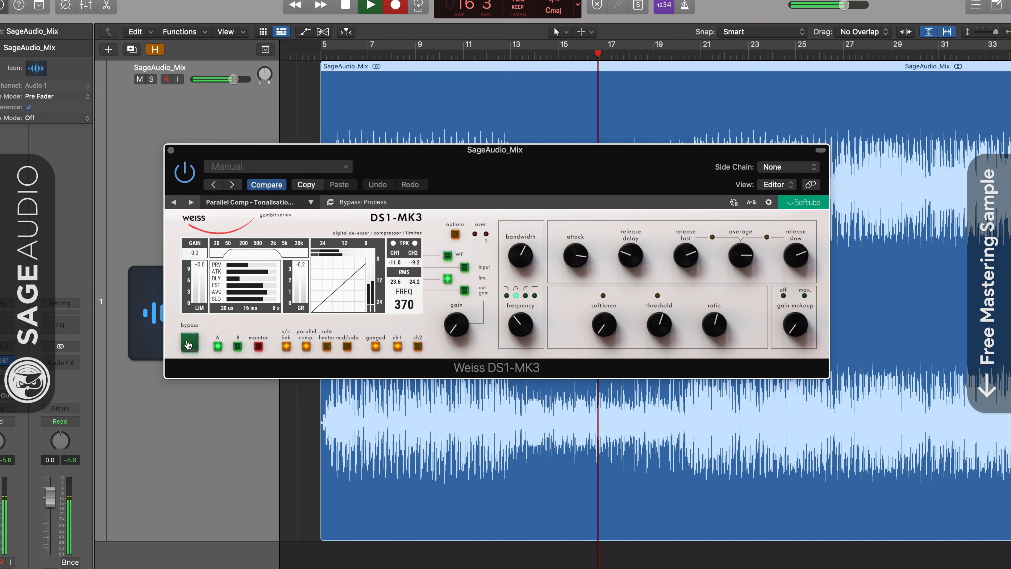
{"action": "left_click", "coordinate": [188, 343]}
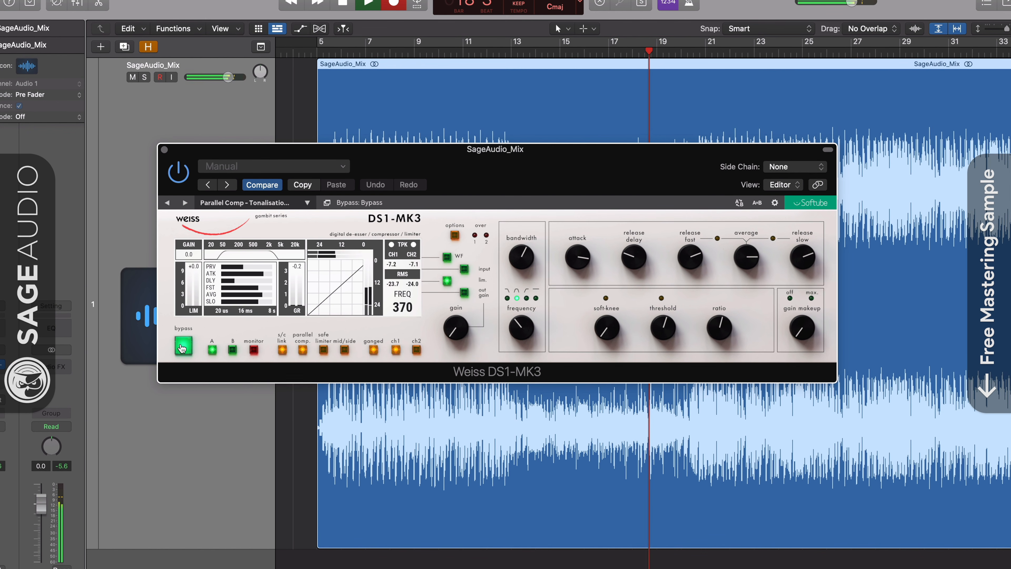
{"action": "left_click", "coordinate": [181, 349]}
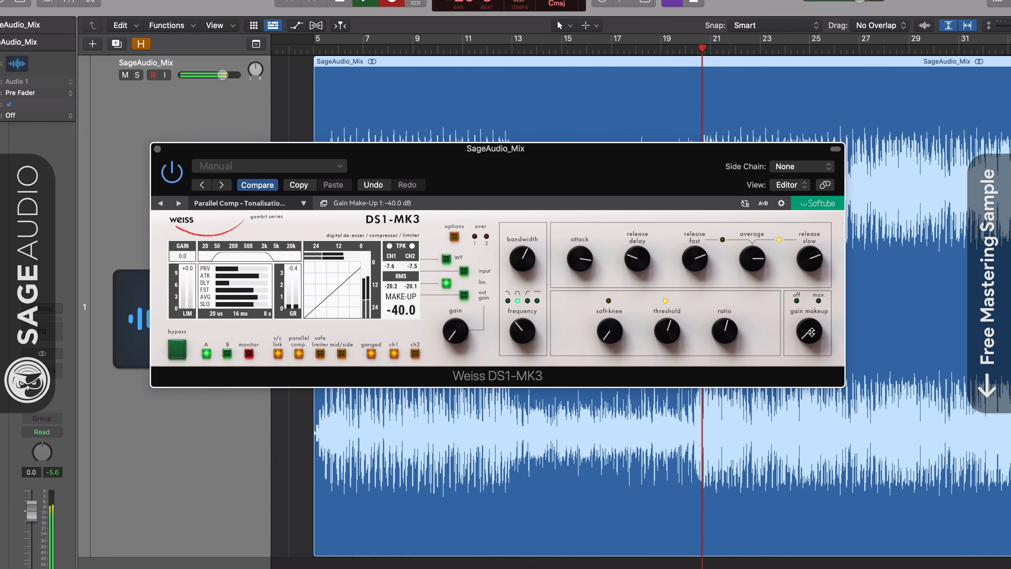
{"action": "left_click_drag", "start_coordinate": [812, 332], "coordinate": [812, 330]}
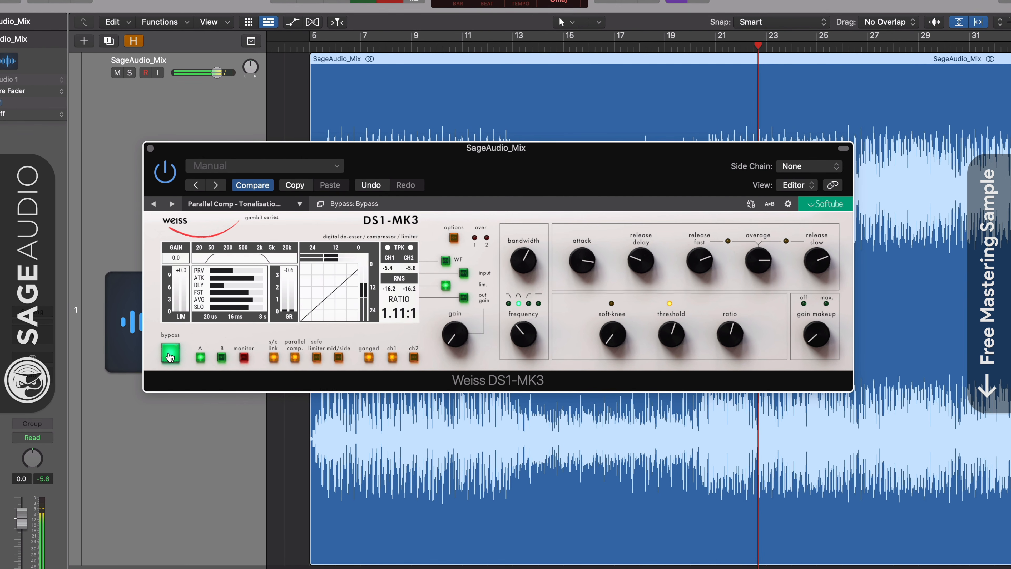
{"action": "left_click", "coordinate": [169, 356]}
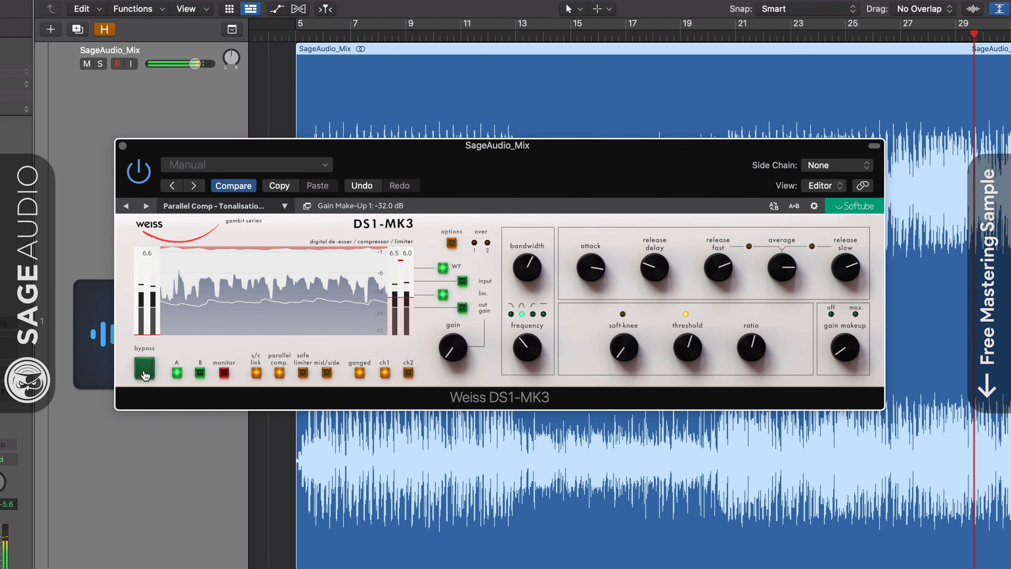
{"action": "left_click", "coordinate": [144, 373]}
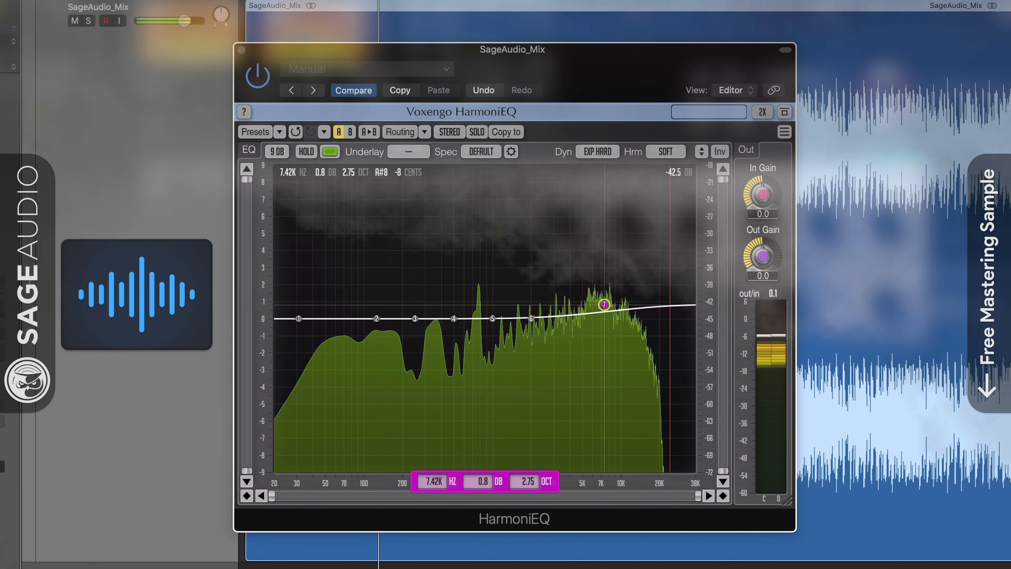
Adjust band 7 to about 0.5 dB and band 6 to 1.86 kHz, keeping harmonics on SOFT.
{"action": "left_click_drag", "start_coordinate": [604, 305], "coordinate": [606, 310]}
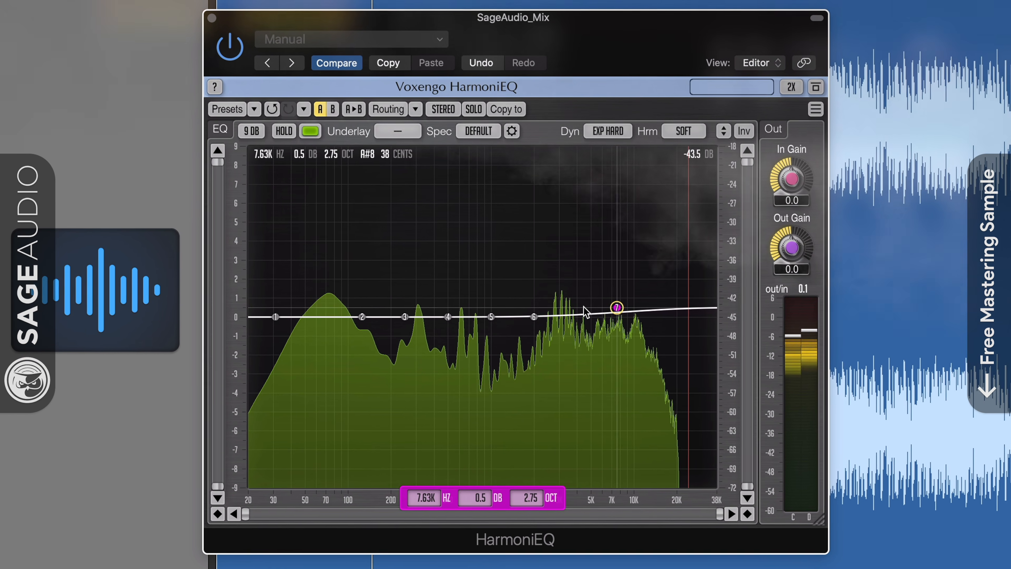
{"action": "left_click_drag", "start_coordinate": [531, 318], "coordinate": [533, 309]}
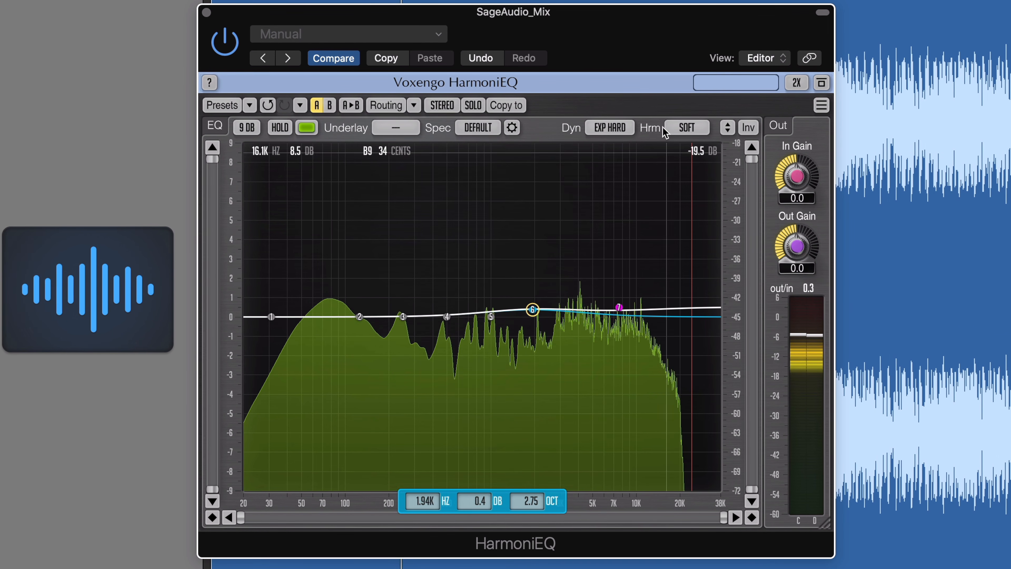
{"action": "left_click", "coordinate": [610, 127]}
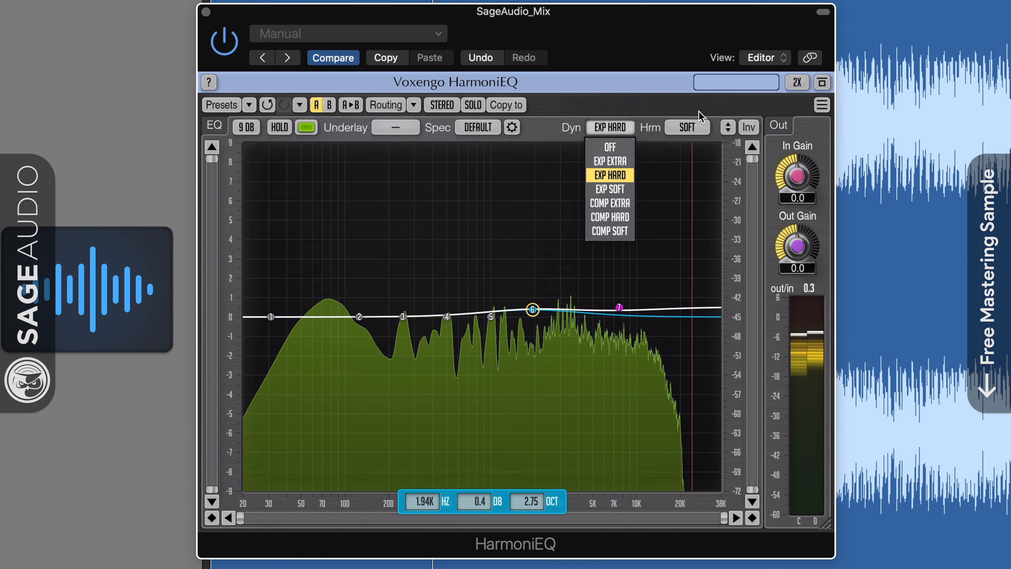
{"action": "left_click", "coordinate": [695, 127]}
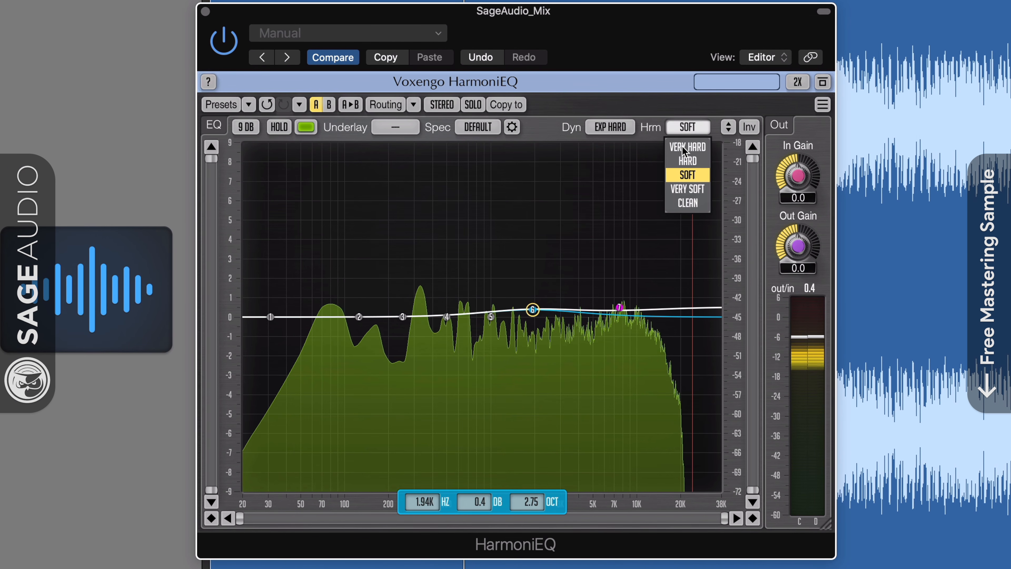
{"action": "left_click", "coordinate": [557, 297]}
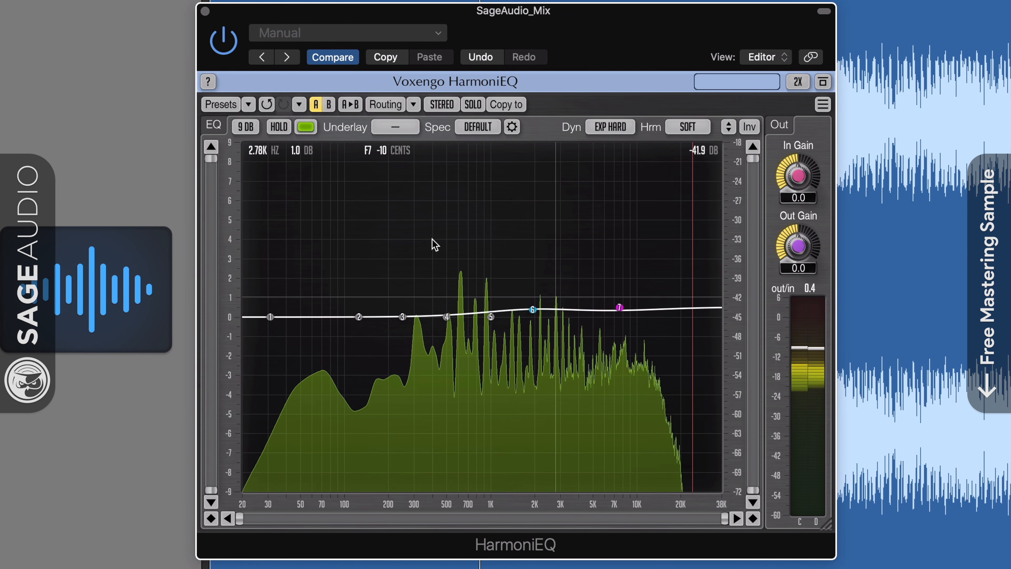
Load Session Bank > Presence Boost and inspect bands 4, 7 and 5.
{"action": "left_click", "coordinate": [248, 106]}
{"action": "mouse_move", "coordinate": [272, 125]}
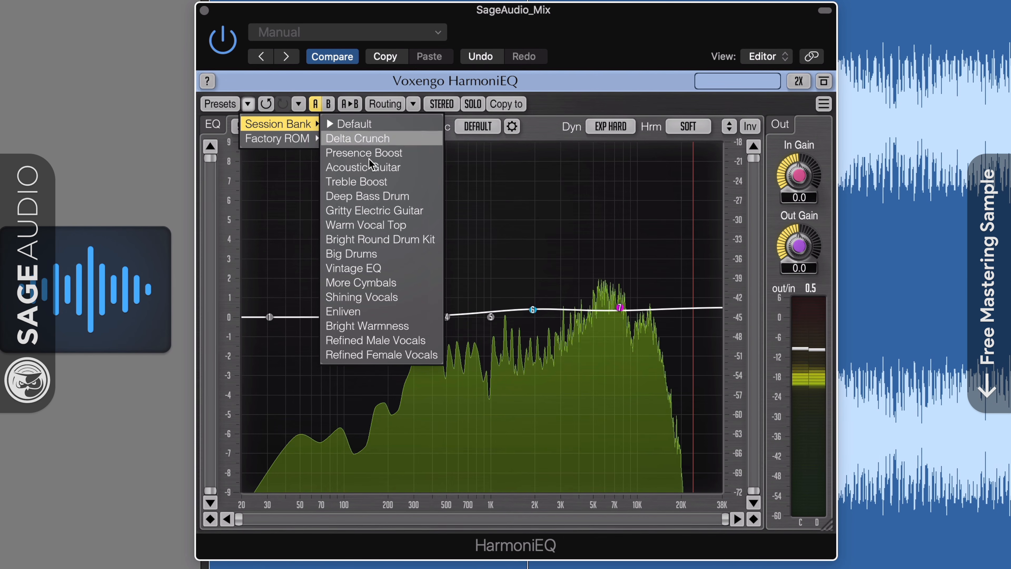
{"action": "left_click", "coordinate": [360, 153]}
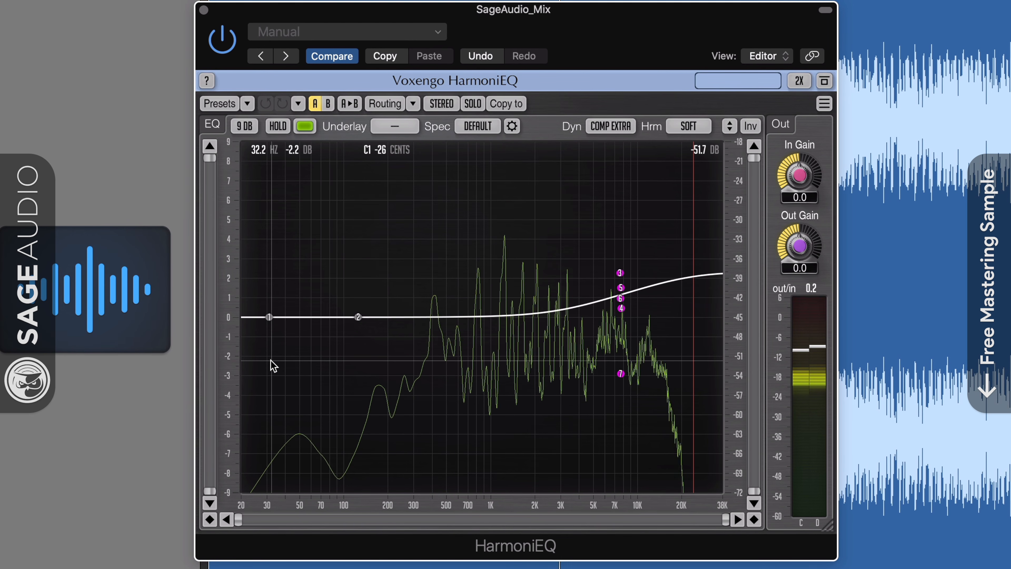
{"action": "left_click", "coordinate": [621, 308]}
{"action": "left_click", "coordinate": [621, 374]}
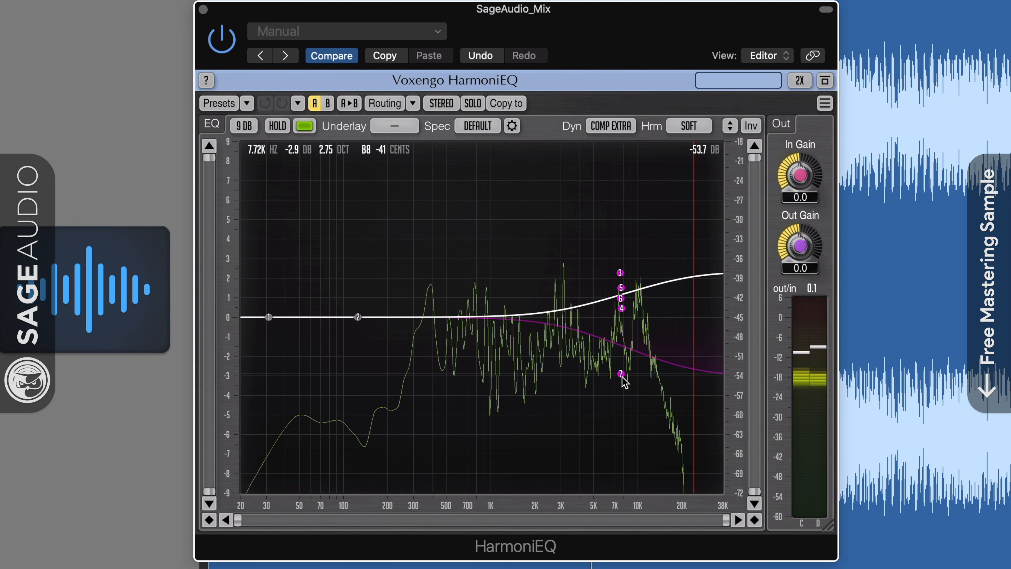
{"action": "left_click", "coordinate": [622, 287]}
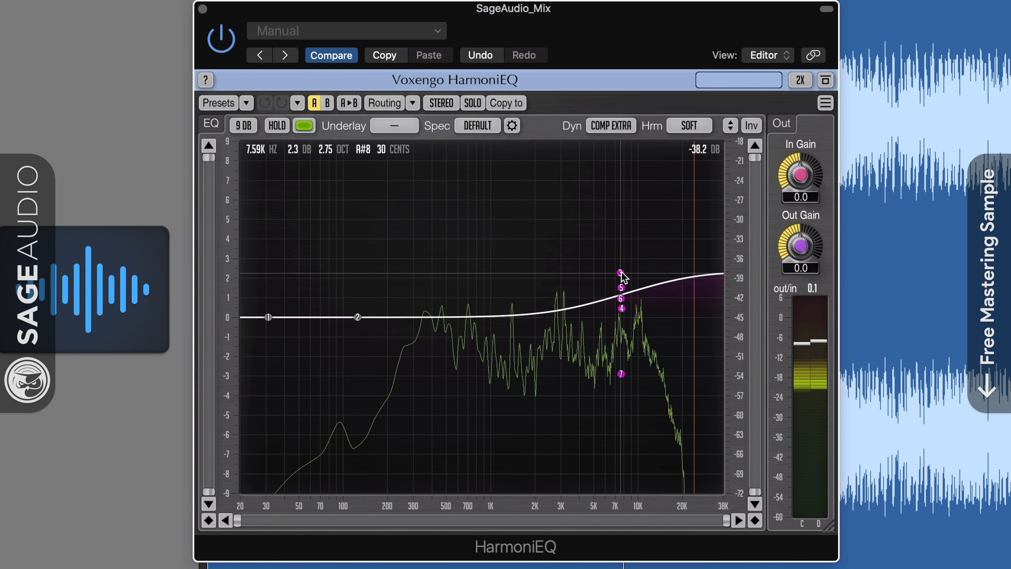
Group-drag bands 3–7, set Dyn to EXP EXTRA, and invert the band gains.
{"action": "left_click_drag", "start_coordinate": [593, 256], "coordinate": [657, 410]}
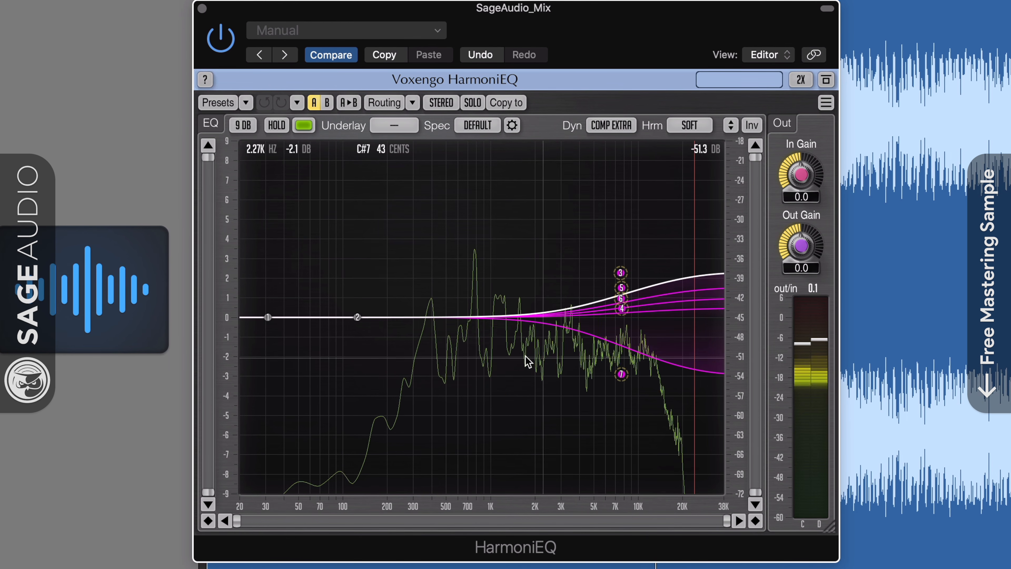
{"action": "left_click_drag", "start_coordinate": [620, 273], "coordinate": [622, 271]}
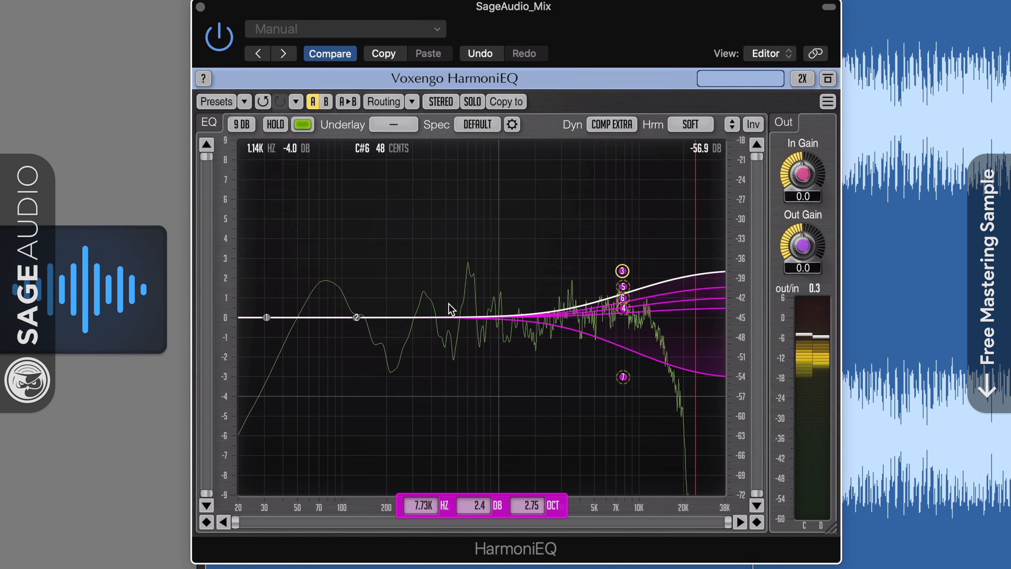
{"action": "left_click_drag", "start_coordinate": [450, 182], "coordinate": [707, 414]}
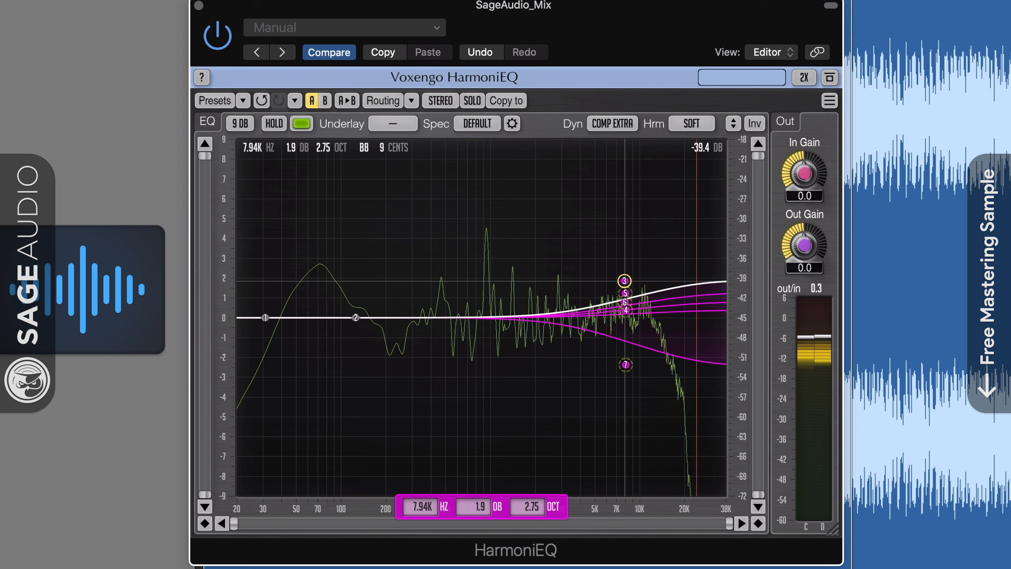
{"action": "left_click_drag", "start_coordinate": [624, 280], "coordinate": [626, 286]}
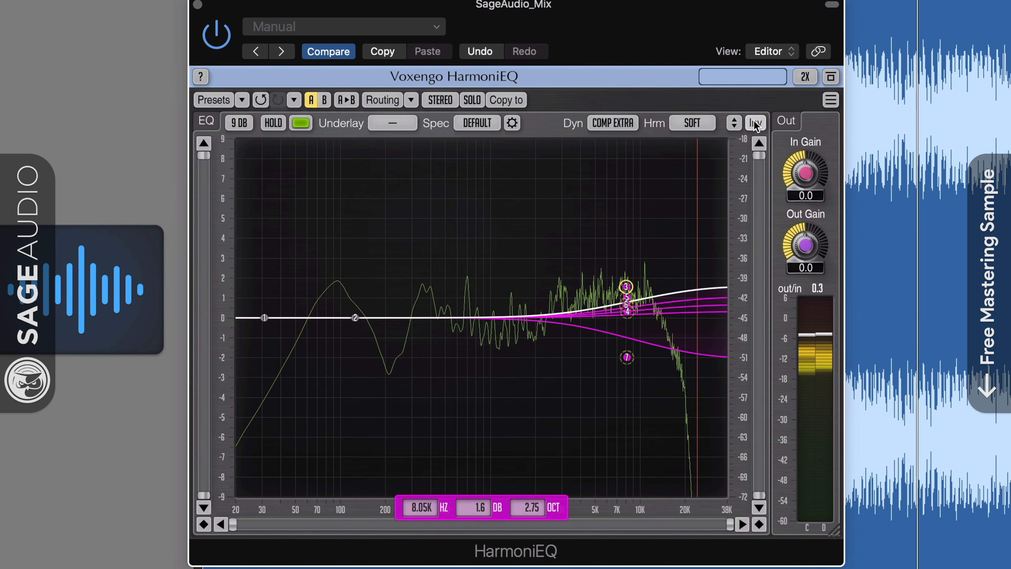
{"action": "left_click", "coordinate": [610, 122]}
{"action": "left_click", "coordinate": [615, 159]}
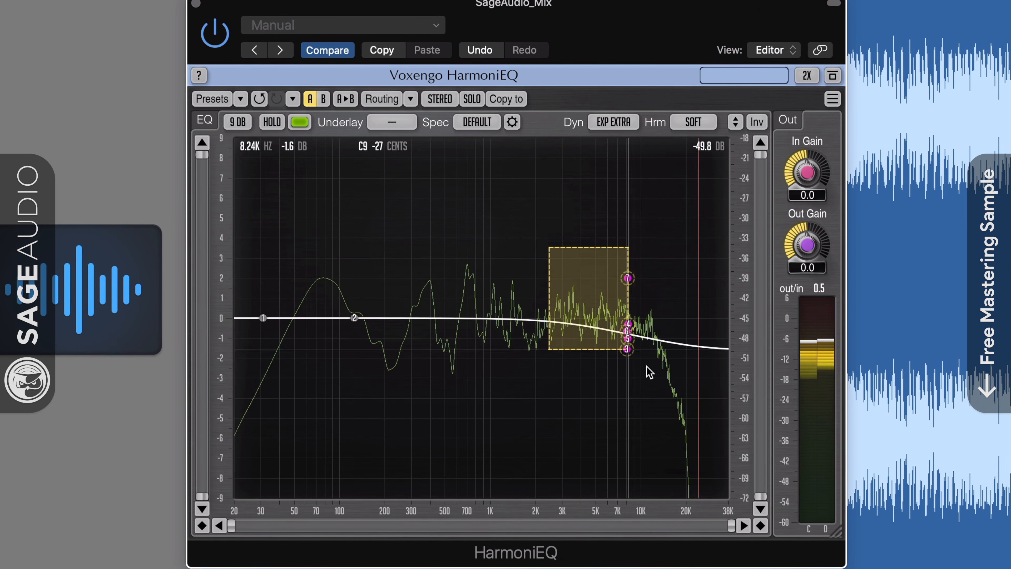
{"action": "left_click", "coordinate": [757, 121]}
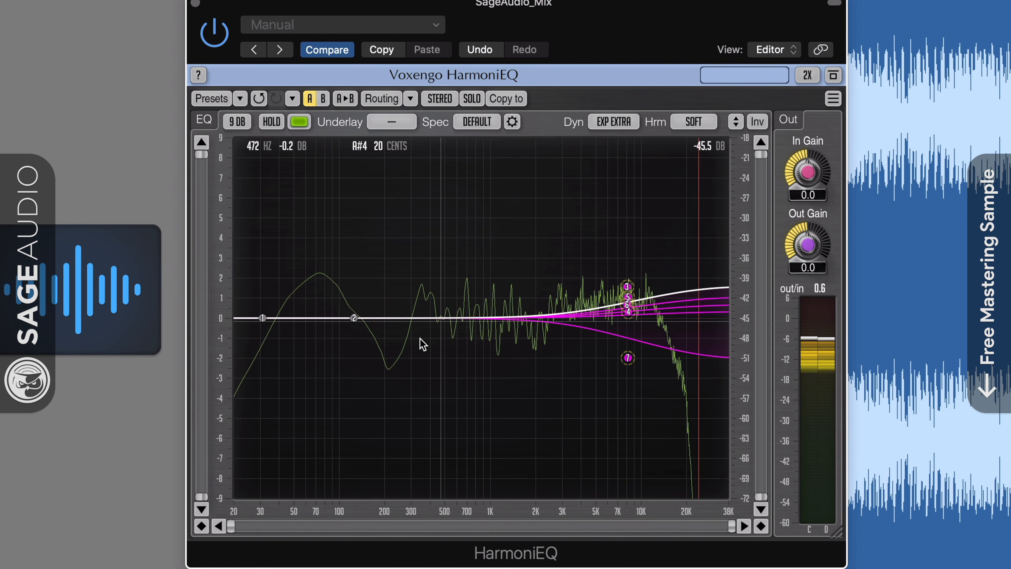
{"action": "left_click", "coordinate": [628, 287]}
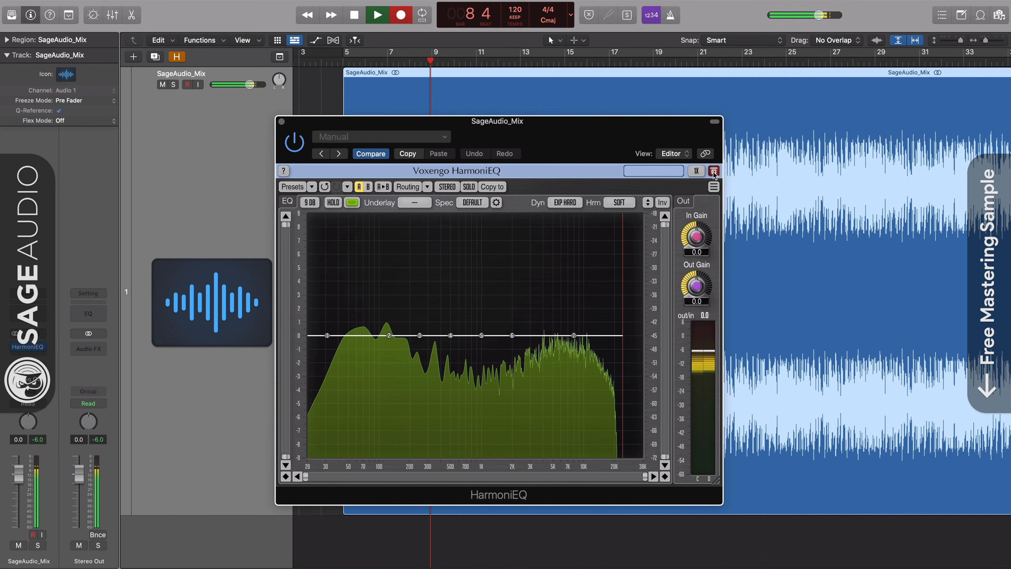
Load the Session Bank presence-boost preset, keep 2X oversampling, and set bands 3–7 near 8.04 kHz, +1.8 dB.
{"action": "left_click", "coordinate": [312, 186]}
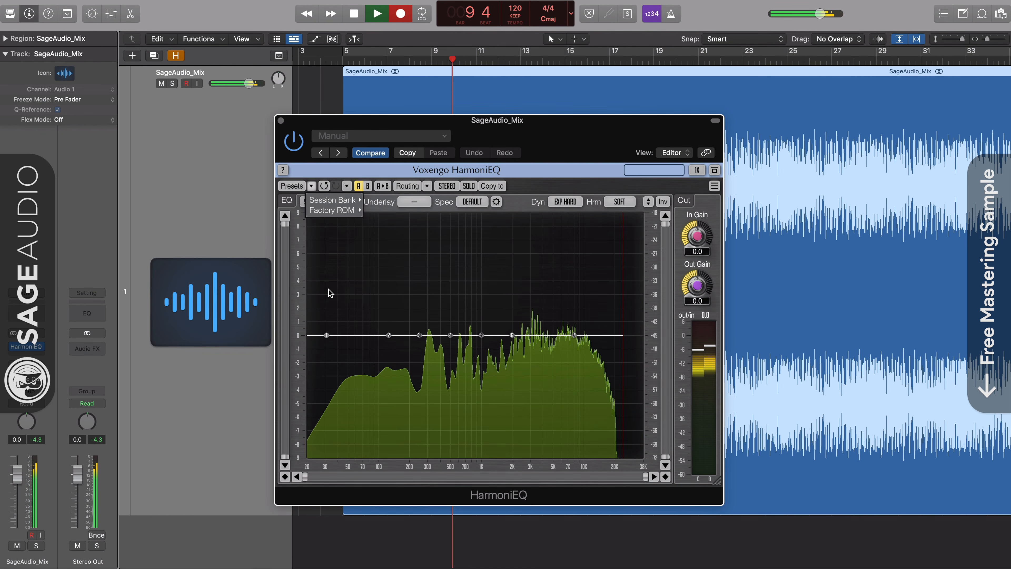
{"action": "mouse_move", "coordinate": [356, 200]}
{"action": "left_click", "coordinate": [397, 219]}
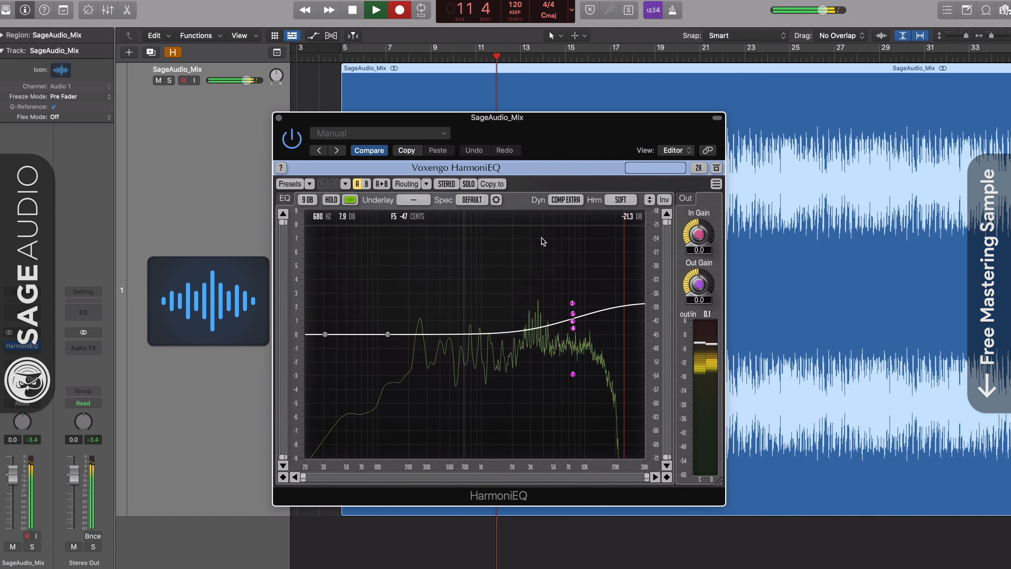
{"action": "left_click", "coordinate": [703, 169]}
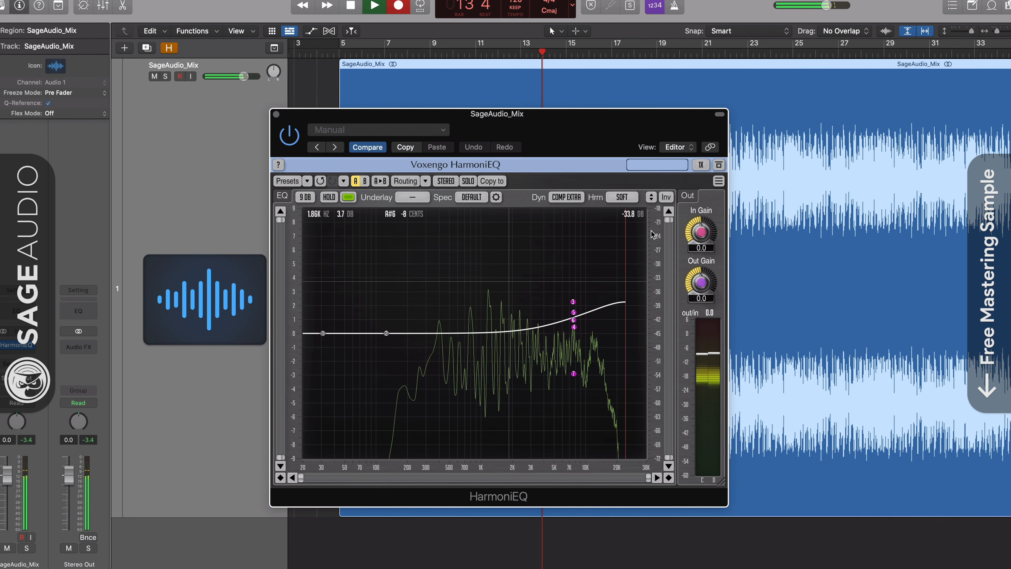
{"action": "left_click", "coordinate": [721, 164]}
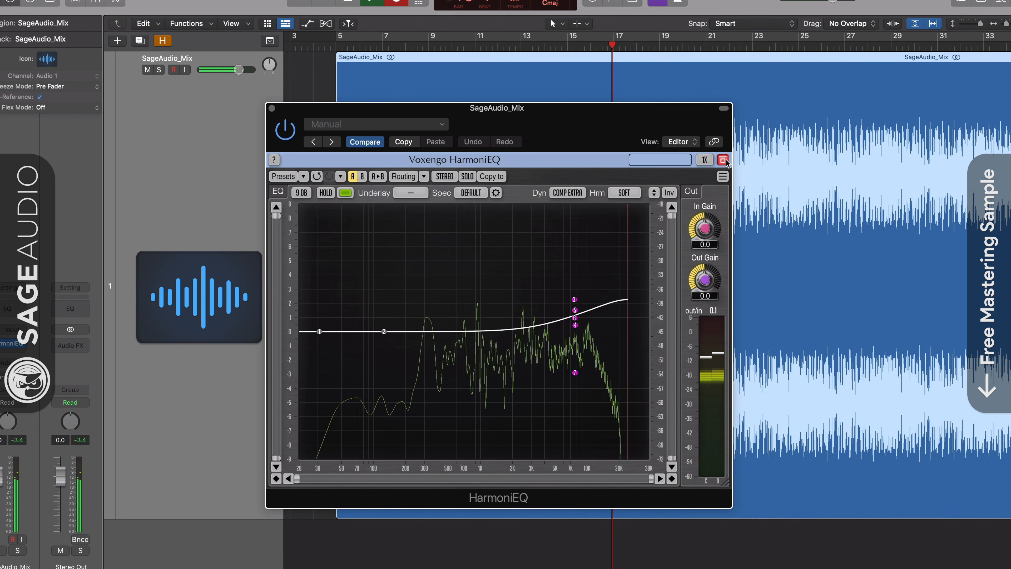
{"action": "left_click", "coordinate": [704, 161]}
{"action": "left_click", "coordinate": [705, 193]}
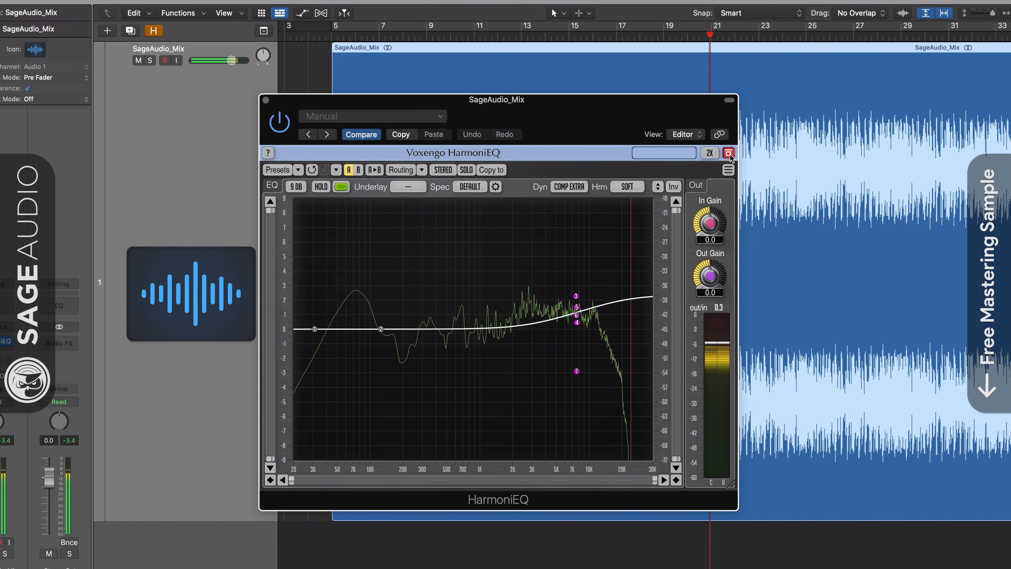
{"action": "mouse_move", "coordinate": [671, 266]}
{"action": "left_mouse_down"}
{"action": "mouse_move", "coordinate": [603, 317]}
{"action": "mouse_move", "coordinate": [542, 410]}
{"action": "left_mouse_up"}
{"action": "mouse_move", "coordinate": [576, 298]}
{"action": "left_mouse_down"}
{"action": "mouse_move", "coordinate": [580, 360]}
{"action": "mouse_move", "coordinate": [576, 291]}
{"action": "mouse_move", "coordinate": [643, 294]}
{"action": "mouse_move", "coordinate": [582, 305]}
{"action": "mouse_move", "coordinate": [583, 295]}
{"action": "left_mouse_up"}
Choose EXP EXTRA for Dyn and VERY HARD for Hrm in HarmoniEQ, then stop playback.
{"action": "left_click", "coordinate": [576, 179]}
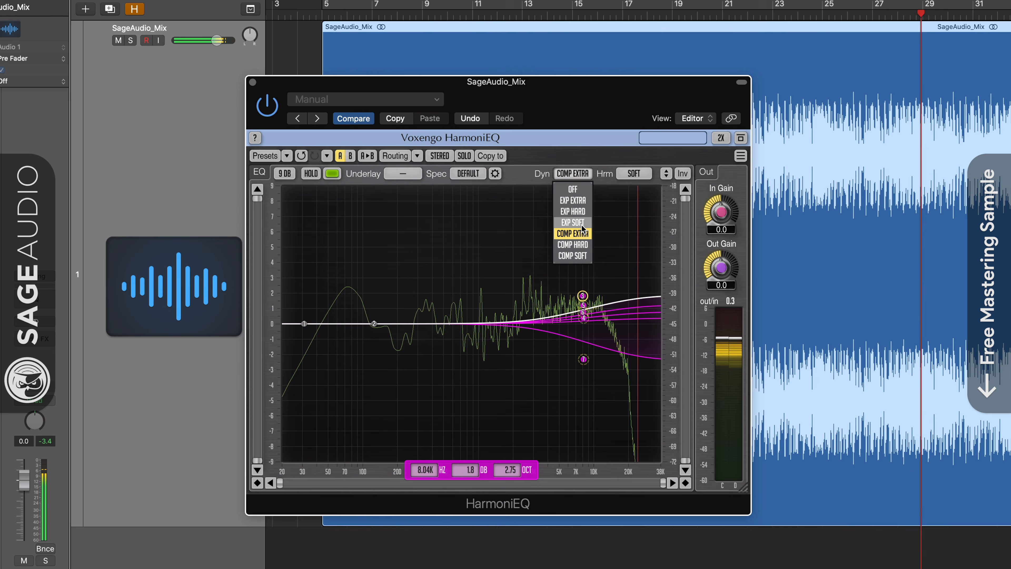
{"action": "left_click", "coordinate": [572, 223]}
{"action": "left_click", "coordinate": [578, 175]}
{"action": "left_click", "coordinate": [583, 200]}
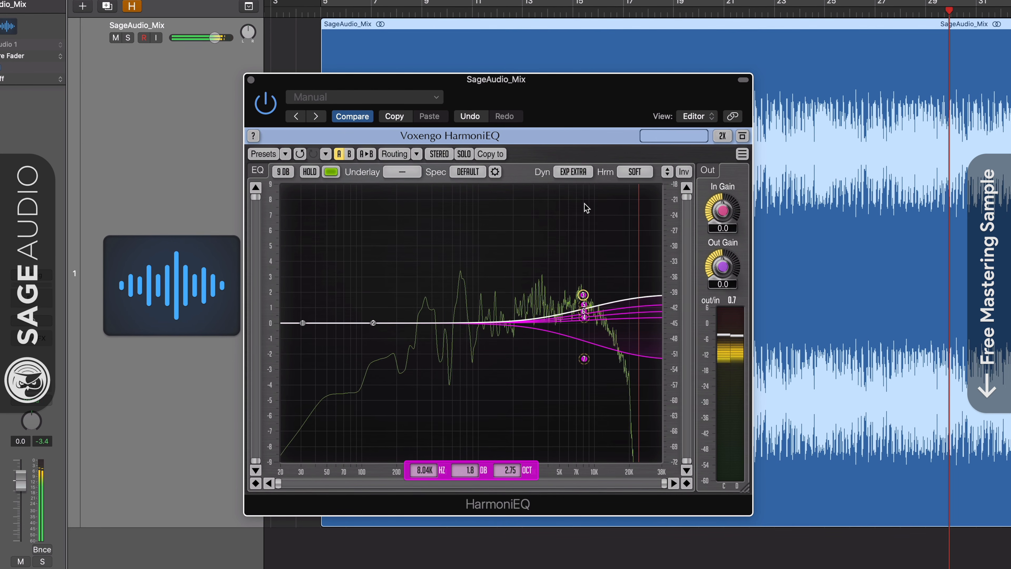
{"action": "left_click", "coordinate": [635, 172]}
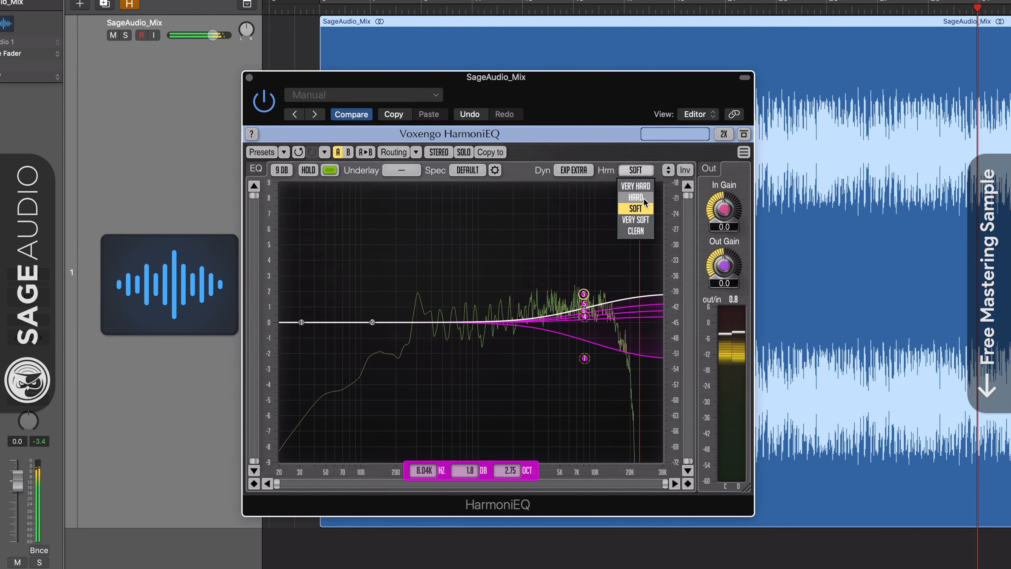
{"action": "left_click", "coordinate": [644, 199]}
{"action": "left_click", "coordinate": [644, 172]}
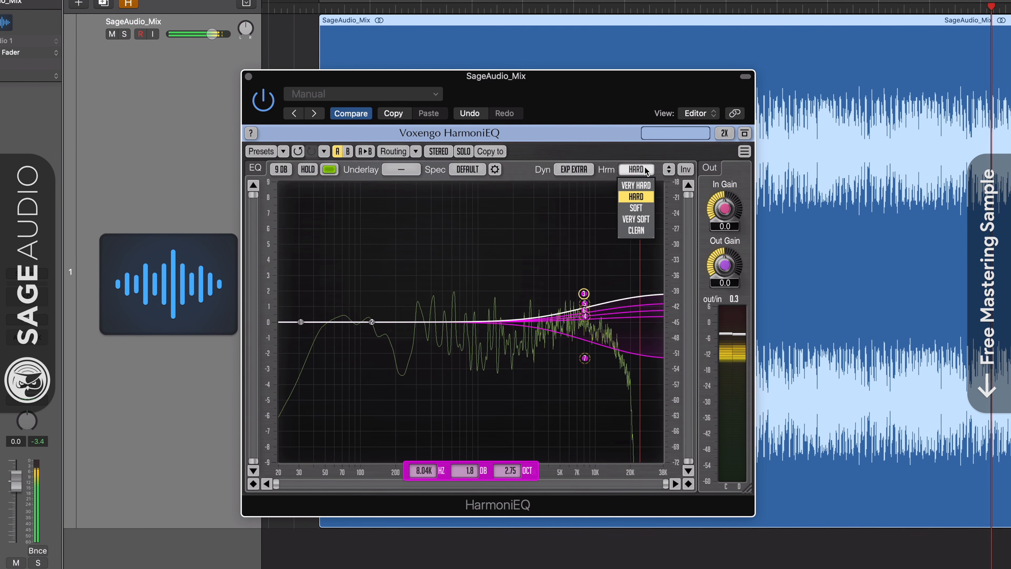
{"action": "left_click", "coordinate": [646, 184]}
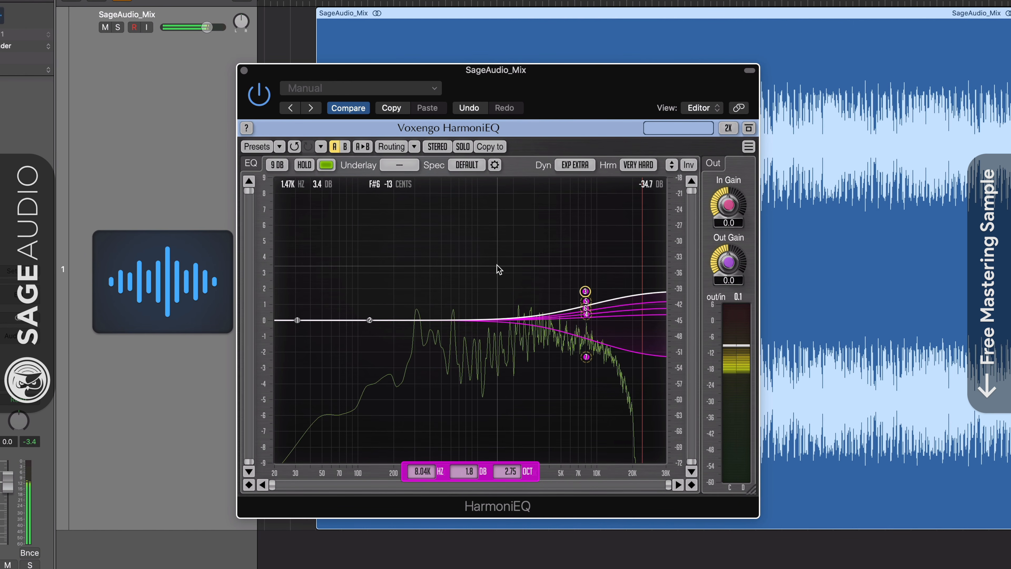
{"action": "key", "text": "space"}
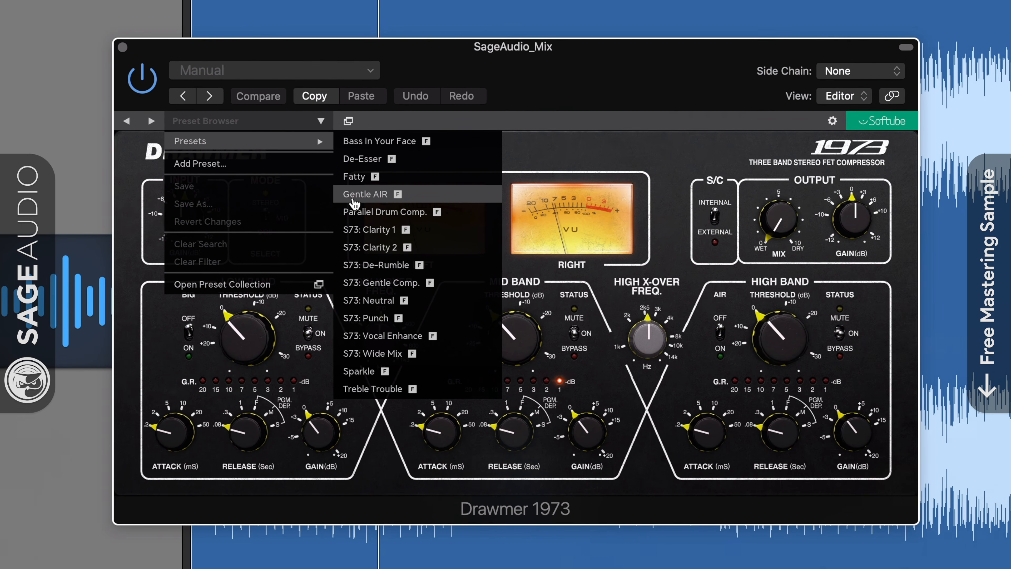
Load Gentle AIR on the Drawmer 1973, A/B the AIR boost, and ease Mix to 0.8.
{"action": "left_click", "coordinate": [410, 217]}
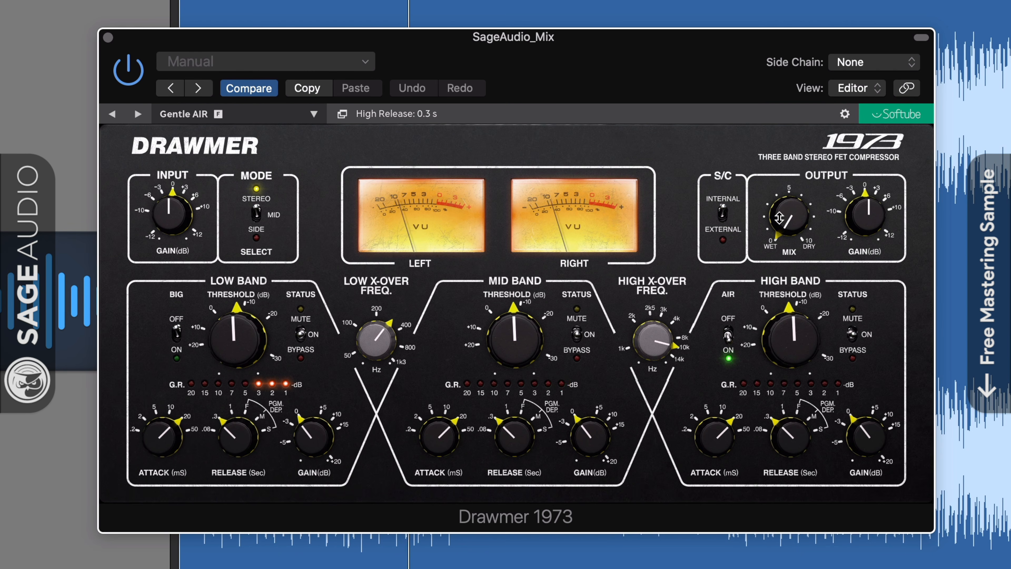
{"action": "left_click_drag", "start_coordinate": [777, 211], "coordinate": [777, 178]}
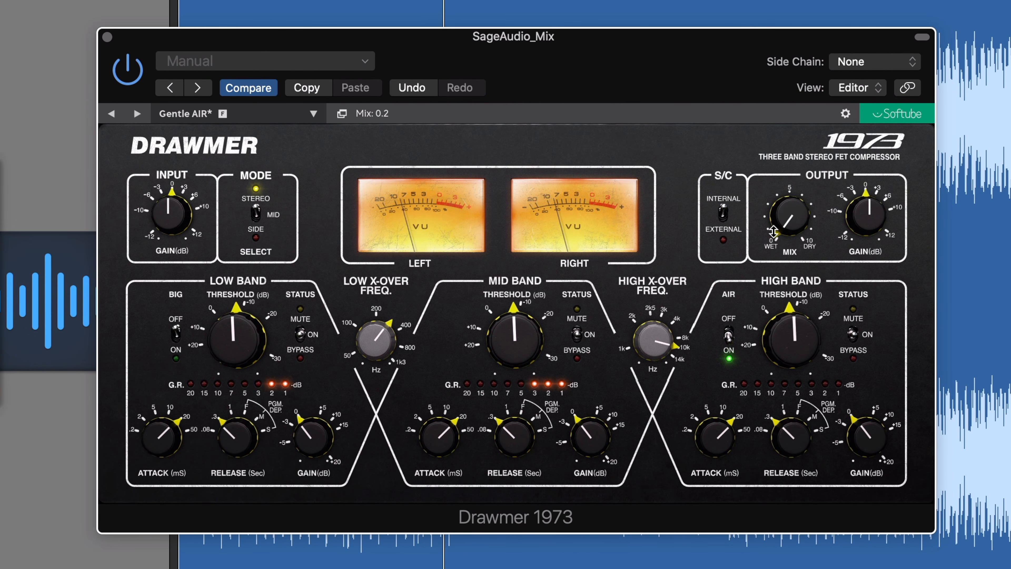
{"action": "key", "text": "super+z"}
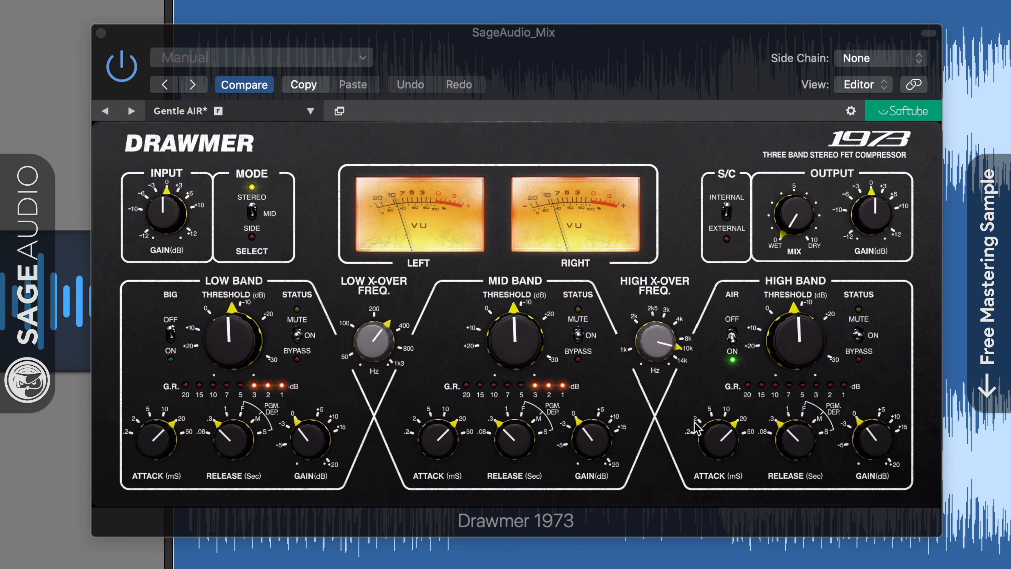
{"action": "left_click", "coordinate": [733, 335]}
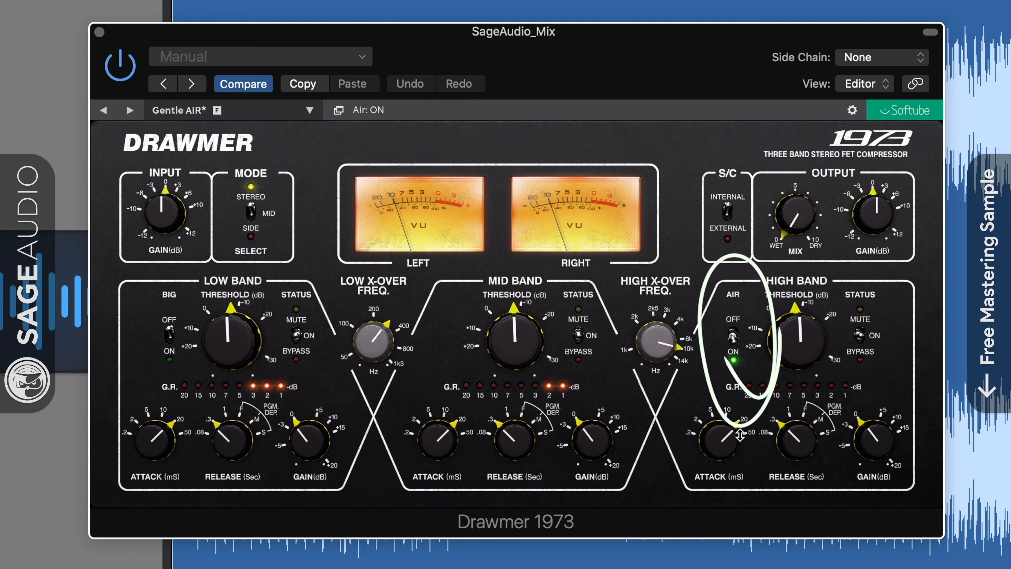
{"action": "left_click", "coordinate": [733, 336]}
{"action": "left_click", "coordinate": [734, 335]}
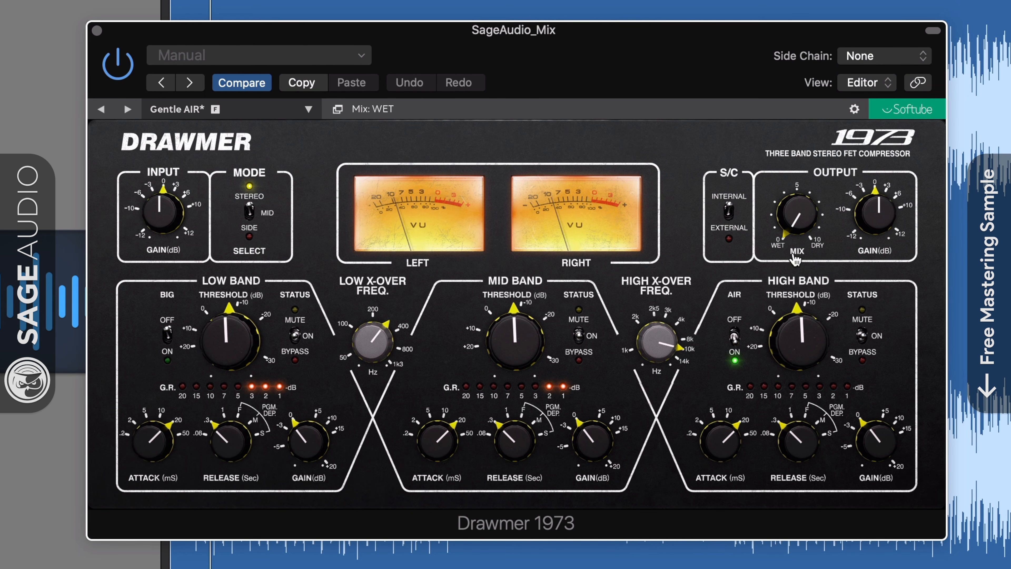
{"action": "left_click_drag", "start_coordinate": [796, 221], "coordinate": [797, 206]}
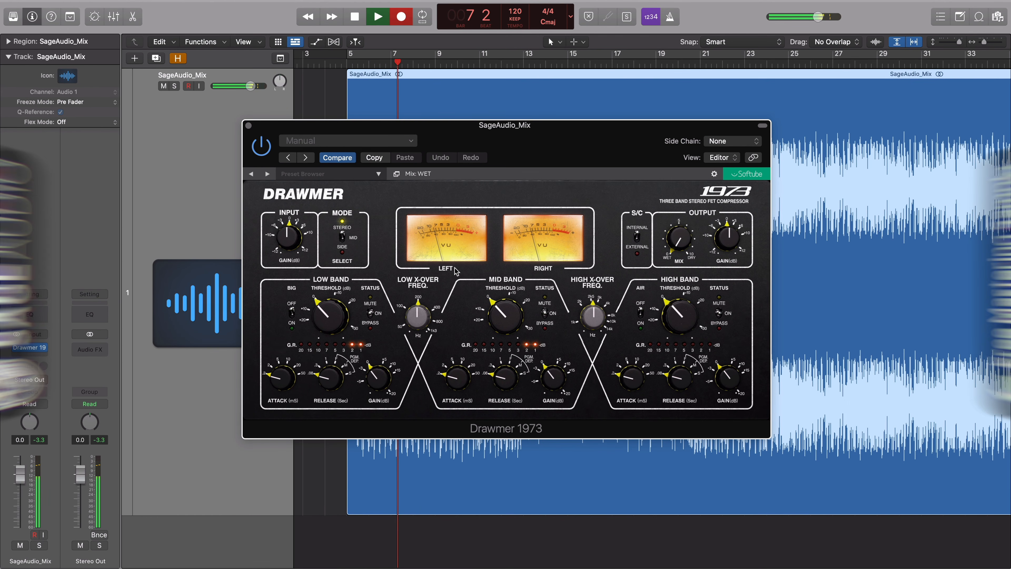
Load the Gentle AIR preset on the Drawmer 1973 and A/B the high-band AIR, leaving it on.
{"action": "left_click", "coordinate": [378, 174]}
{"action": "mouse_move", "coordinate": [331, 187]}
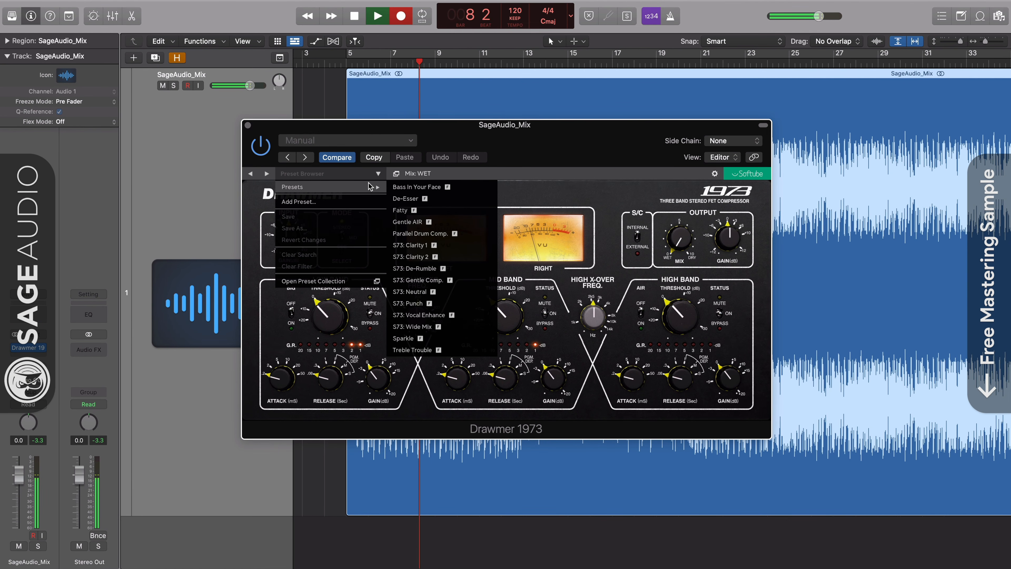
{"action": "left_click", "coordinate": [426, 222]}
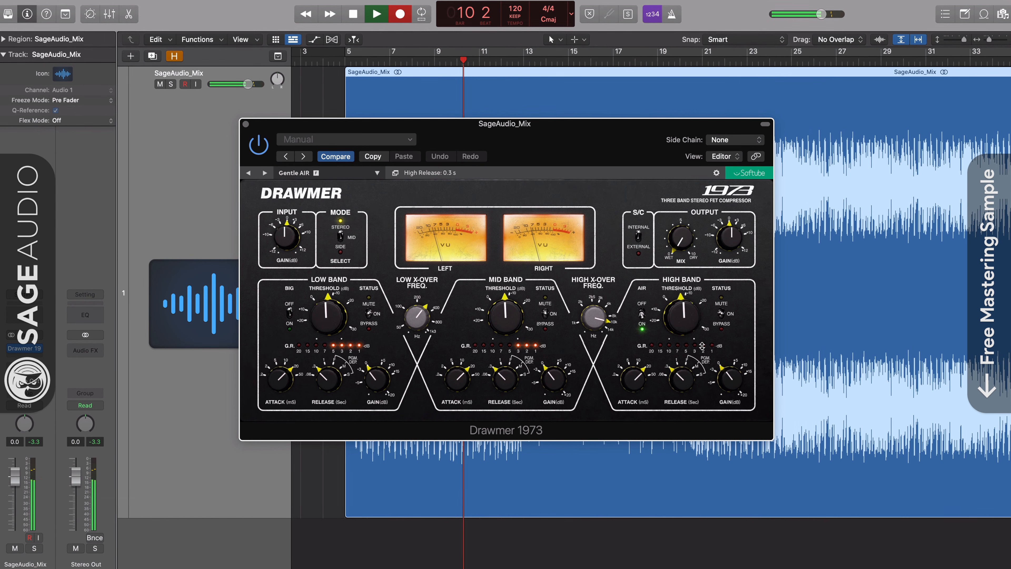
{"action": "left_click", "coordinate": [642, 313]}
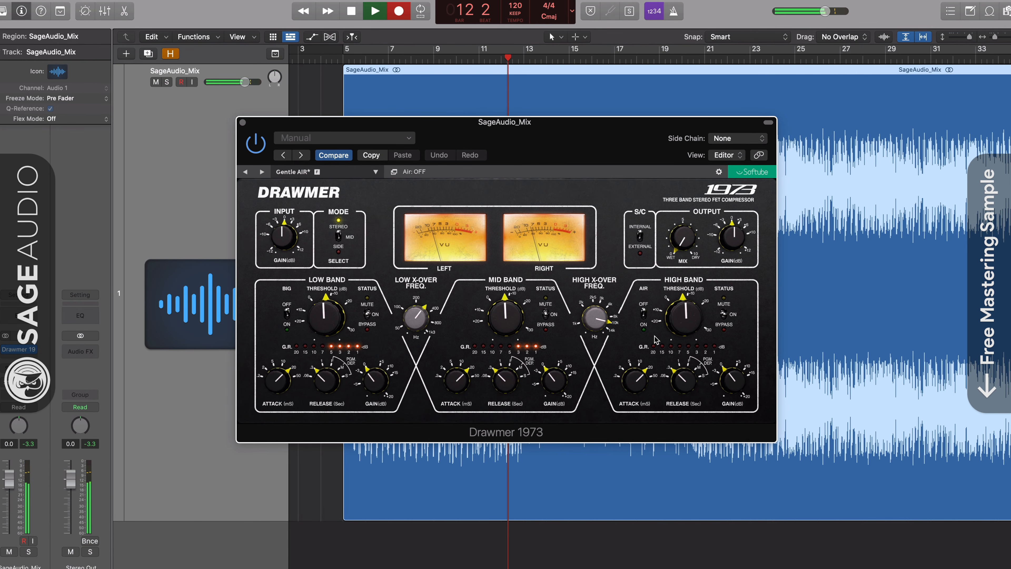
{"action": "left_click", "coordinate": [644, 314]}
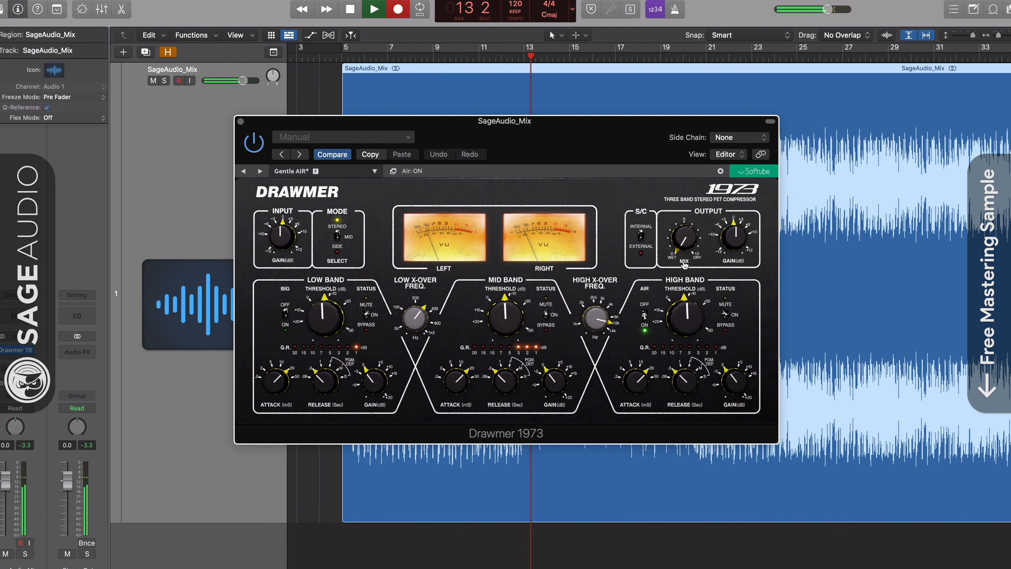
Compare the Mix toward dry and the bypassed sound, enable low-band BIG, and set Mix to 0.9.
{"action": "left_click_drag", "start_coordinate": [683, 240], "coordinate": [685, 181]}
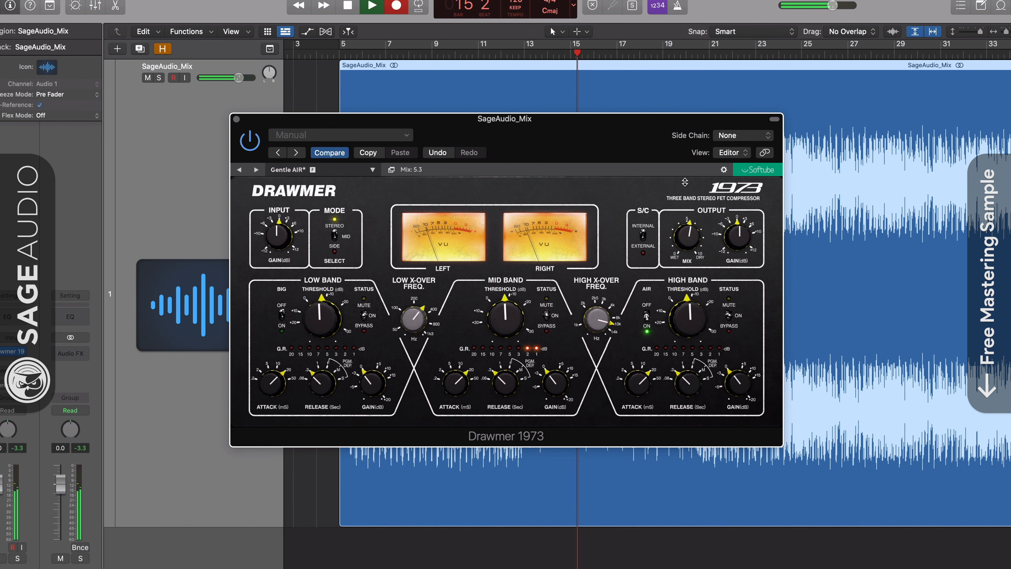
{"action": "left_click_drag", "start_coordinate": [693, 231], "coordinate": [686, 194]}
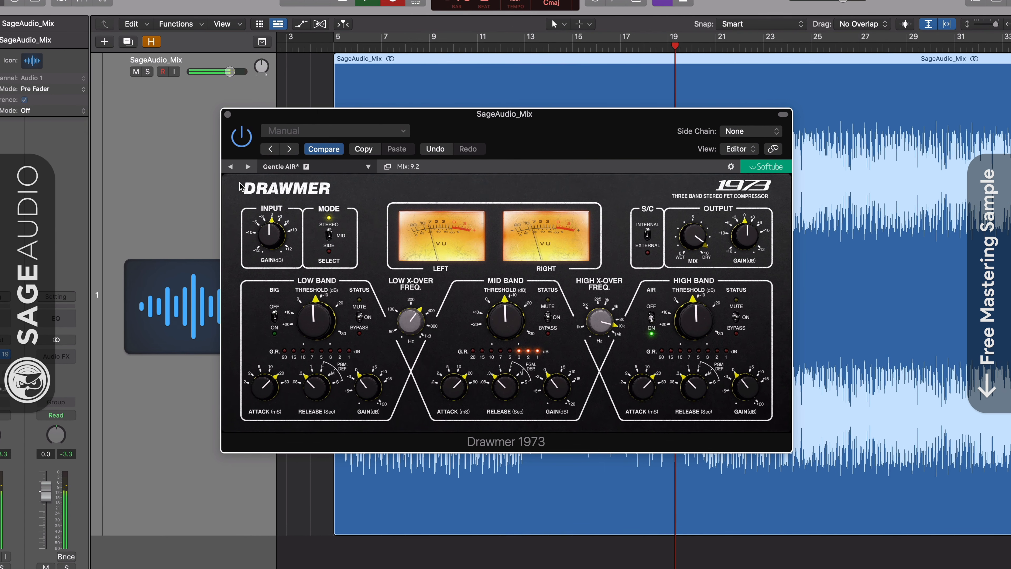
{"action": "left_click", "coordinate": [236, 138]}
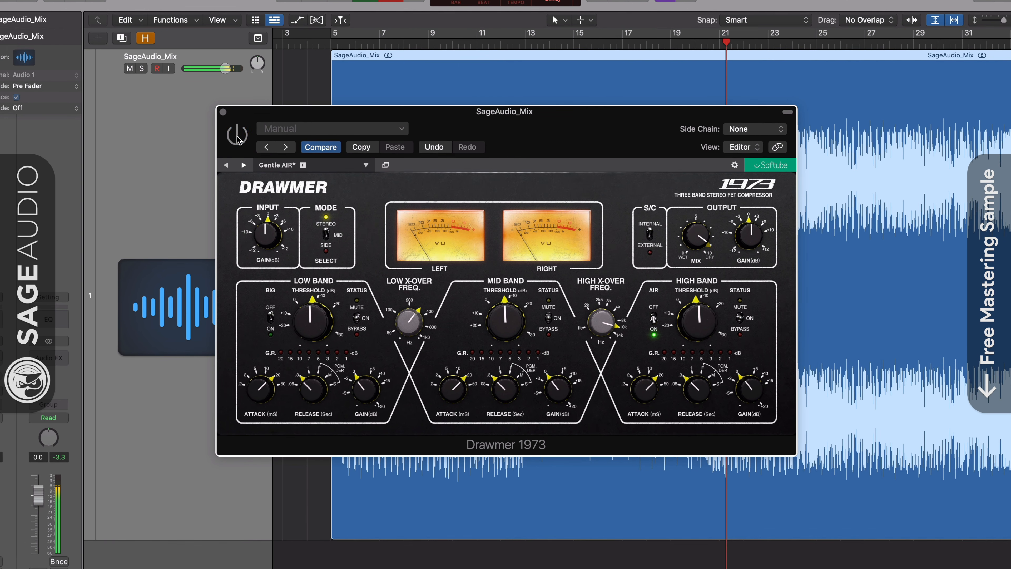
{"action": "left_click", "coordinate": [237, 138]}
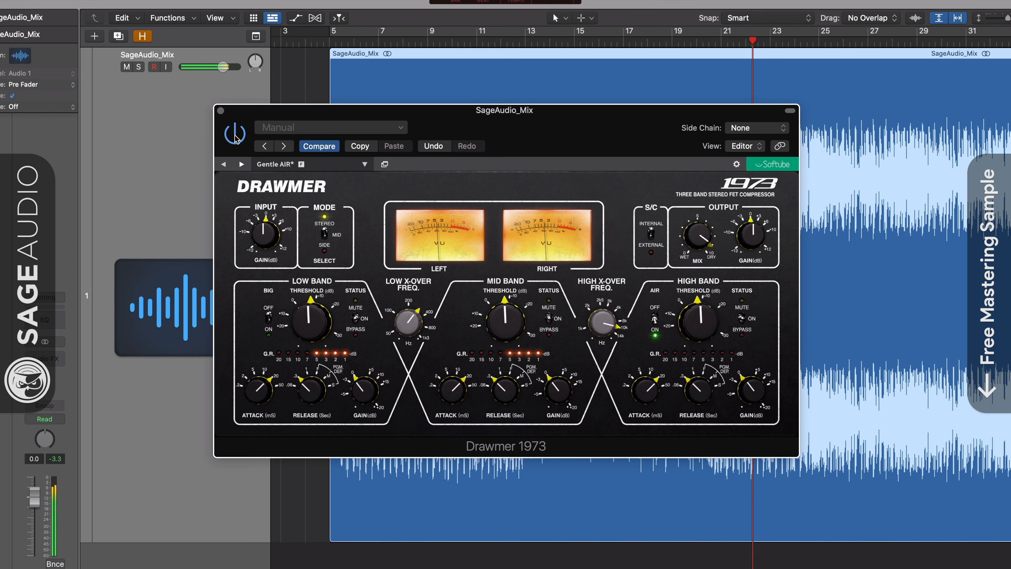
{"action": "left_click", "coordinate": [235, 137]}
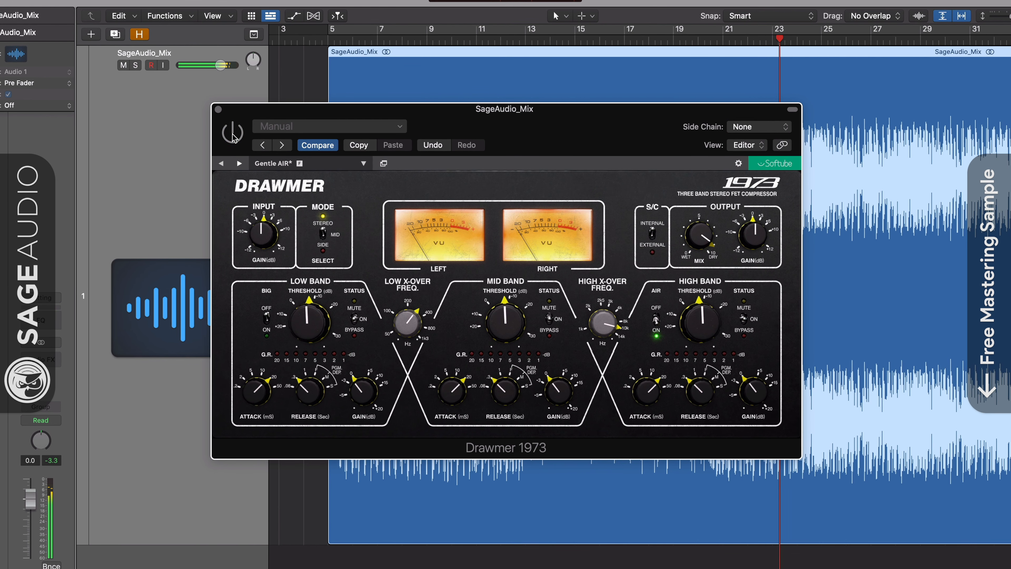
{"action": "left_click", "coordinate": [235, 138]}
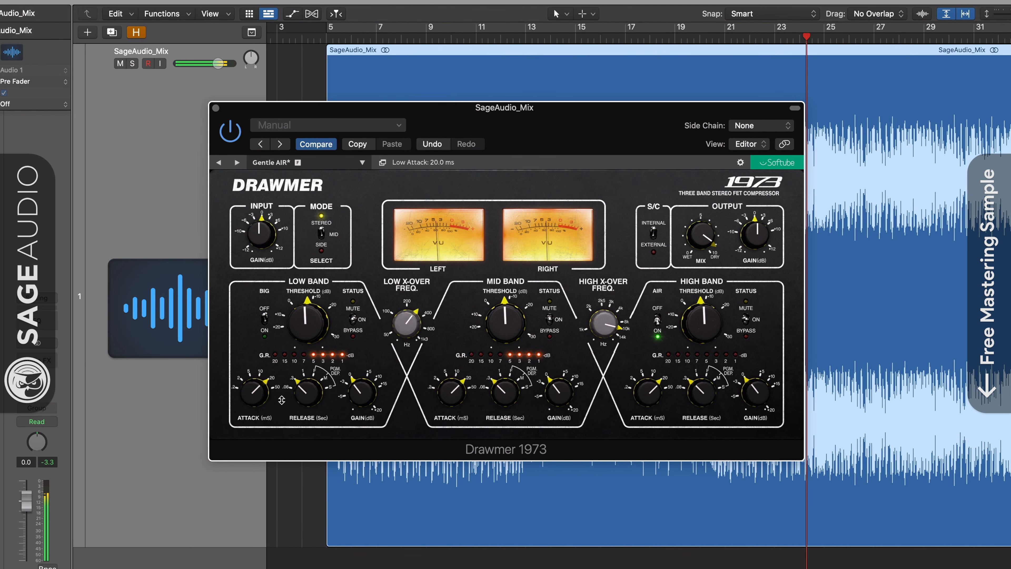
{"action": "left_click", "coordinate": [264, 320]}
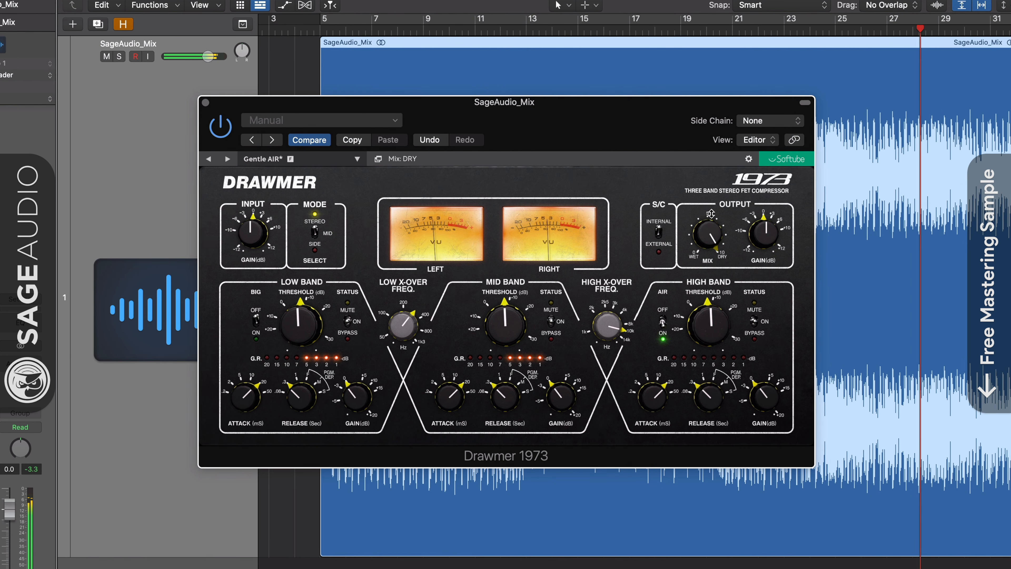
{"action": "left_click_drag", "start_coordinate": [717, 195], "coordinate": [698, 109]}
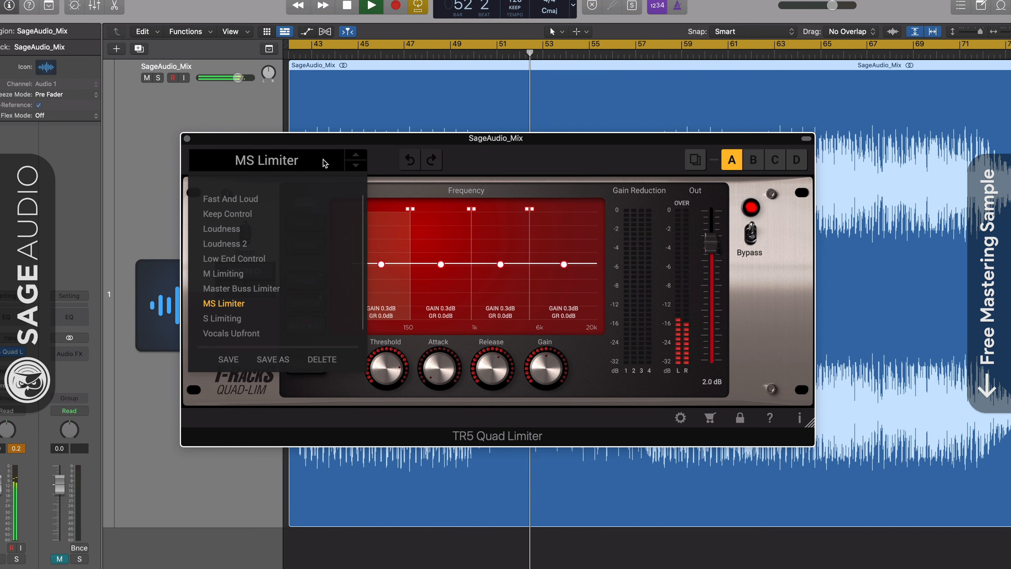
Load the Quad Limiter's MS Limiter preset, lower Threshold slightly, and play from about bar 65.
{"action": "left_click", "coordinate": [323, 159]}
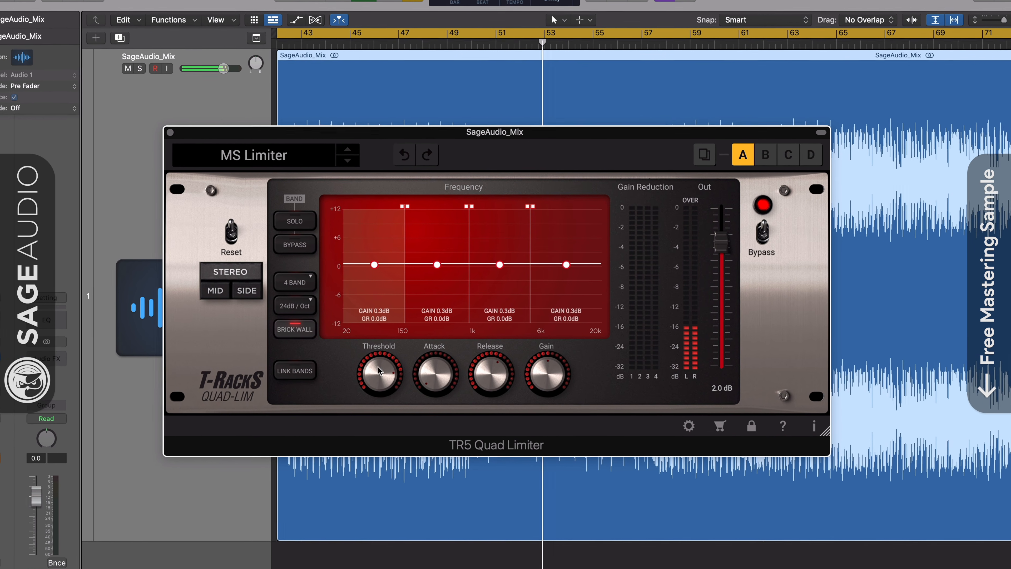
{"action": "left_click_drag", "start_coordinate": [383, 373], "coordinate": [382, 381]}
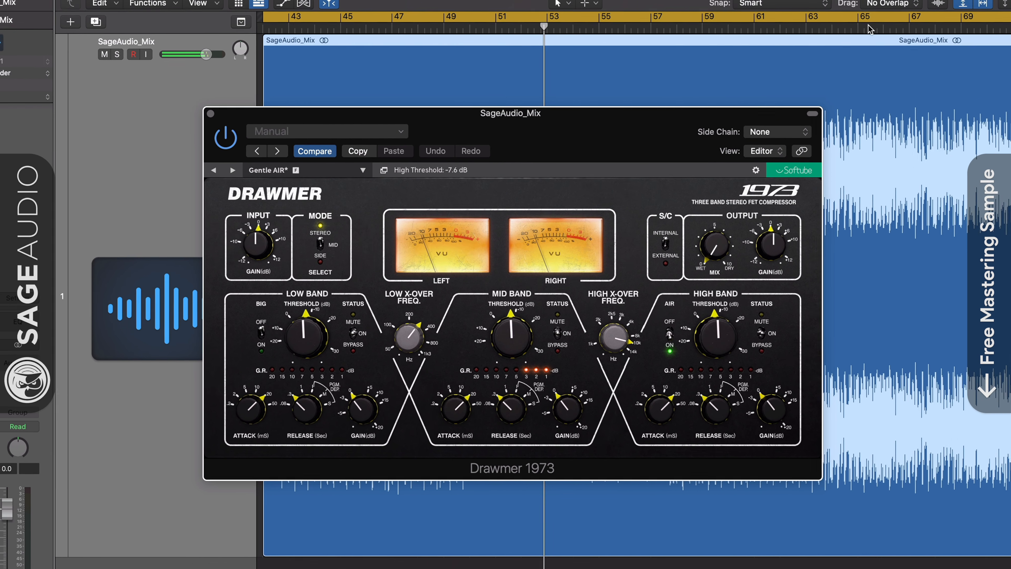
{"action": "left_click", "coordinate": [869, 25]}
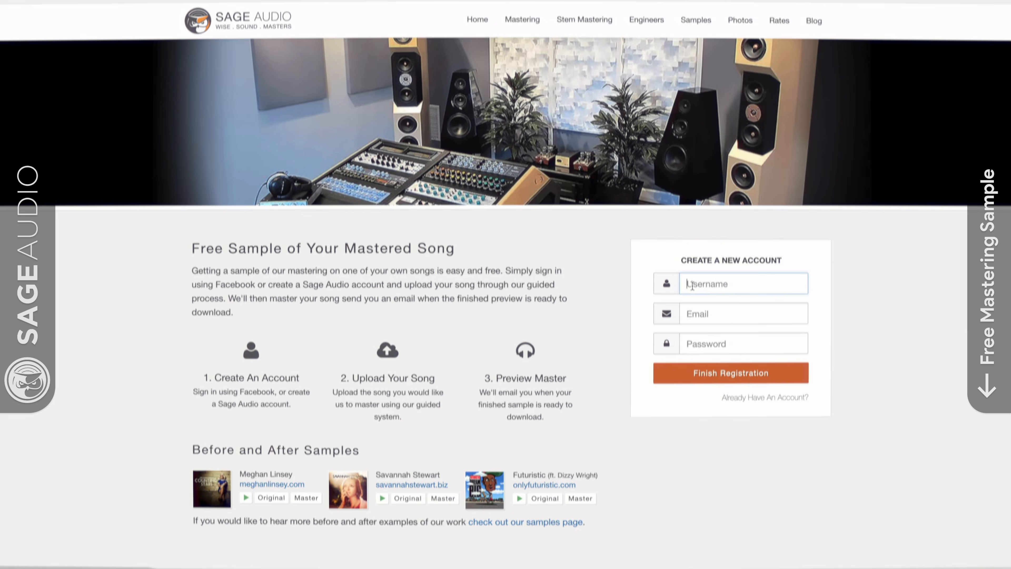
Register a new Sage Audio account, entering a username and an e-mail address.
{"action": "left_click", "coordinate": [760, 296]}
{"action": "type", "text": "NewArtist"}
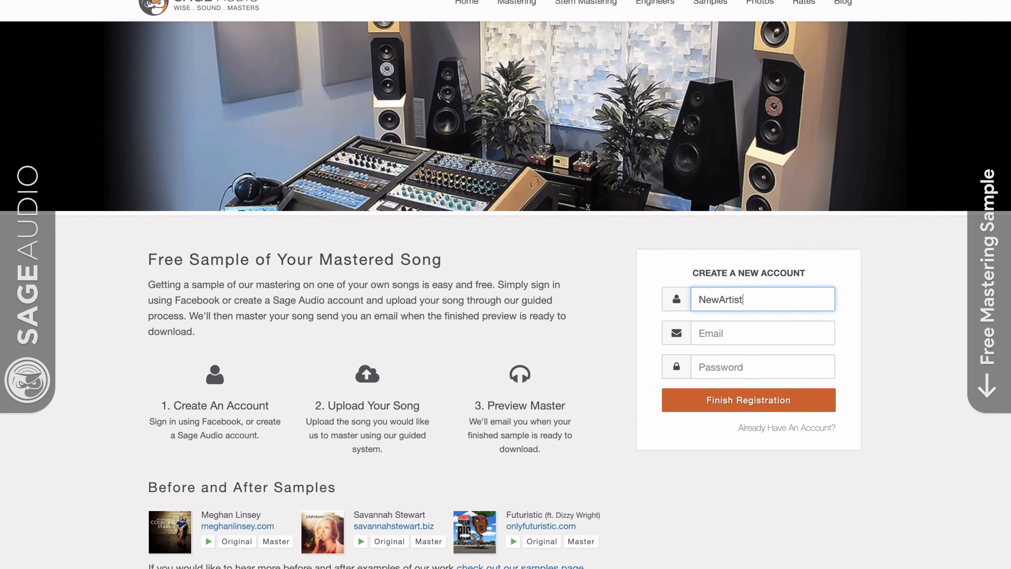
{"action": "key", "text": "Tab"}
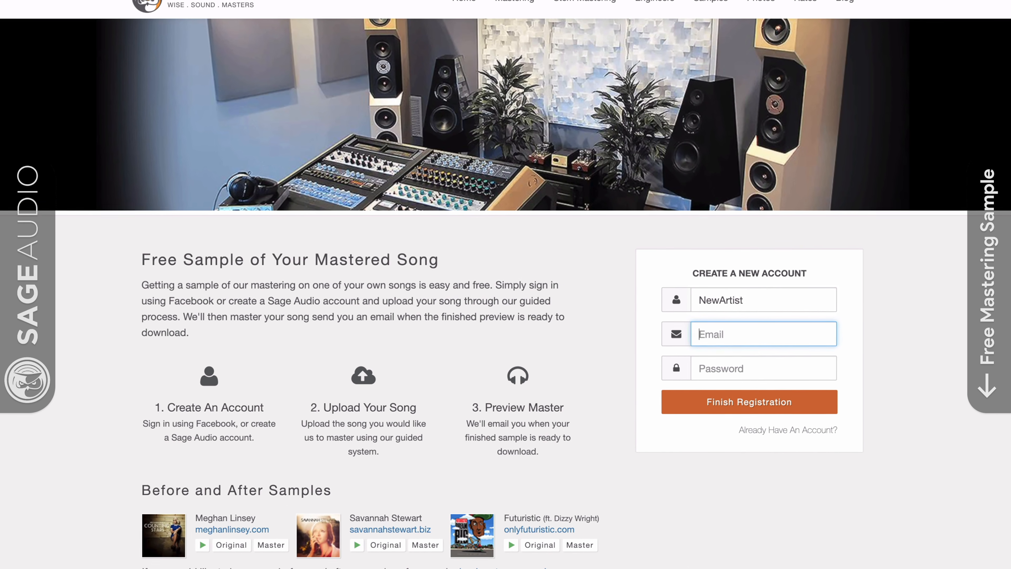
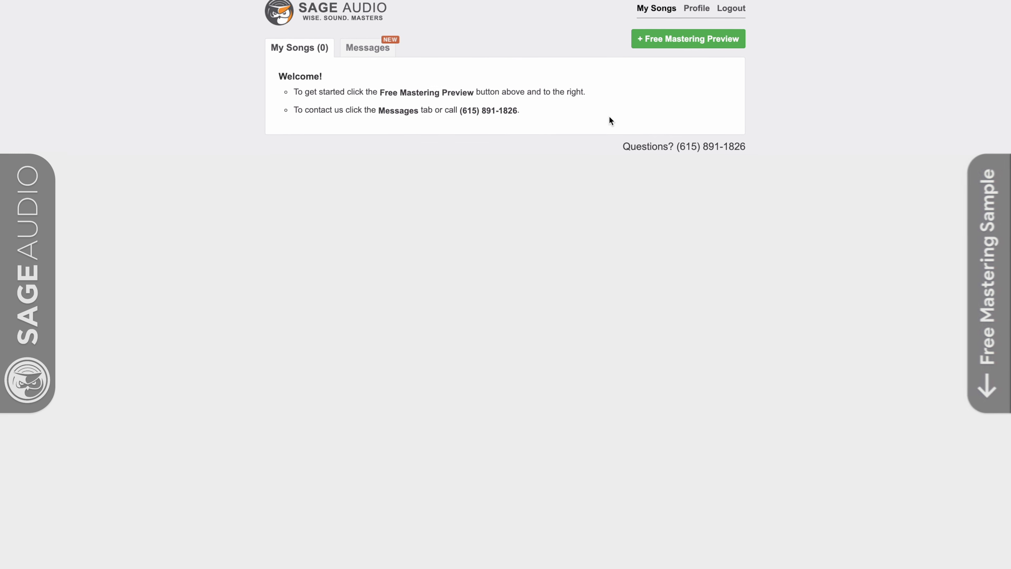
Start a Free Mastering Preview and begin the song name with 'New S'.
{"action": "left_click", "coordinate": [661, 44]}
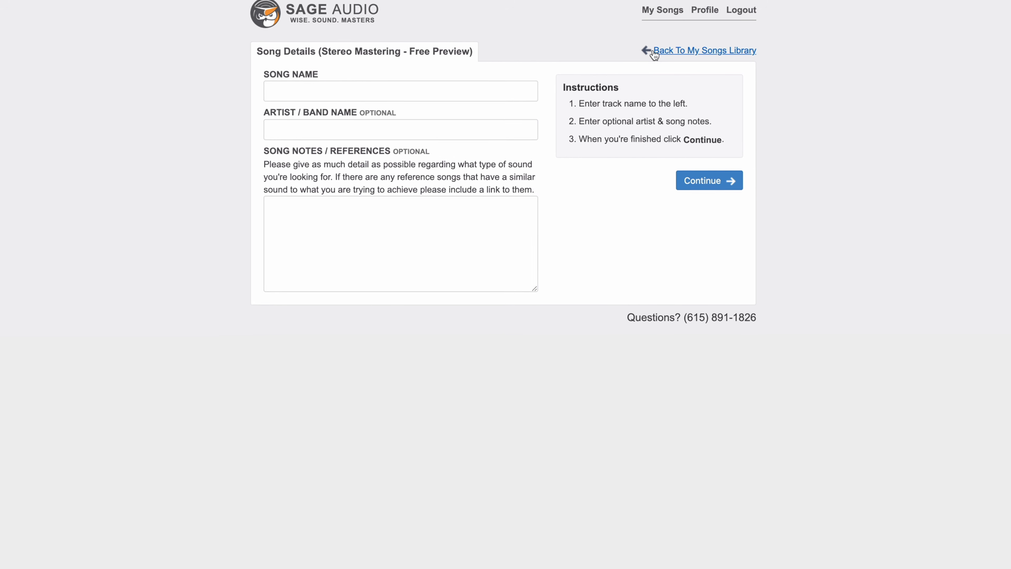
{"action": "left_click", "coordinate": [512, 95]}
{"action": "type", "text": "New S"}
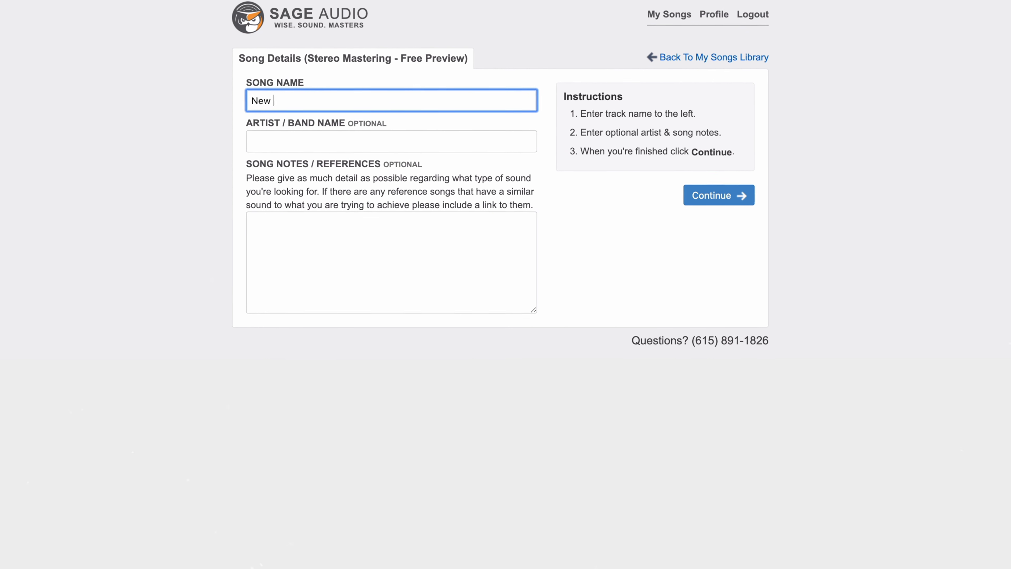